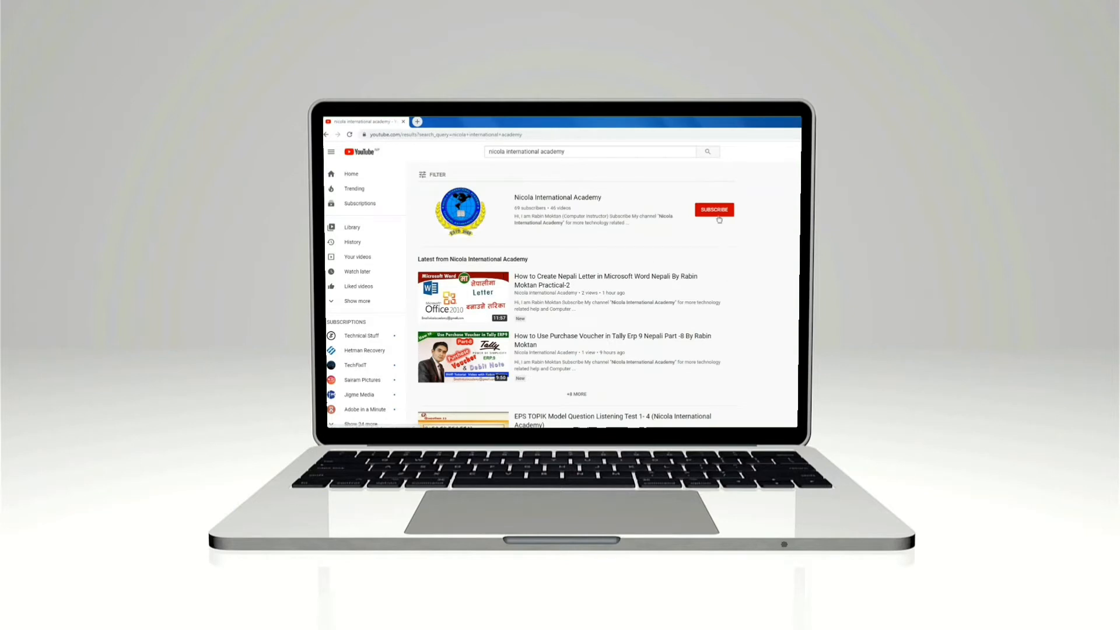
Subscribe to the Nicola International Academy channel, set its notifications to All, and open the channel
{"action": "left_click", "coordinate": [728, 211]}
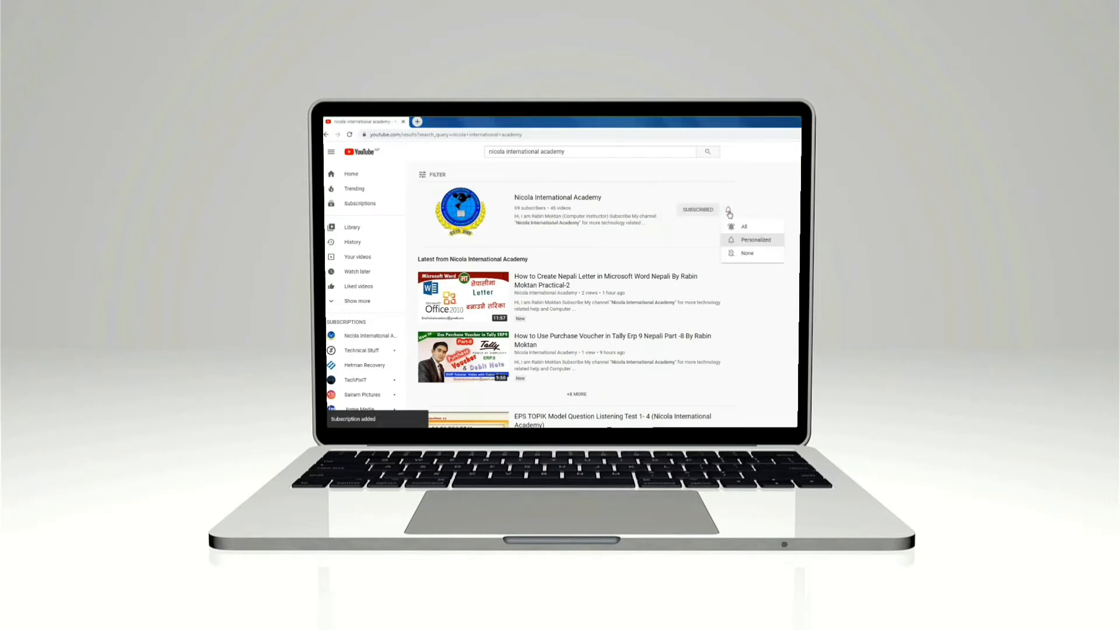
{"action": "left_click", "coordinate": [742, 228]}
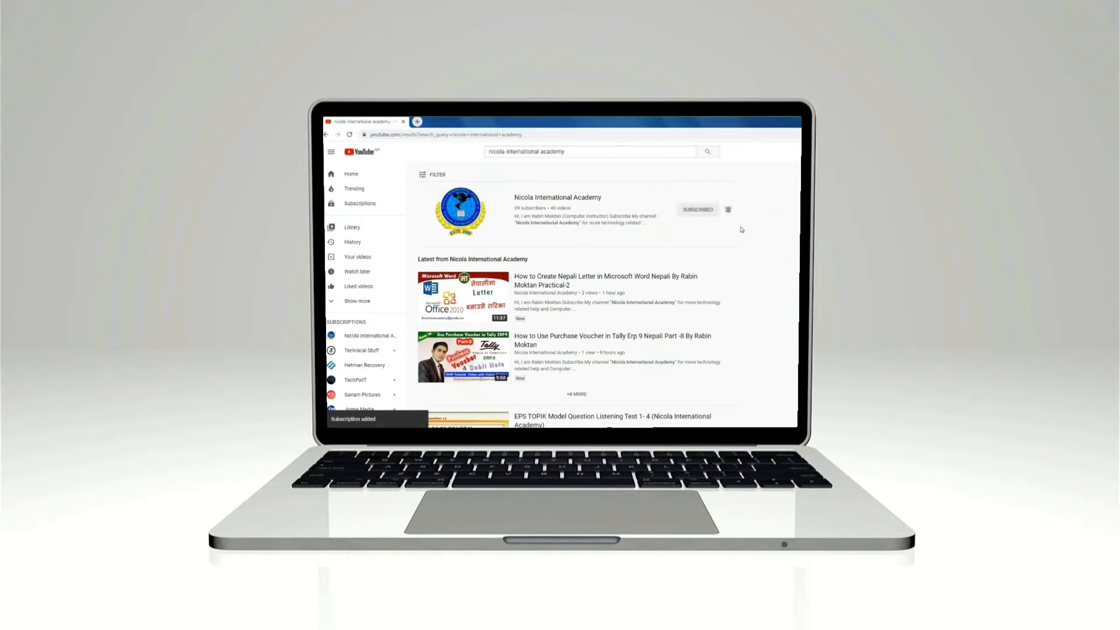
{"action": "left_click", "coordinate": [578, 199]}
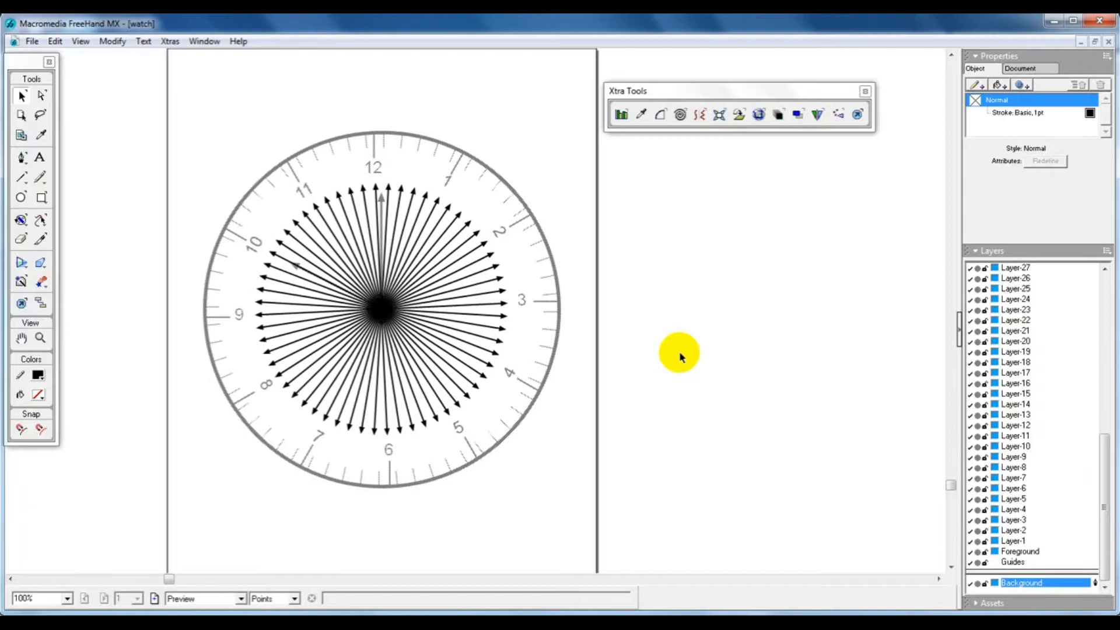
Test the finished watch document as a movie
{"action": "key", "text": "ctrl+Return"}
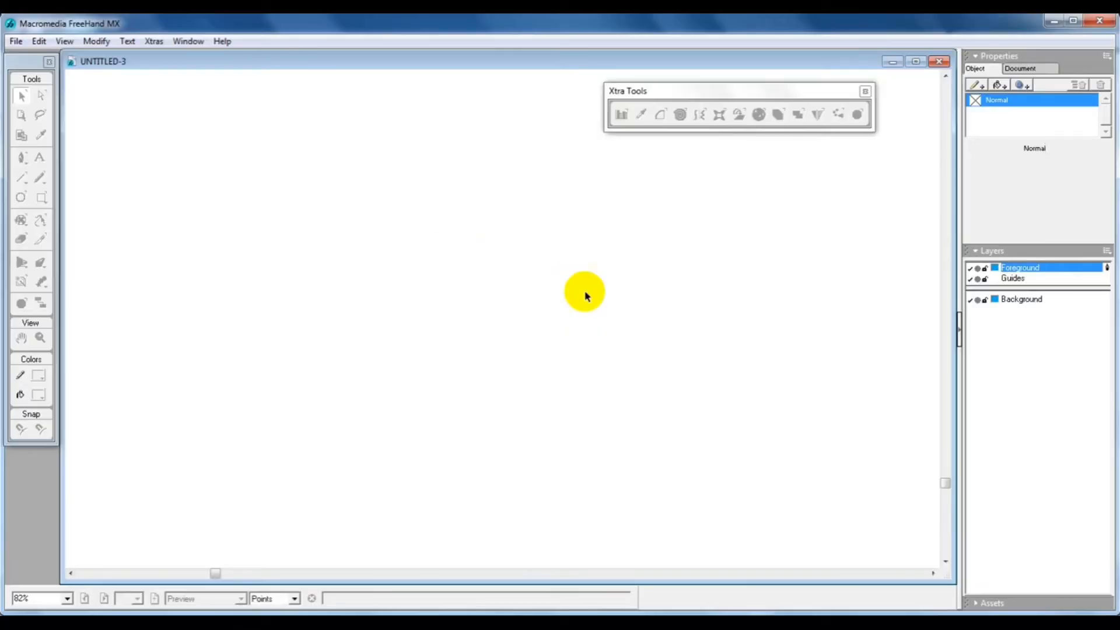
Show the page rulers and place one vertical and one horizontal guide crossing near the middle of the page
{"action": "left_click", "coordinate": [596, 297], "text": "alt"}
{"action": "left_click", "coordinate": [596, 297], "text": "alt"}
{"action": "left_click_drag", "start_coordinate": [315, 250], "coordinate": [587, 407]}
{"action": "left_click_drag", "start_coordinate": [555, 370], "coordinate": [527, 296]}
{"action": "key", "text": "v"}
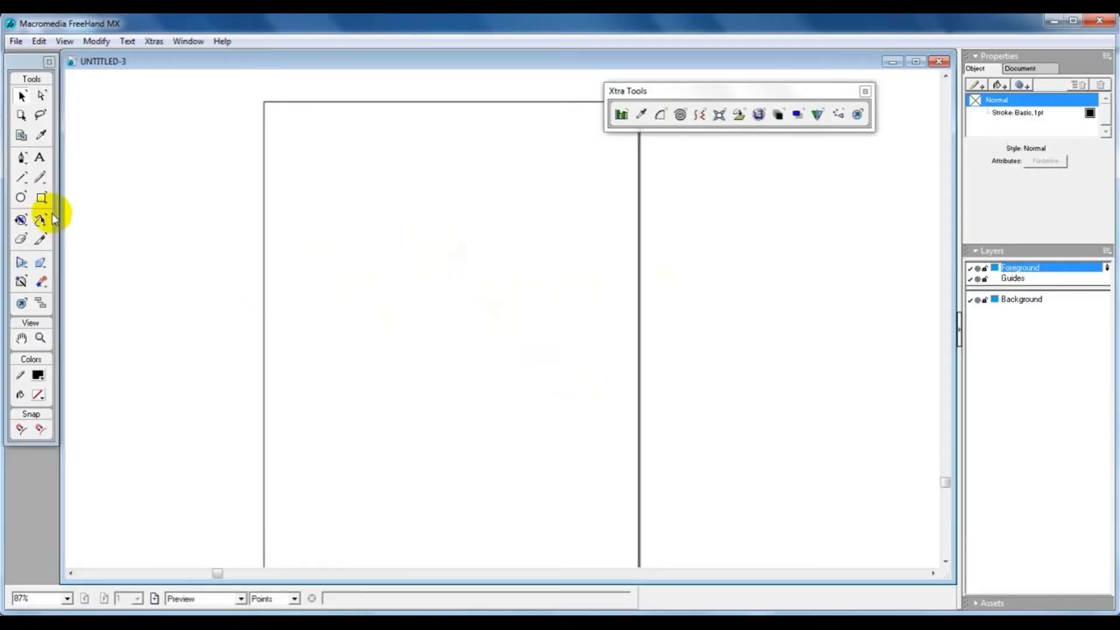
{"action": "left_click", "coordinate": [22, 199]}
{"action": "key", "text": "ctrl+alt+r"}
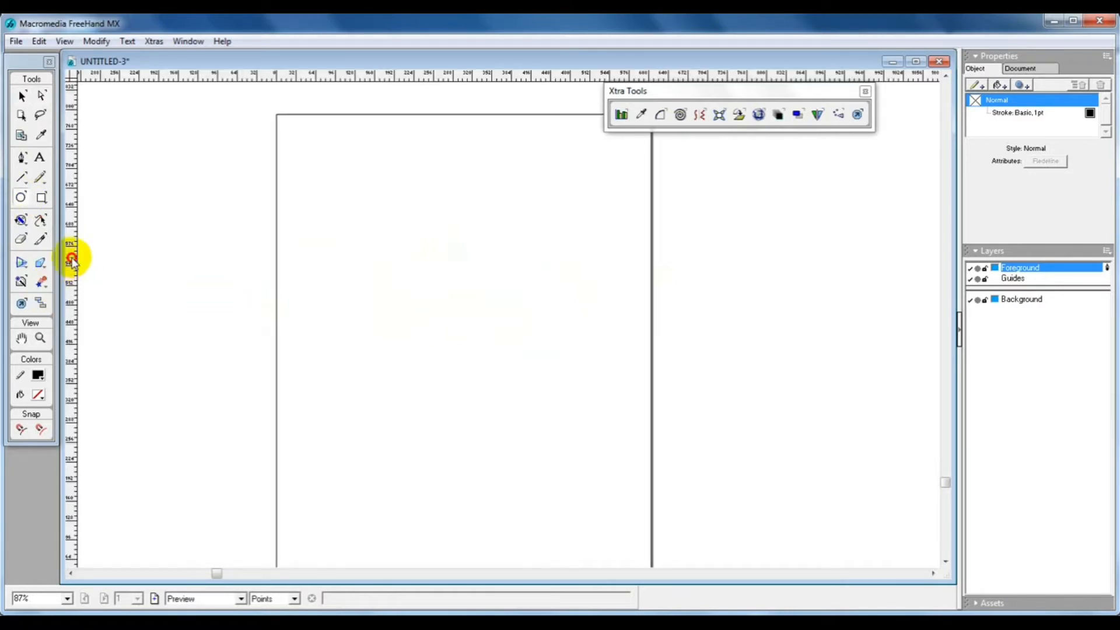
{"action": "left_click_drag", "start_coordinate": [71, 260], "coordinate": [465, 282]}
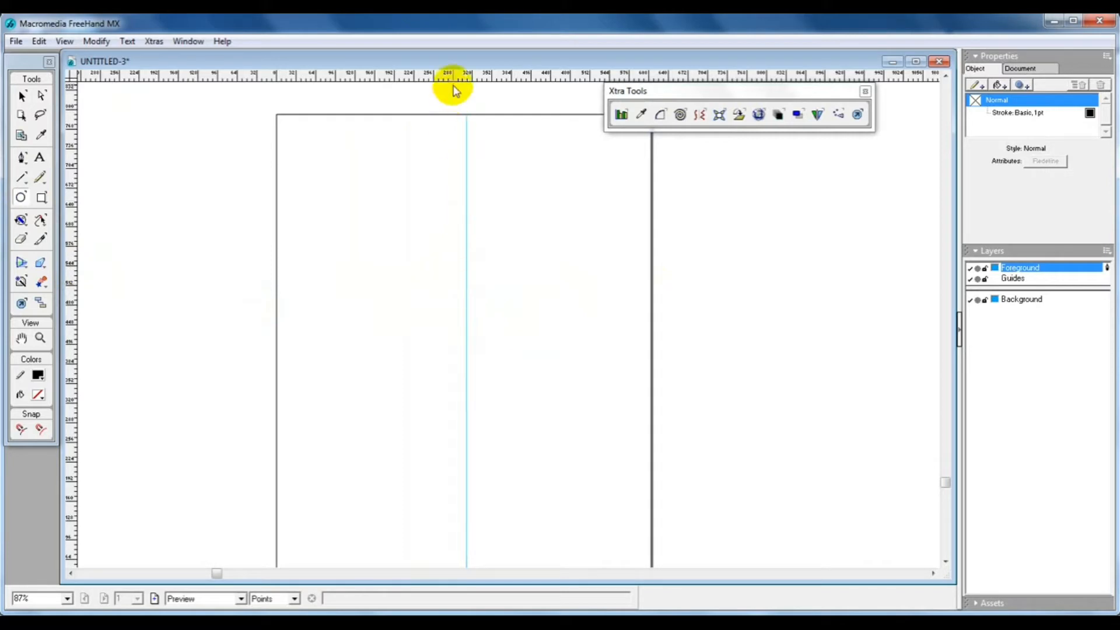
{"action": "left_click_drag", "start_coordinate": [454, 78], "coordinate": [469, 341]}
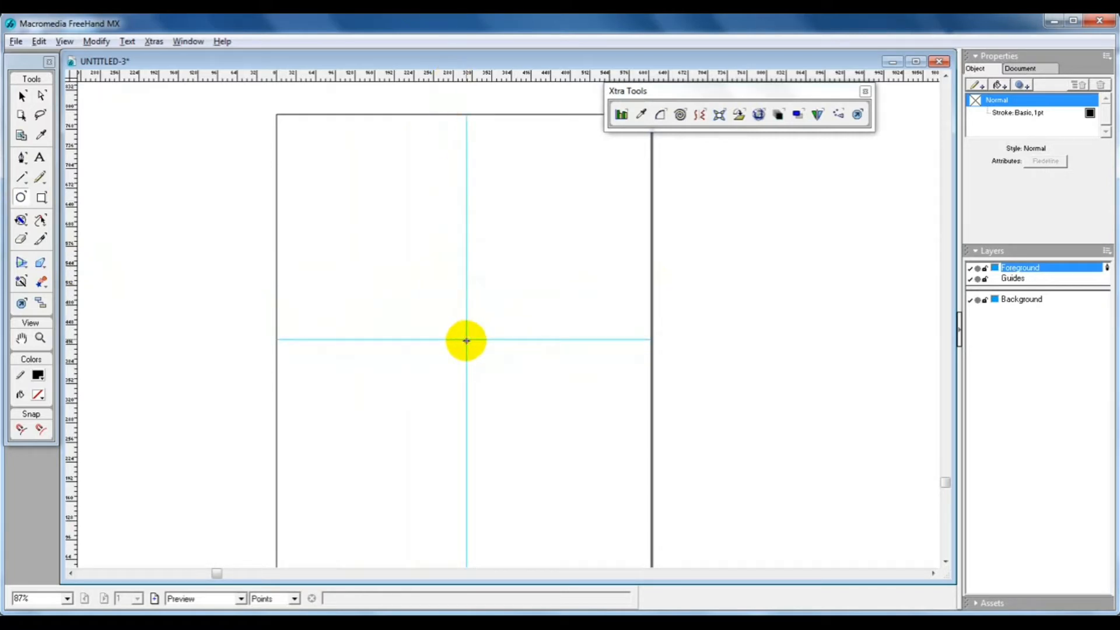
Draw a circle about 361 points in diameter, centred on the intersection of the two guides
{"action": "left_click_drag", "start_coordinate": [467, 341], "coordinate": [568, 405]}
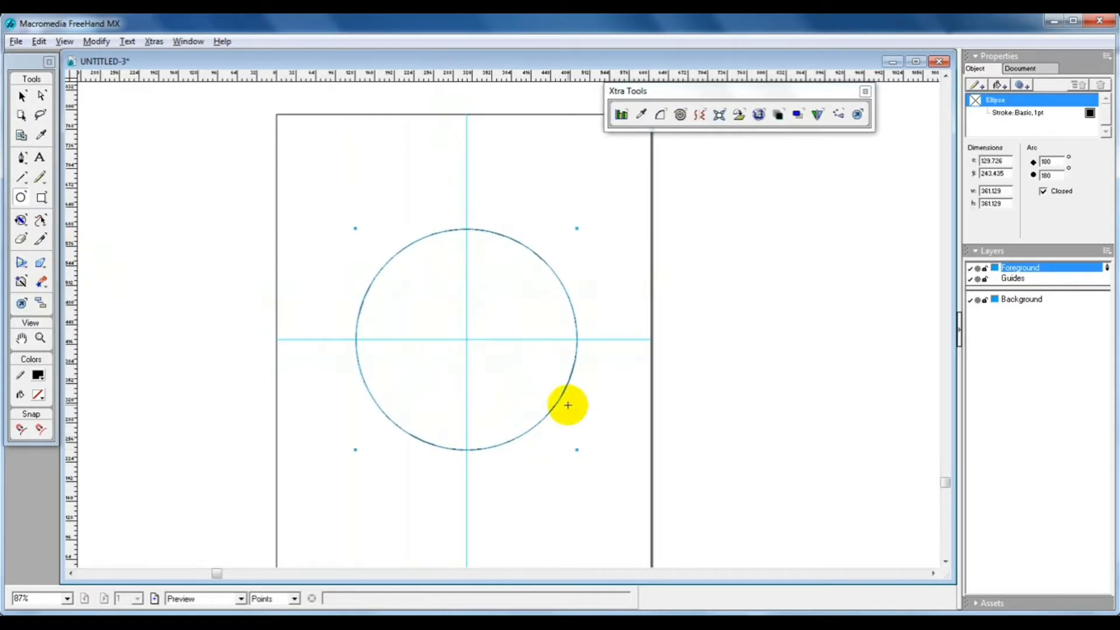
{"action": "key", "text": "ctrl+1"}
{"action": "left_click_drag", "start_coordinate": [548, 353], "coordinate": [643, 396]}
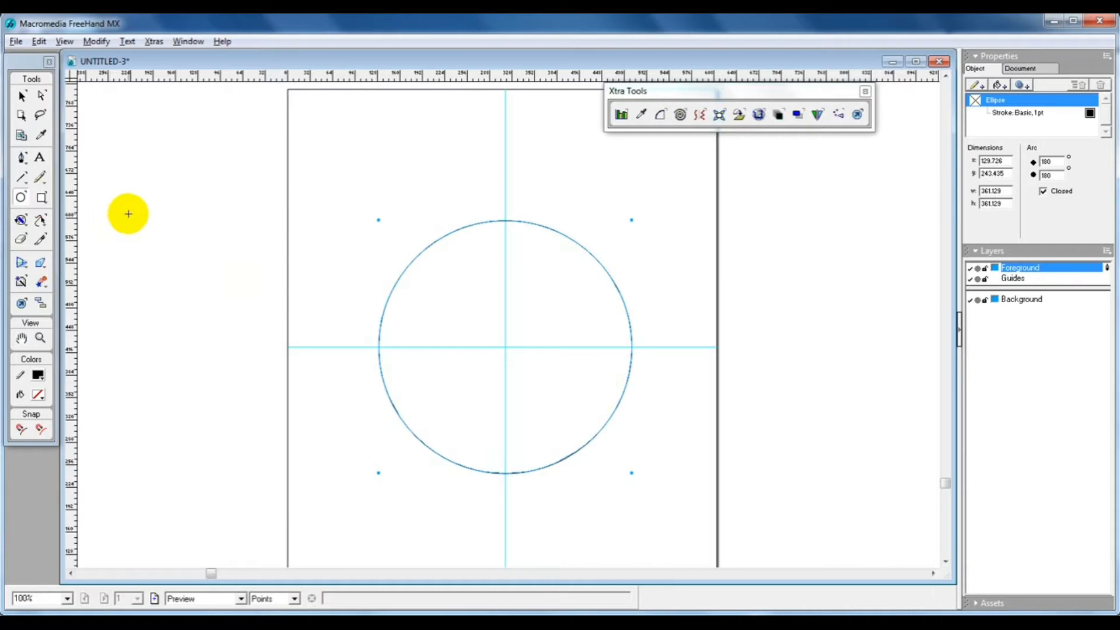
Set the circle's stroke width to 8 pt
{"action": "left_click", "coordinate": [1001, 112]}
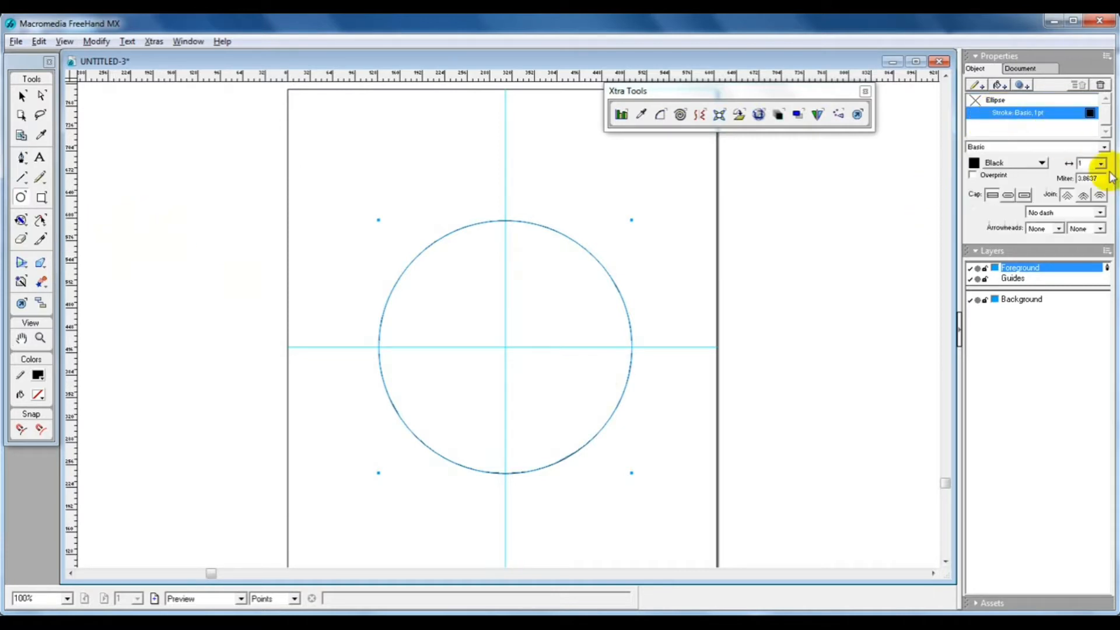
{"action": "double_click", "coordinate": [1092, 164]}
{"action": "type", "text": "5"}
{"action": "key", "text": "Return"}
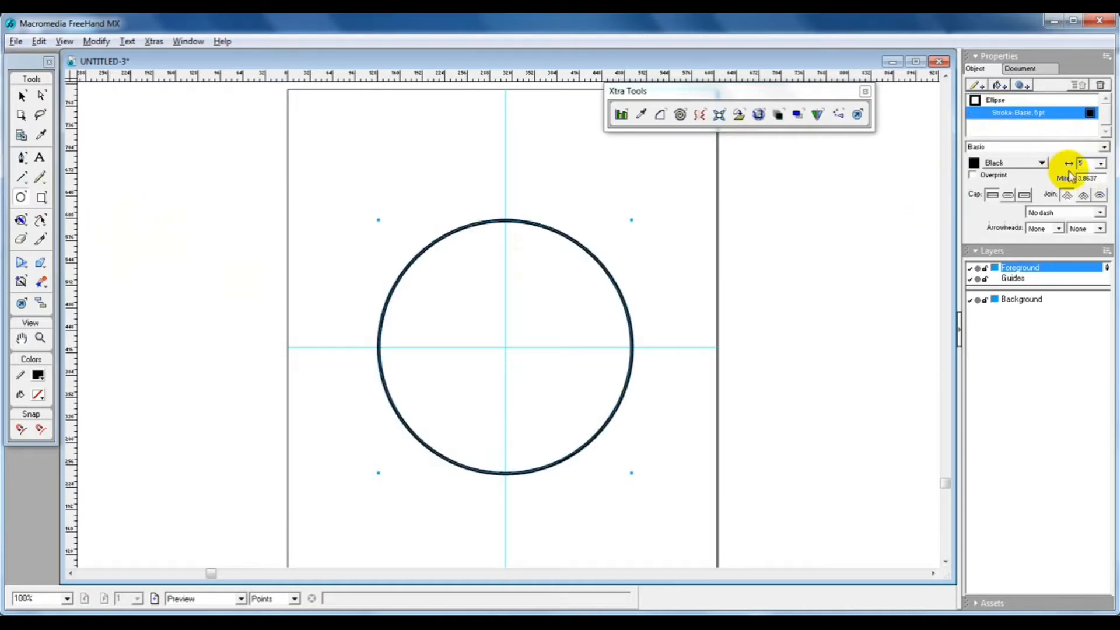
{"action": "left_click", "coordinate": [1064, 166]}
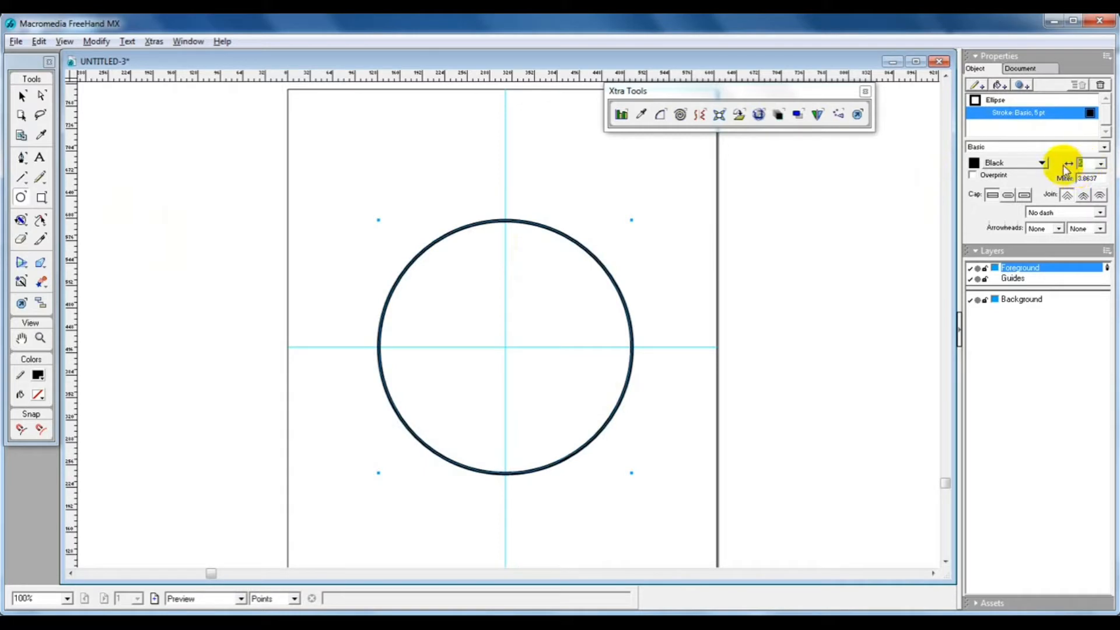
{"action": "type", "text": "8"}
{"action": "key", "text": "Return"}
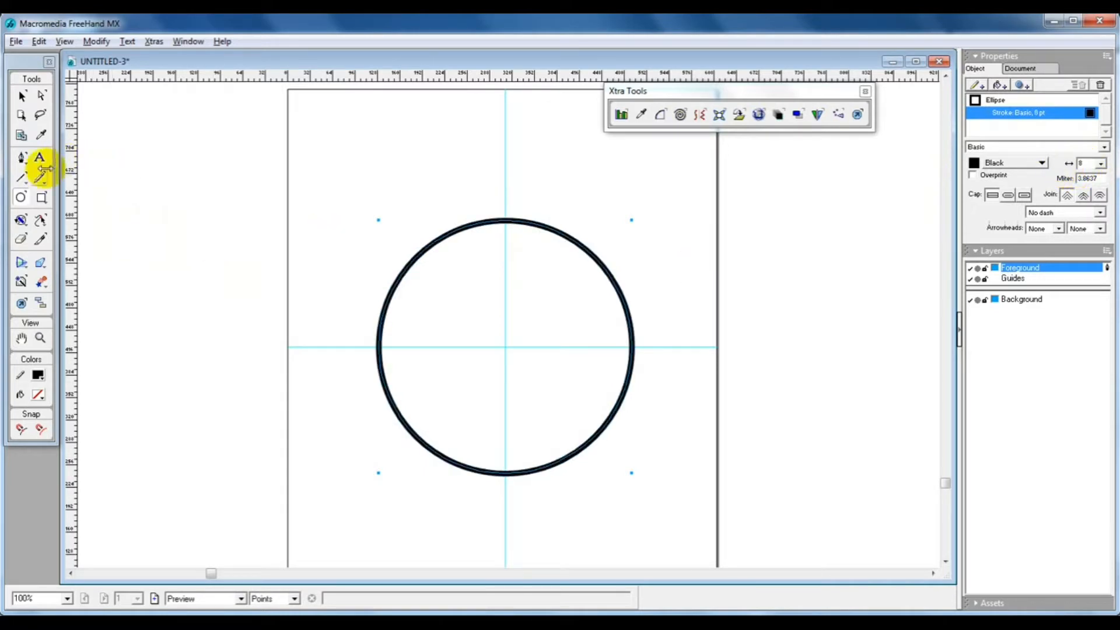
Draw a short vertical tick line from the circle's 12 o'clock point inward along the vertical guide
{"action": "left_click_drag", "start_coordinate": [21, 177], "coordinate": [79, 188]}
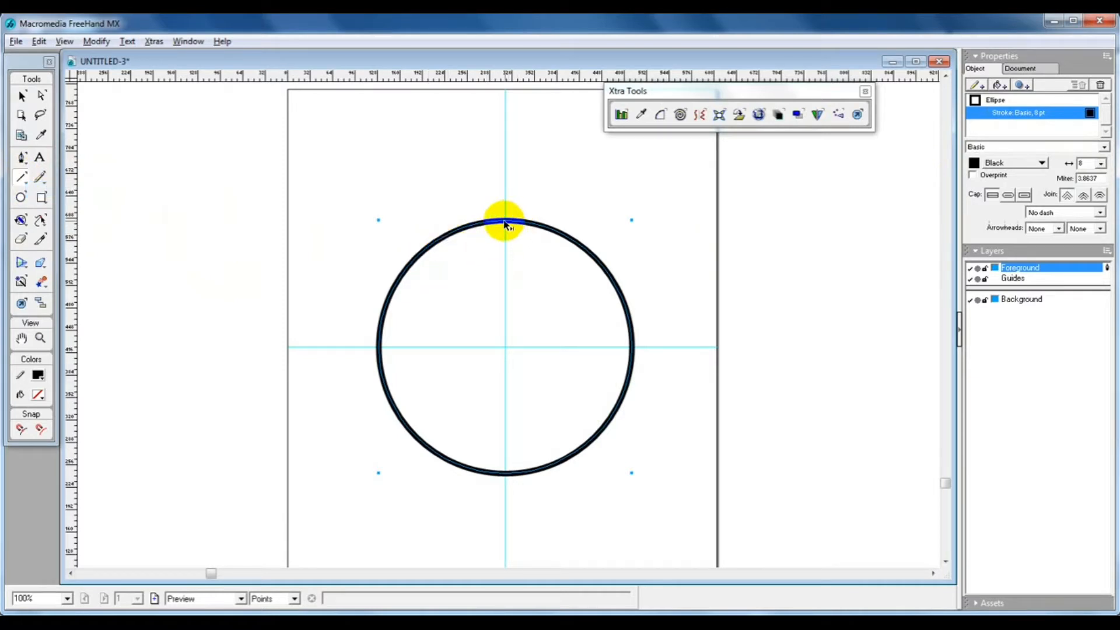
{"action": "left_click_drag", "start_coordinate": [506, 225], "coordinate": [505, 248]}
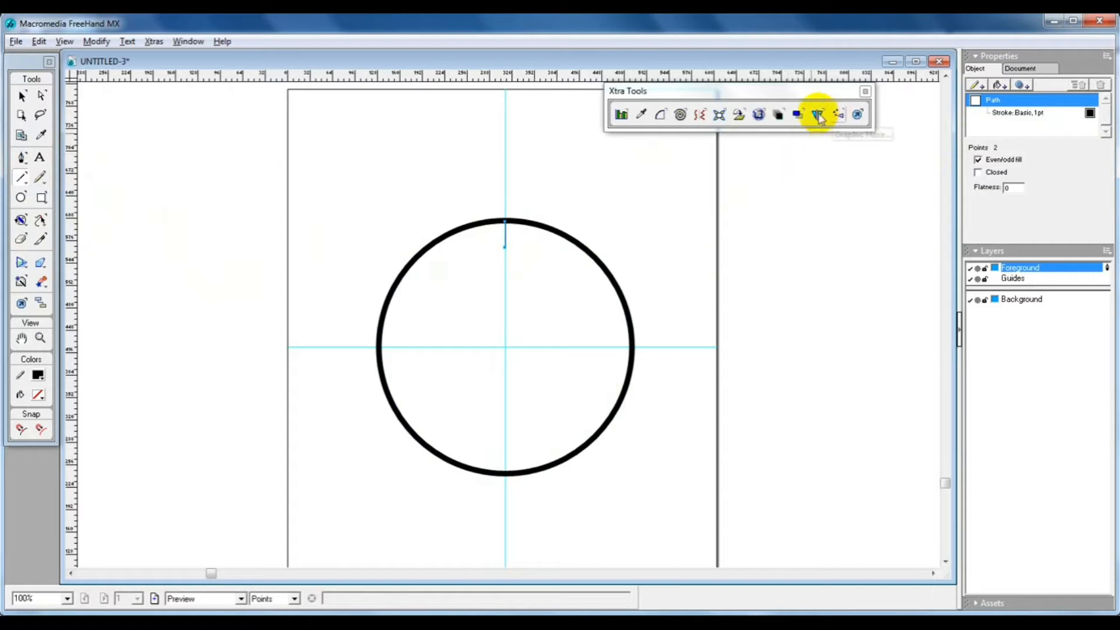
Close the Xtra Tools toolbar and display it again
{"action": "left_click", "coordinate": [865, 92]}
{"action": "left_click", "coordinate": [188, 42]}
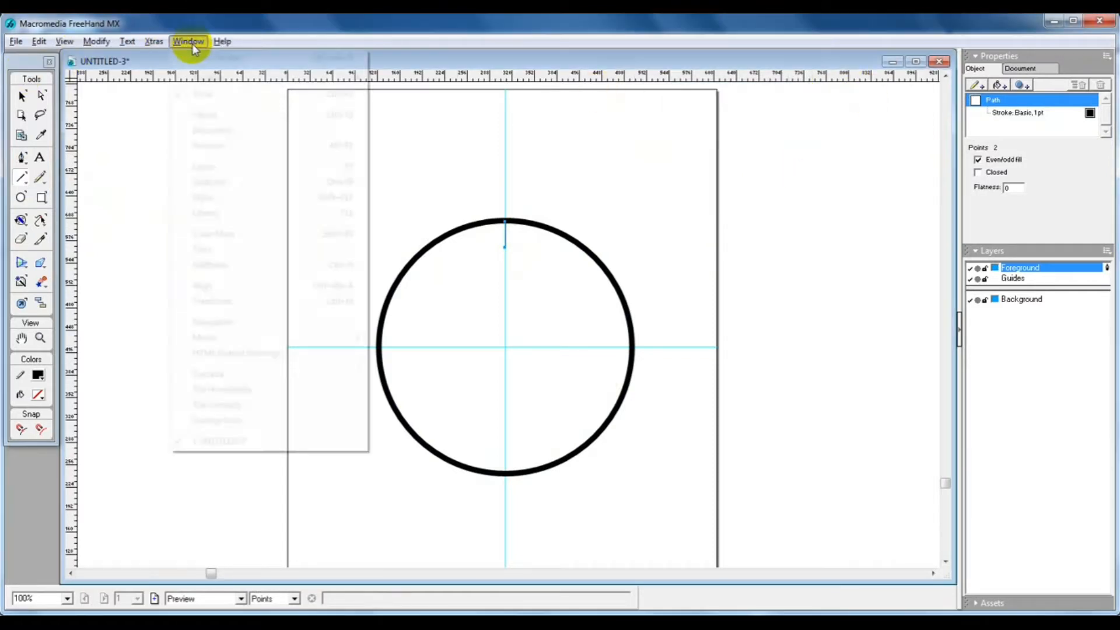
{"action": "mouse_move", "coordinate": [289, 79]}
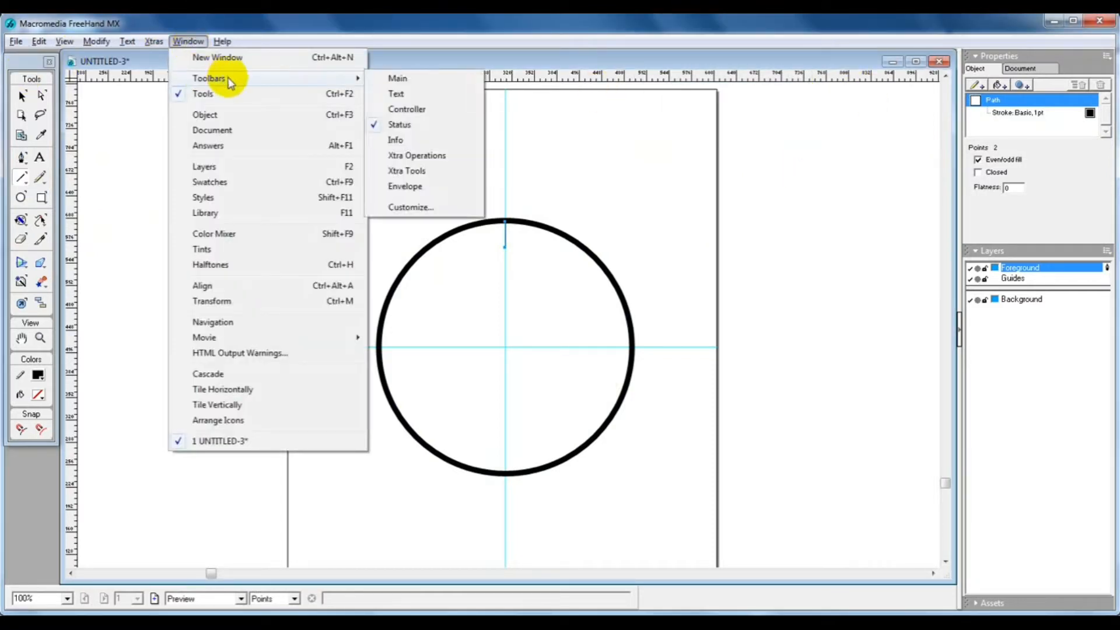
{"action": "left_click", "coordinate": [416, 172]}
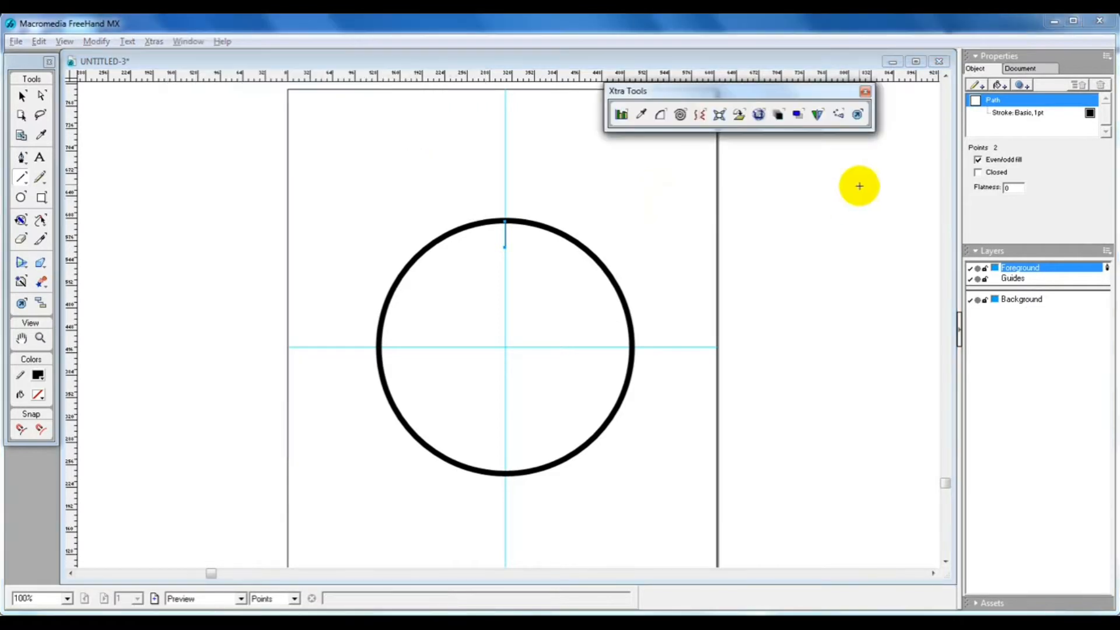
Configure the Mirror tool for Multiple reflection with 12 copies using Rotate
{"action": "double_click", "coordinate": [818, 115]}
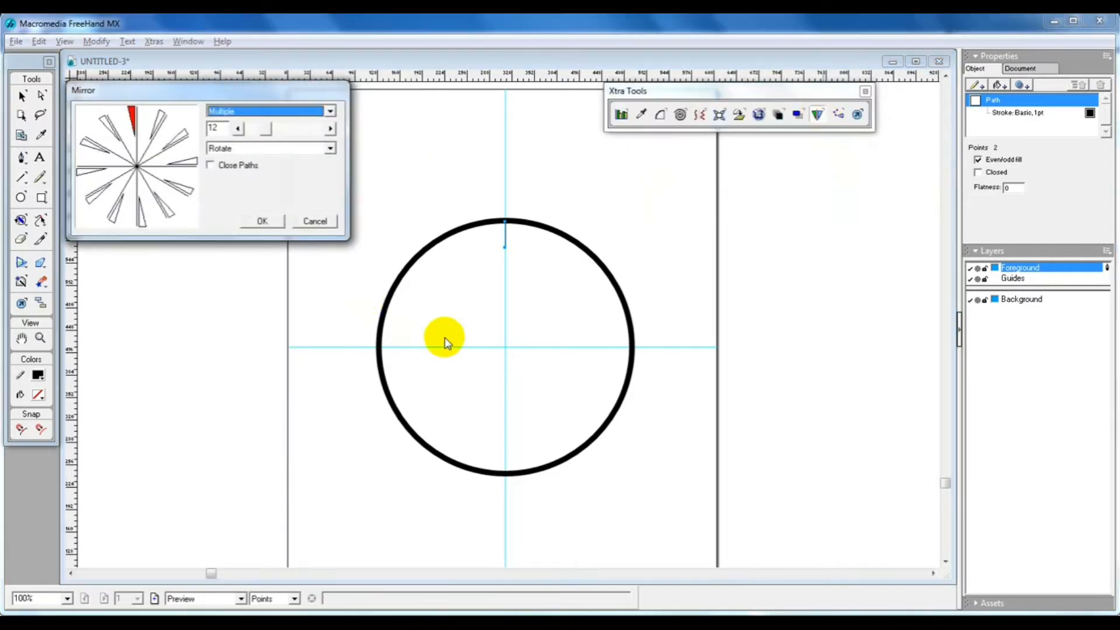
{"action": "double_click", "coordinate": [217, 128]}
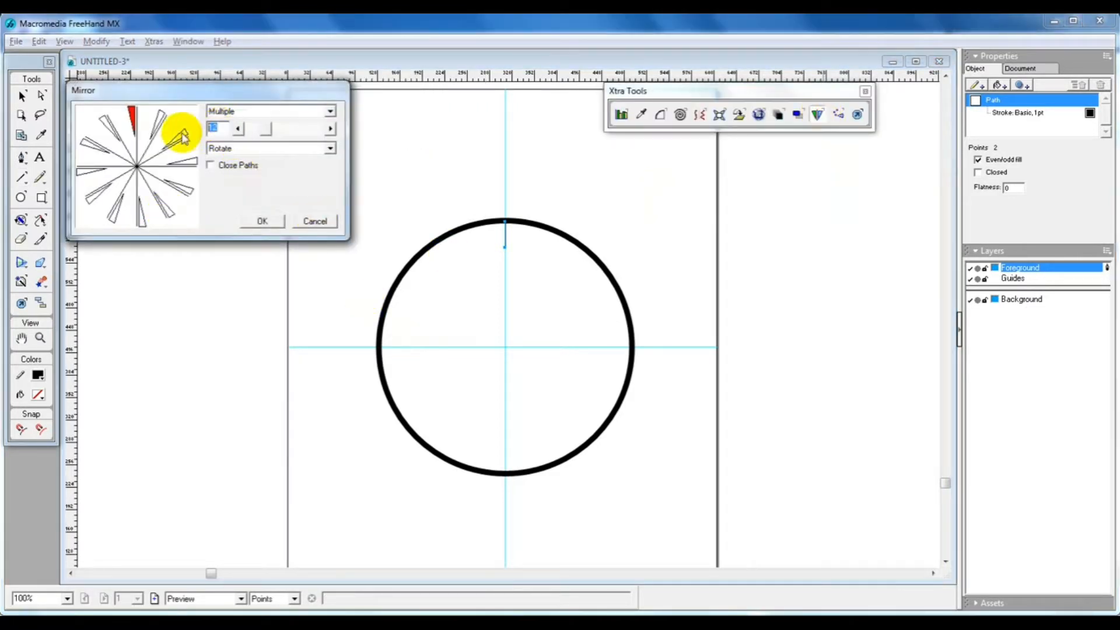
{"action": "left_click", "coordinate": [263, 220]}
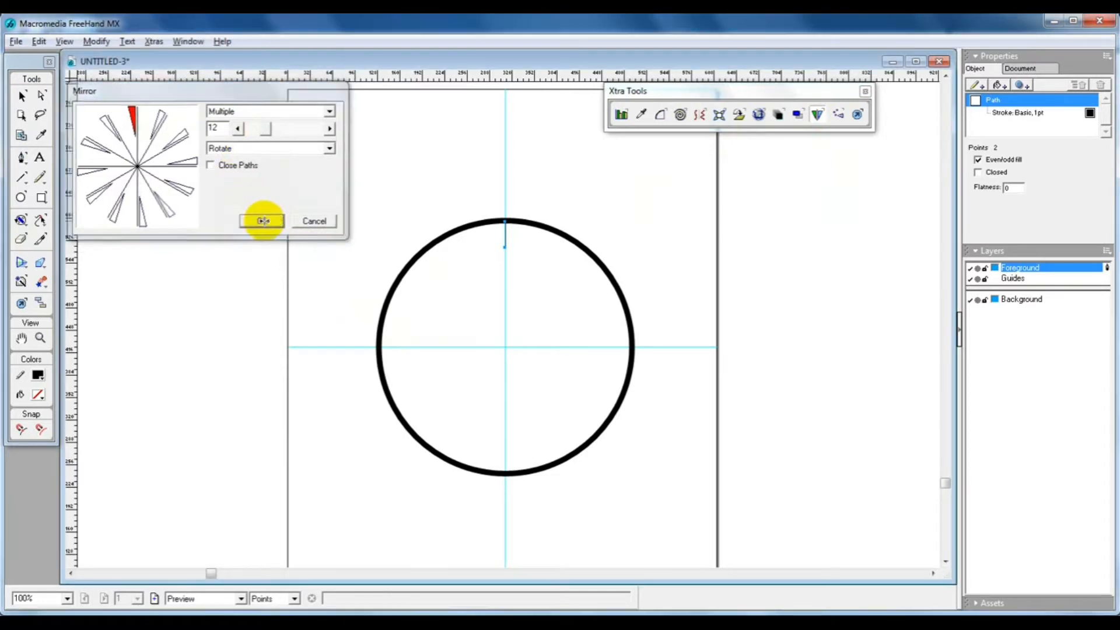
Set the tick's stroke width to 3 pt and mirror it around the guide intersection to make the 12 hour marks
{"action": "left_click", "coordinate": [1012, 114]}
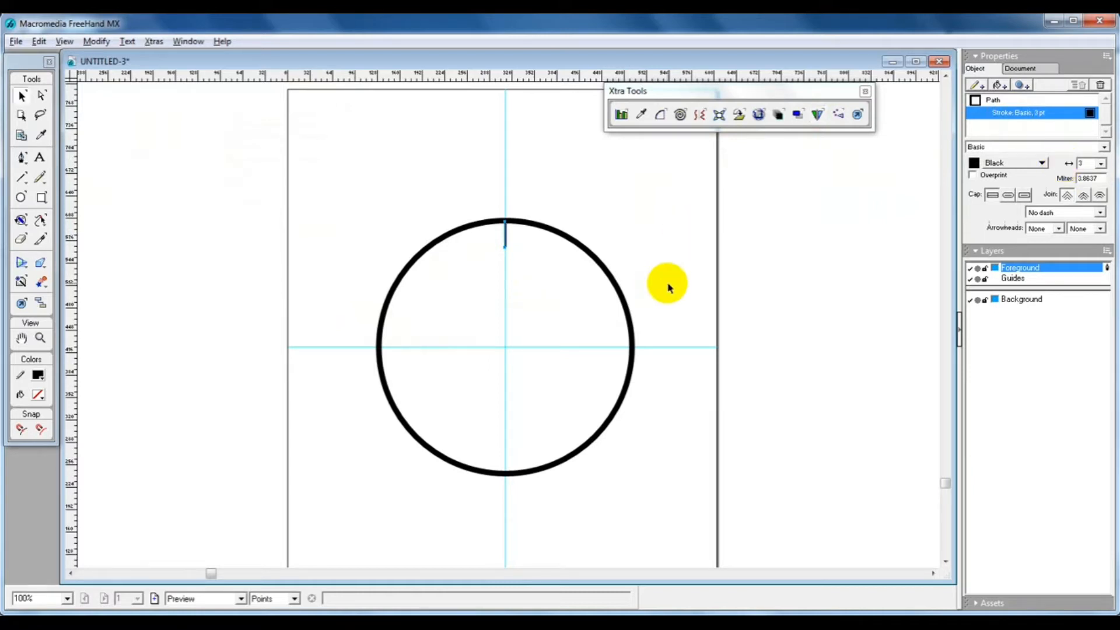
{"action": "key", "text": "ctrl+k"}
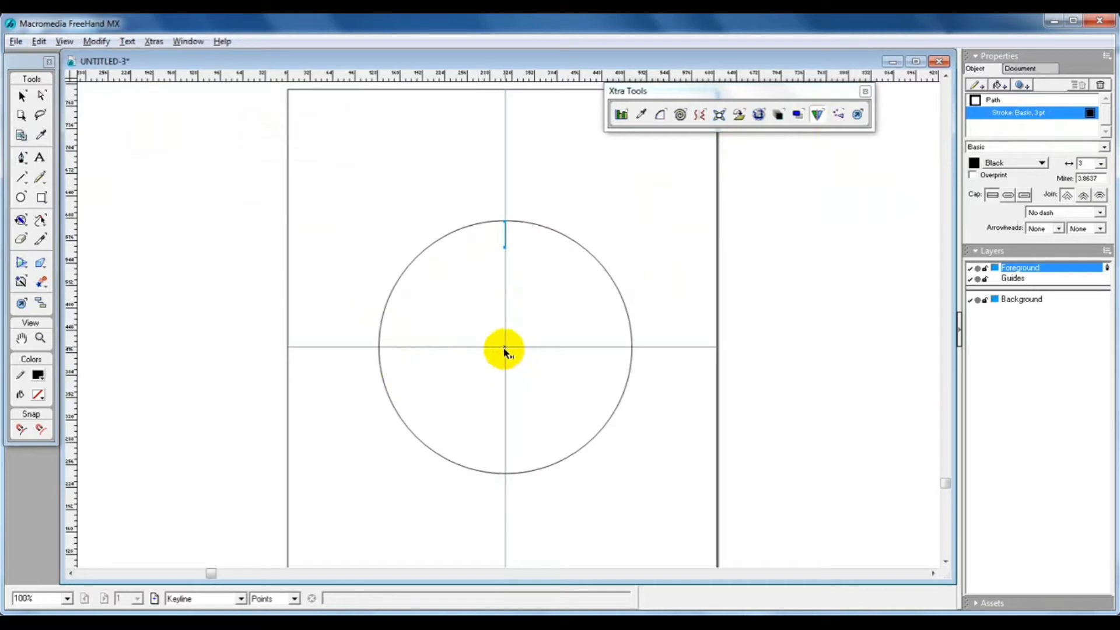
{"action": "left_click", "coordinate": [504, 348]}
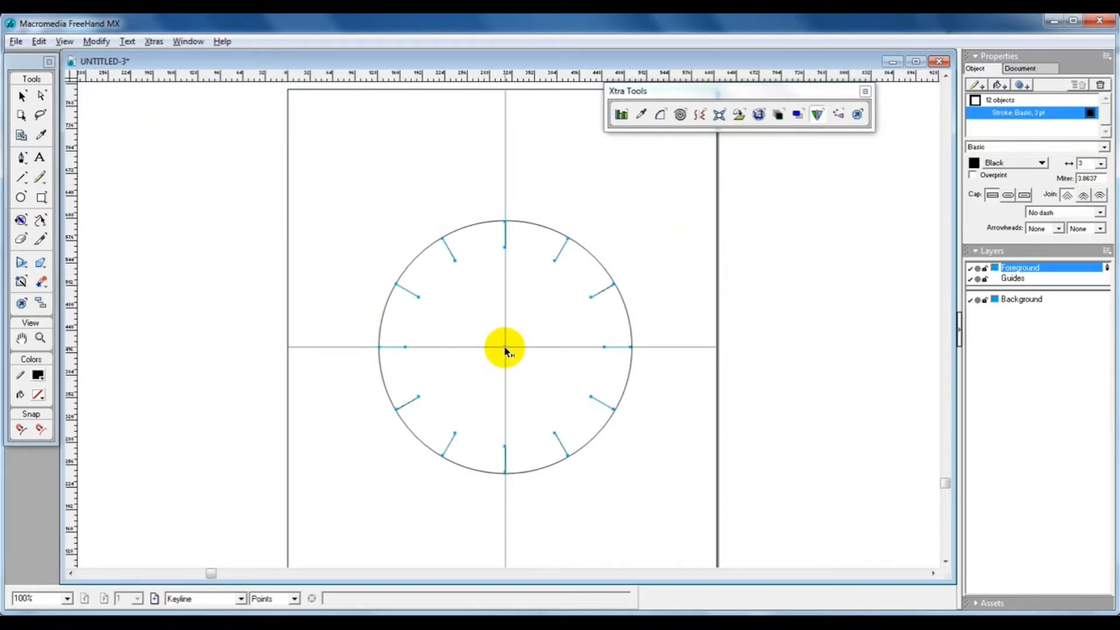
{"action": "key", "text": "ctrl+k"}
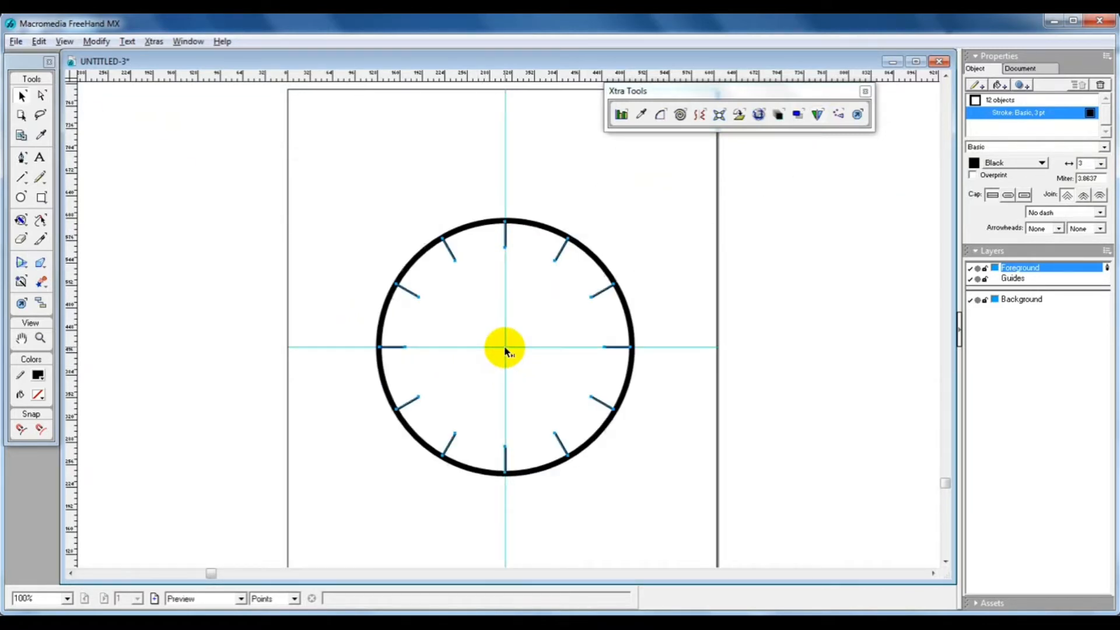
Group the twelve hour marks and clear the selection
{"action": "key", "text": "ctrl+g"}
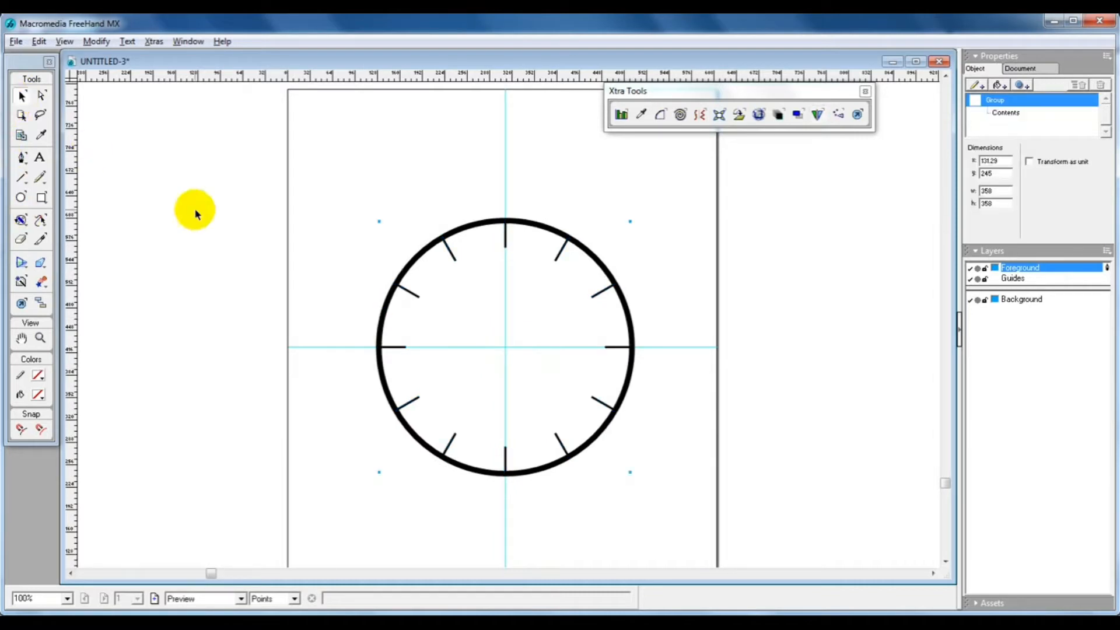
{"action": "left_click", "coordinate": [242, 257]}
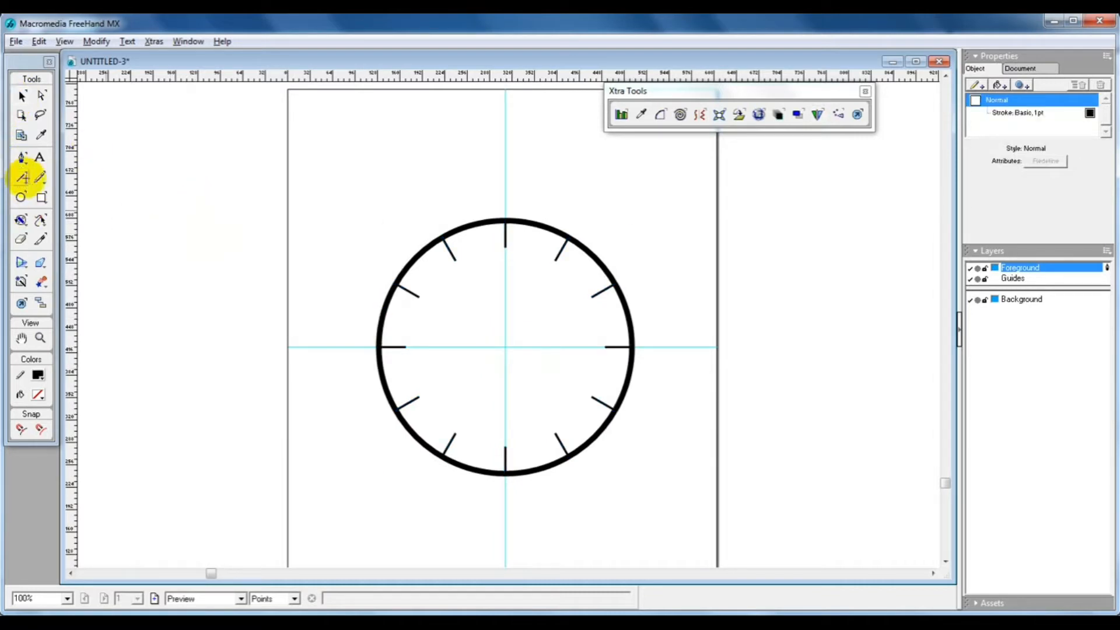
Draw a shorter vertical minute tick over the 12 o'clock hour mark, starting at the circle's inner edge
{"action": "left_click", "coordinate": [521, 235], "text": "ctrl"}
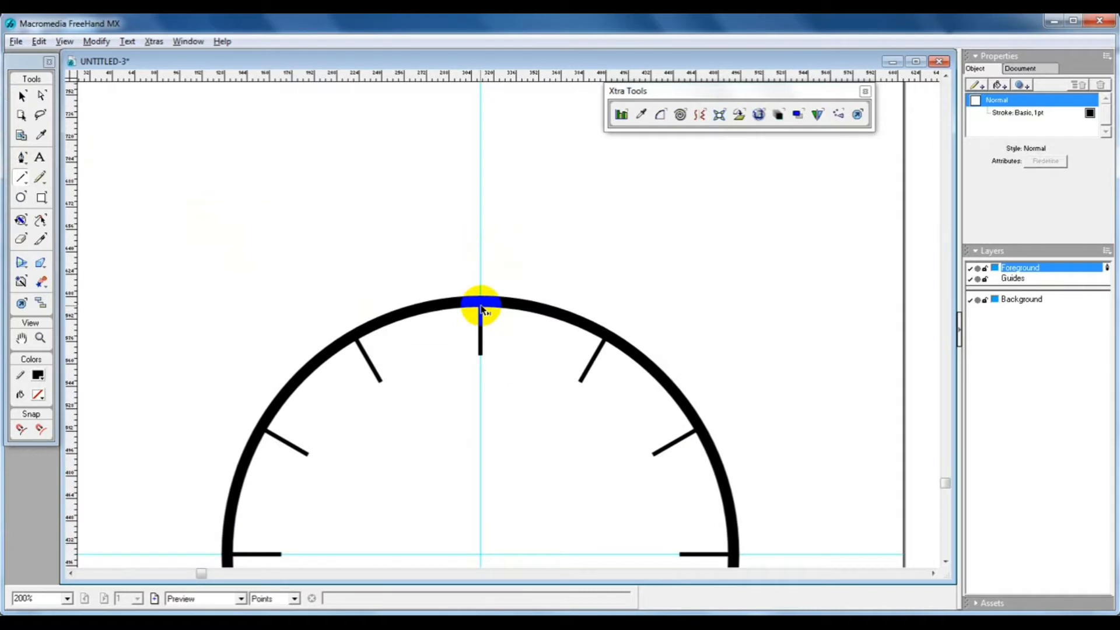
{"action": "left_click_drag", "start_coordinate": [481, 309], "coordinate": [480, 324]}
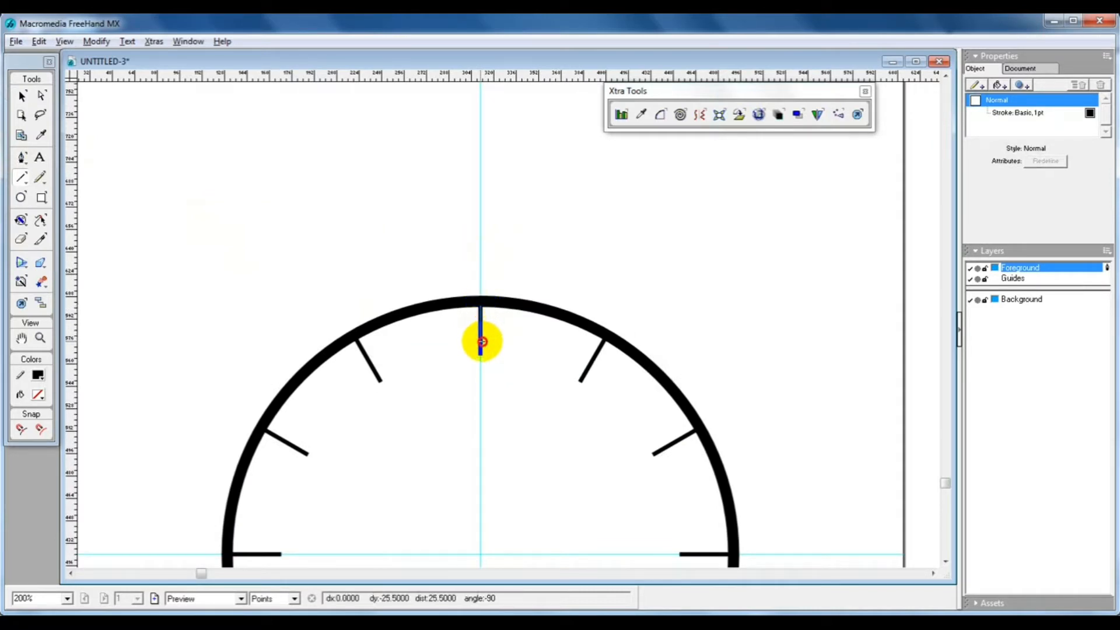
{"action": "left_click_drag", "start_coordinate": [480, 338], "coordinate": [479, 334]}
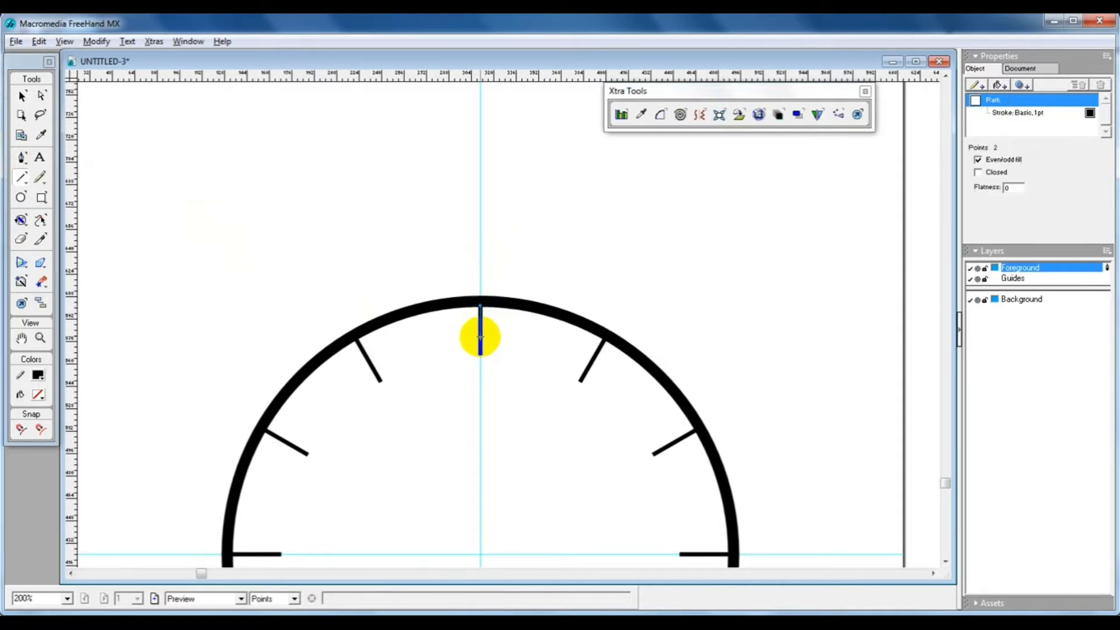
{"action": "left_click", "coordinate": [500, 321], "text": "ctrl+alt"}
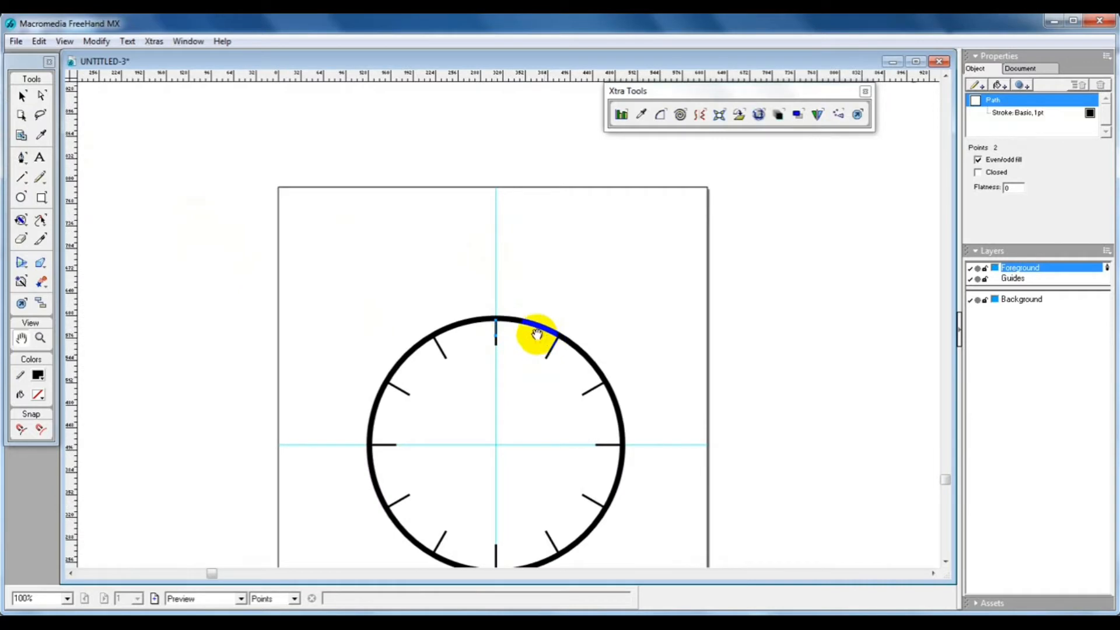
Set the Mirror tool to 60 rotated copies and switch the document to Keyline view
{"action": "double_click", "coordinate": [819, 115]}
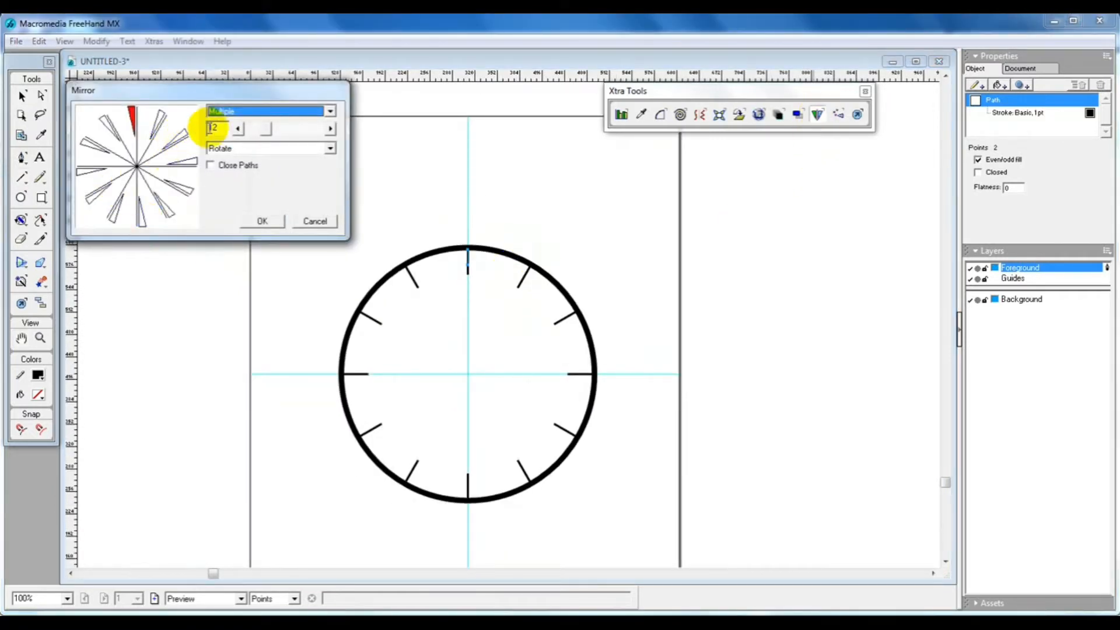
{"action": "double_click", "coordinate": [204, 126]}
{"action": "type", "text": "60"}
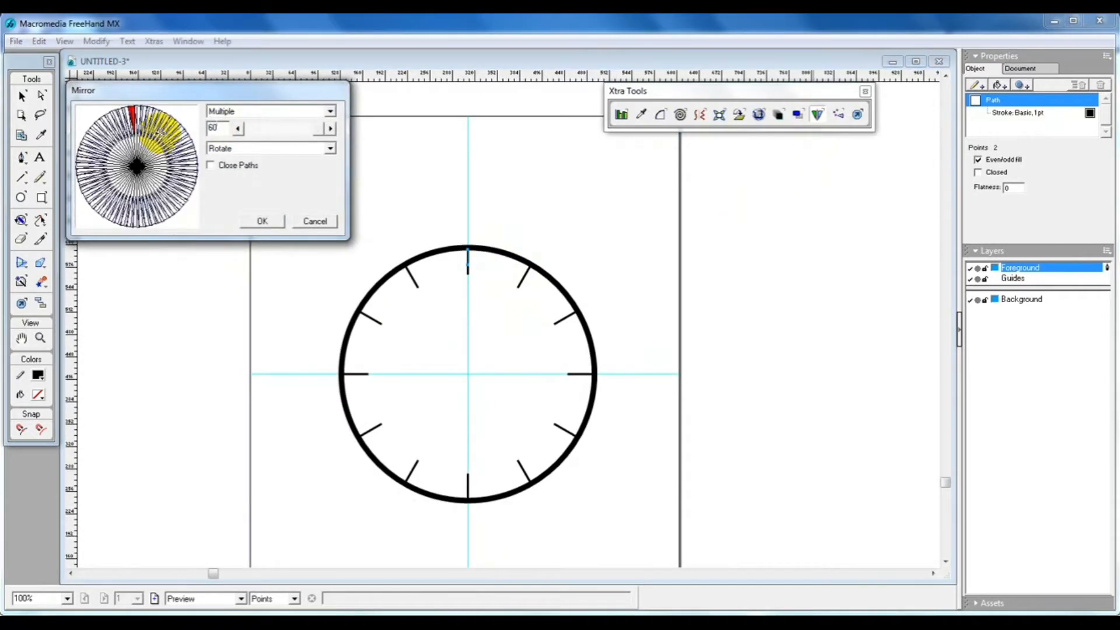
{"action": "key", "text": "Return"}
{"action": "key", "text": "ctrl+k"}
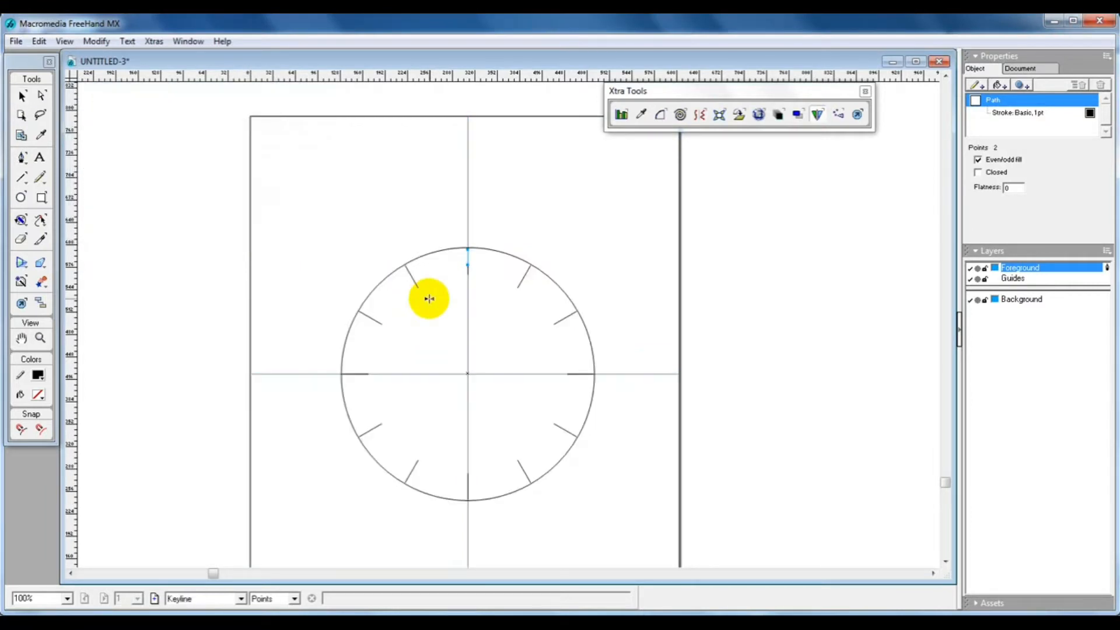
Mirror the minute tick around the guide intersection, return to Preview view and group the 60 minute marks
{"action": "left_click", "coordinate": [468, 377]}
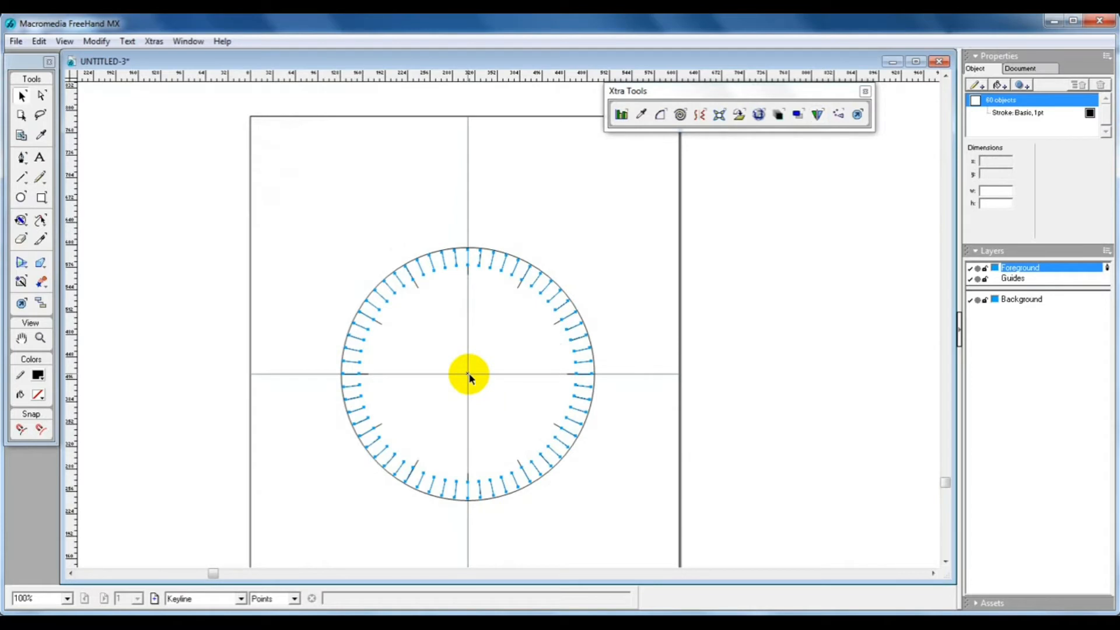
{"action": "key", "text": "ctrl+k"}
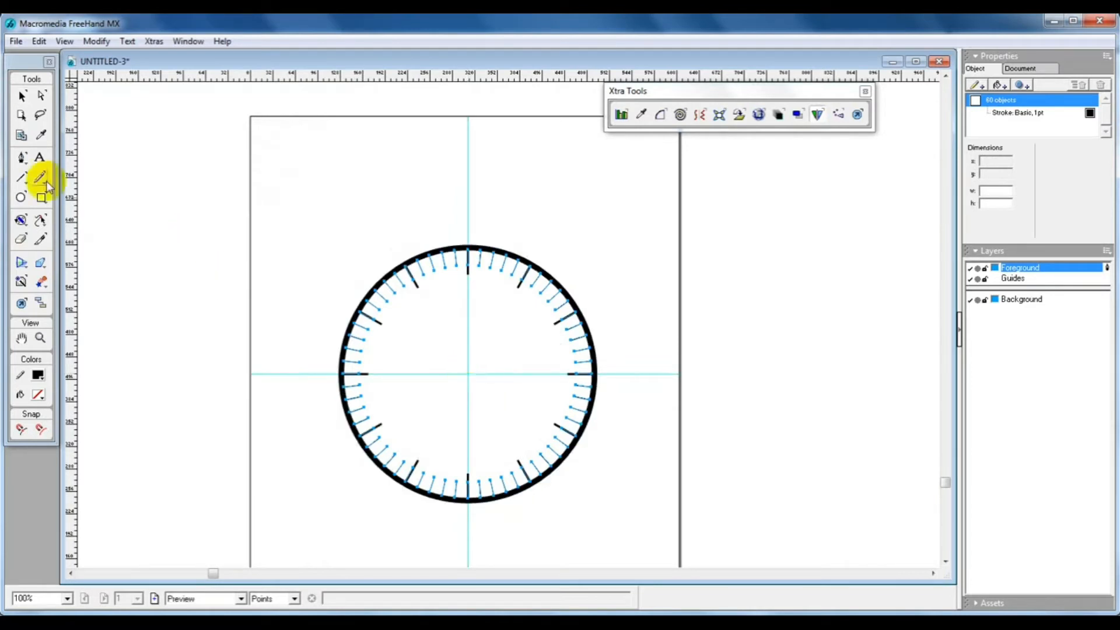
{"action": "left_click", "coordinate": [387, 266], "text": "shift"}
{"action": "key", "text": "ctrl+g"}
{"action": "left_click", "coordinate": [554, 350]}
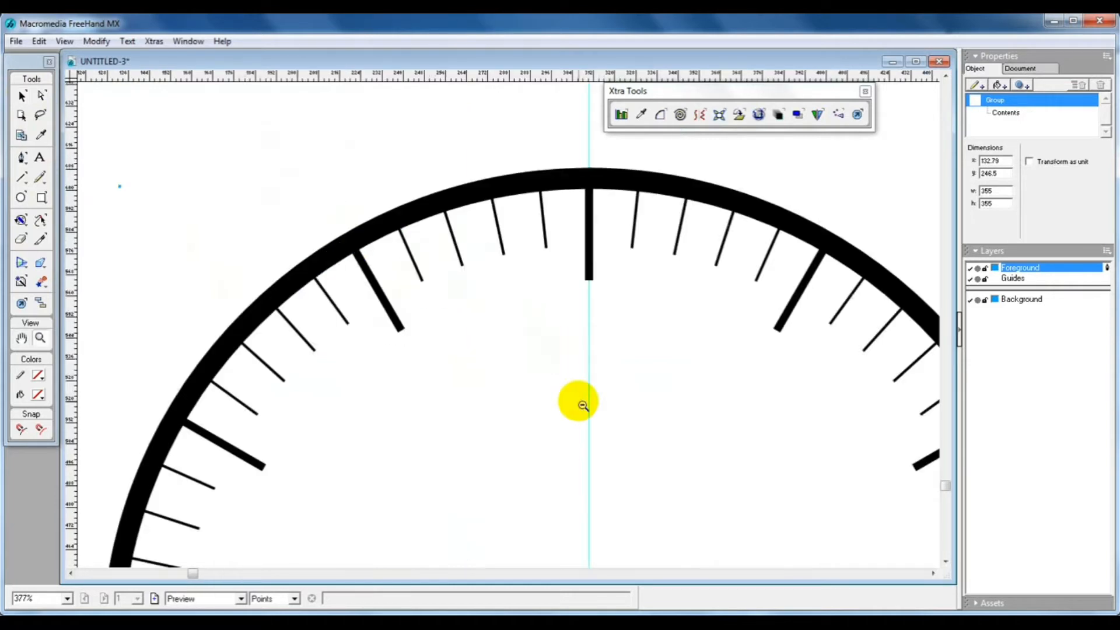
{"action": "left_click_drag", "start_coordinate": [580, 403], "coordinate": [557, 329]}
{"action": "left_click", "coordinate": [557, 329], "text": "alt"}
{"action": "left_click", "coordinate": [638, 287]}
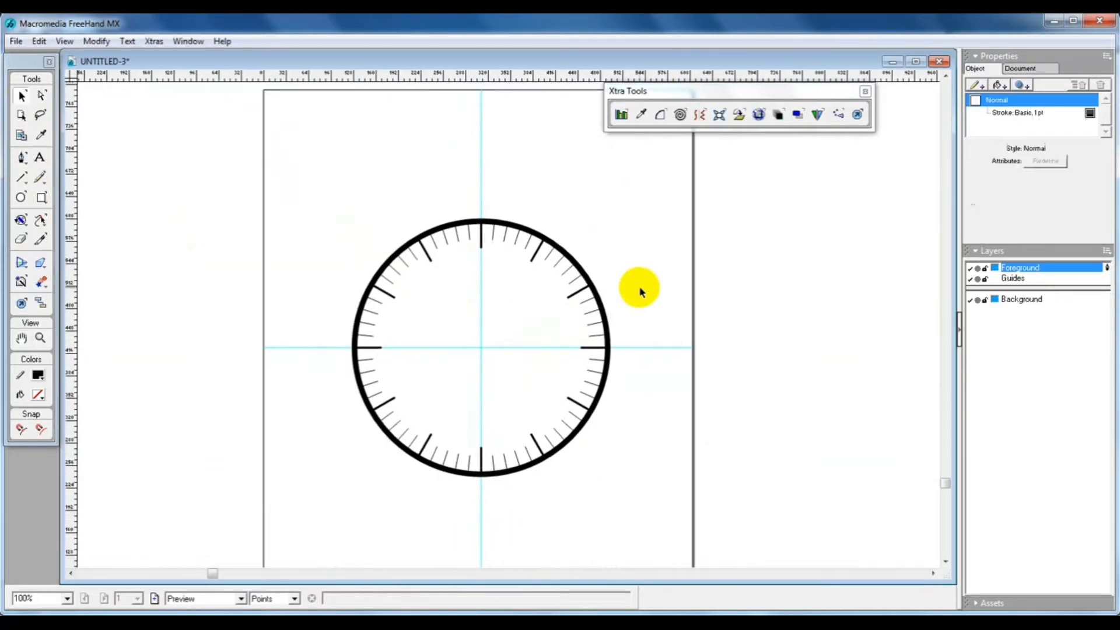
Add an Arial 24 pt text block reading 12 outside the clock circle, near its upper-left edge
{"action": "left_click", "coordinate": [40, 157]}
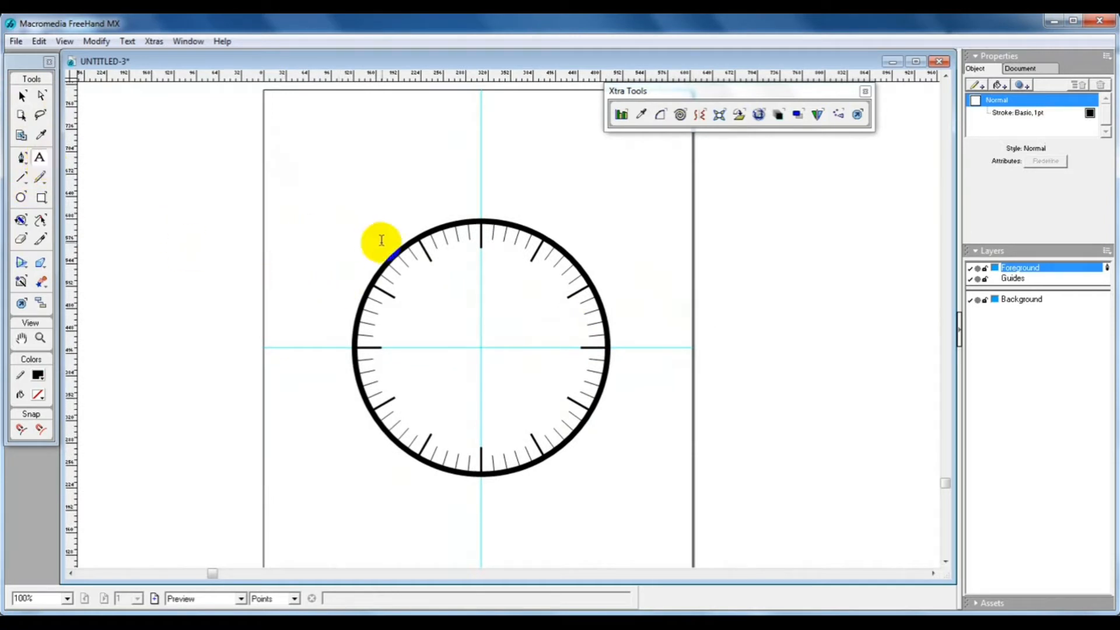
{"action": "left_click", "coordinate": [371, 232]}
{"action": "key", "text": "Escape"}
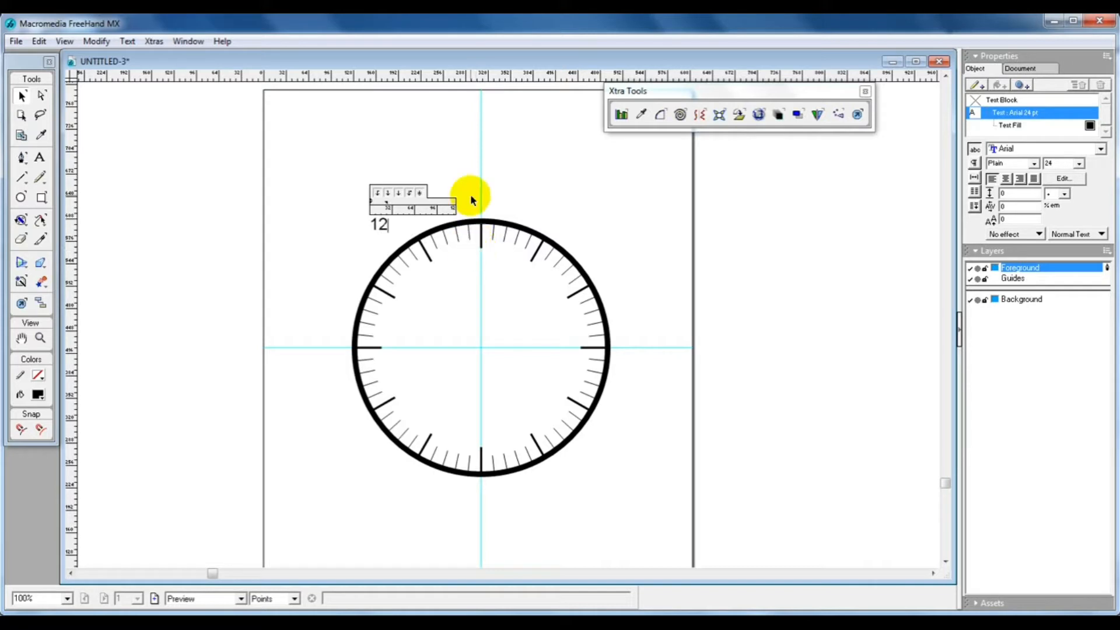
{"action": "left_click", "coordinate": [436, 180]}
{"action": "left_click", "coordinate": [380, 225]}
{"action": "double_click", "coordinate": [381, 225]}
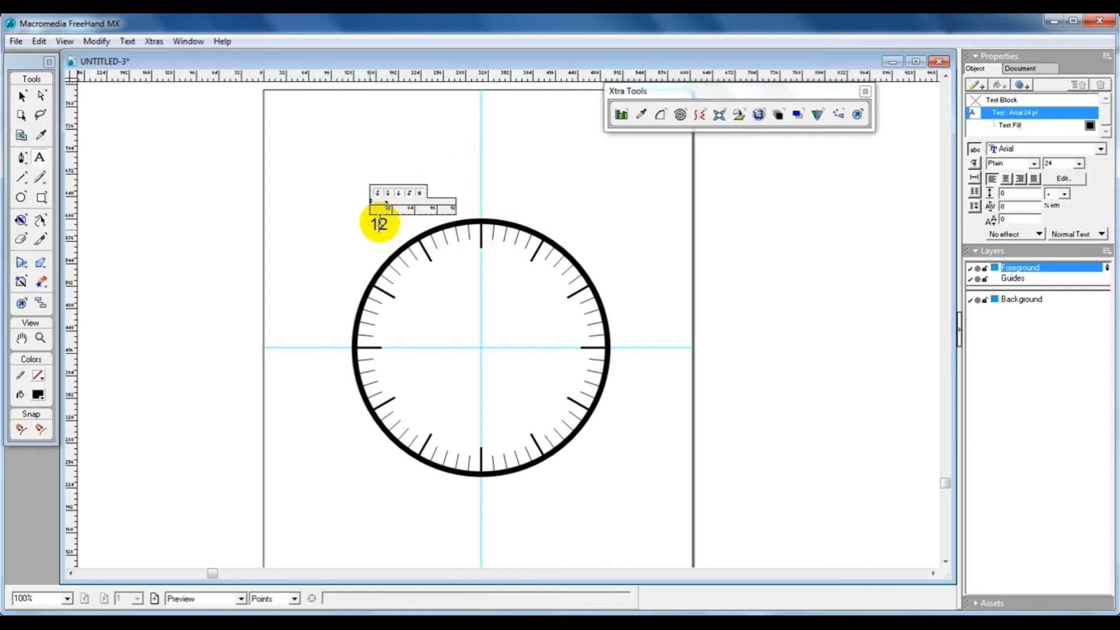
{"action": "left_click", "coordinate": [380, 150]}
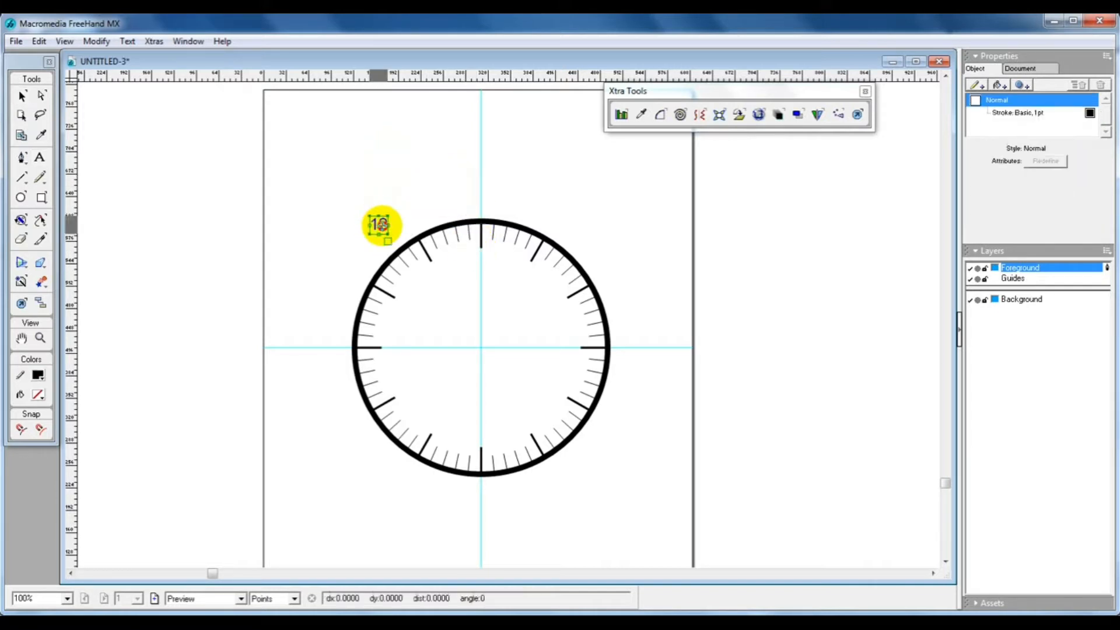
Move the number 12 inside the clock face, centred on the vertical guide just below the 12 o'clock hour mark
{"action": "left_click_drag", "start_coordinate": [380, 225], "coordinate": [483, 260]}
{"action": "key", "text": "ctrl+2"}
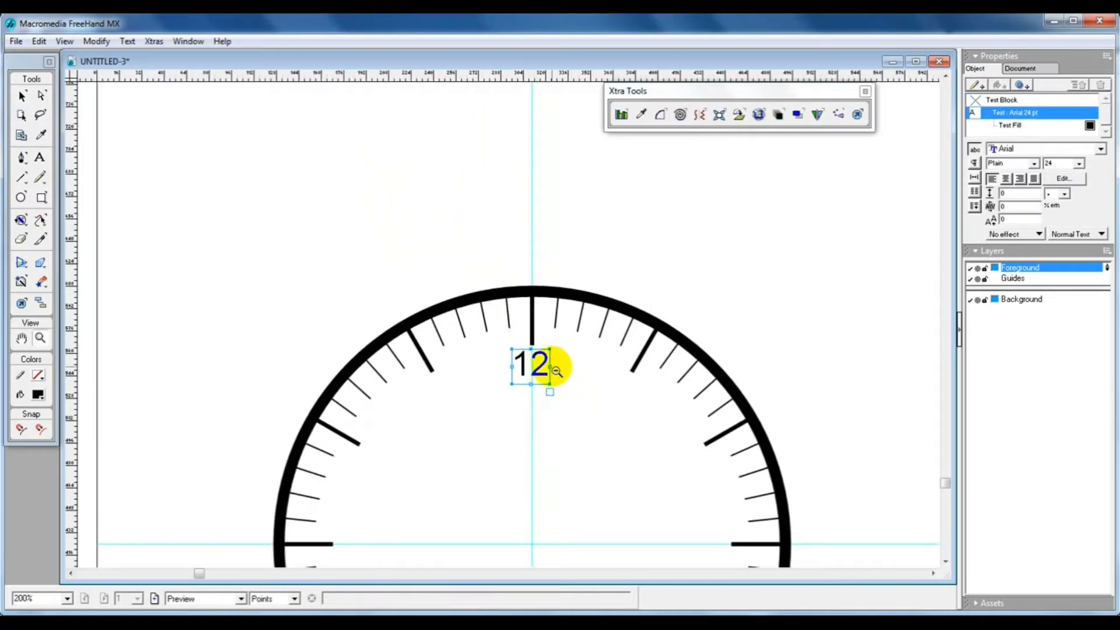
{"action": "key", "text": "ctrl+1"}
{"action": "left_click", "coordinate": [585, 265]}
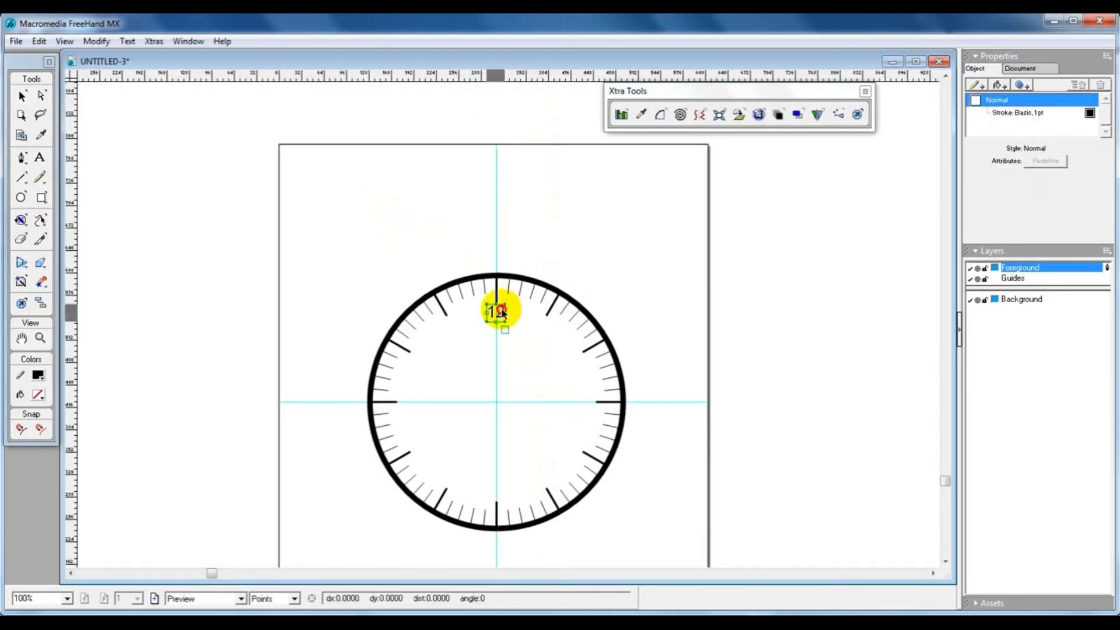
Mirror the number 12 around the guide intersection as 12 rotated copies, working in Keyline view and returning to Preview
{"action": "left_click", "coordinate": [502, 312]}
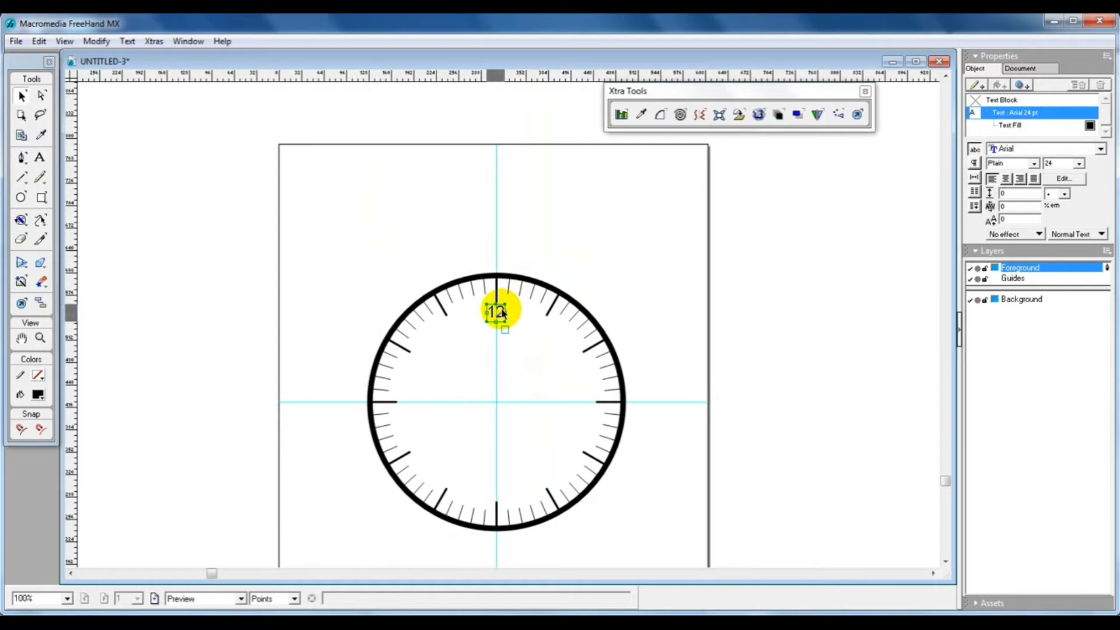
{"action": "double_click", "coordinate": [818, 114]}
{"action": "double_click", "coordinate": [216, 127]}
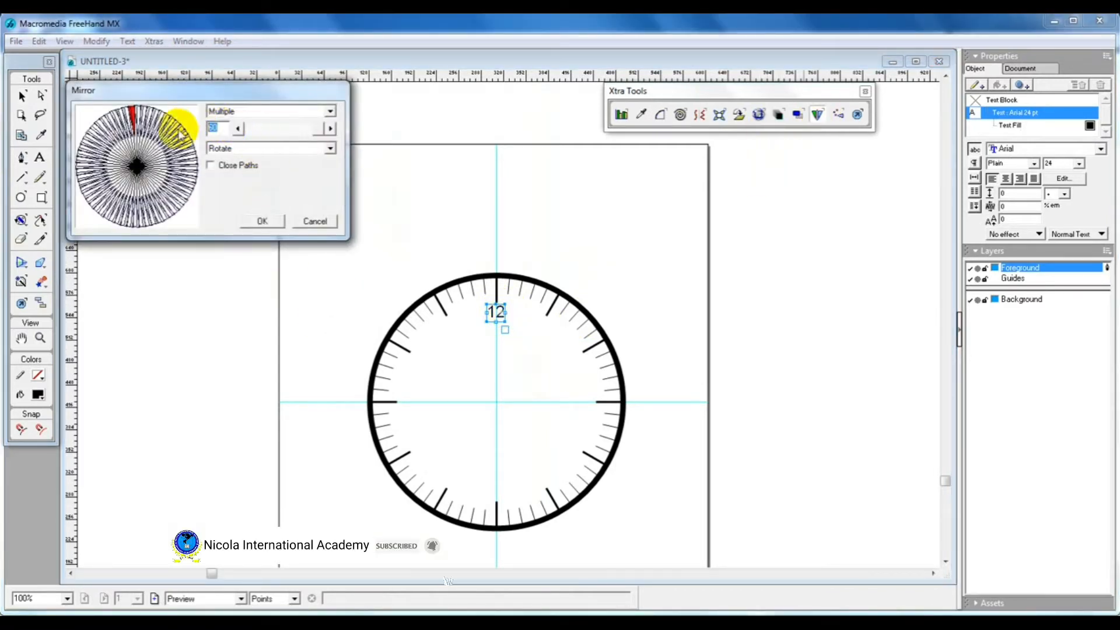
{"action": "type", "text": "12"}
{"action": "key", "text": "Return"}
{"action": "key", "text": "ctrl+k"}
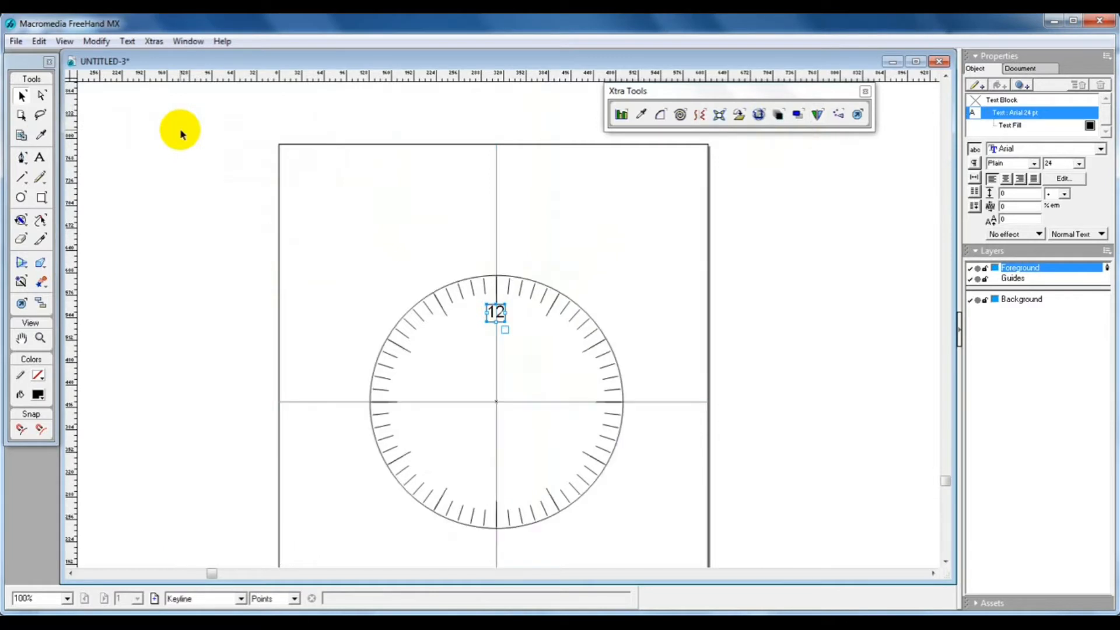
{"action": "left_click", "coordinate": [497, 402]}
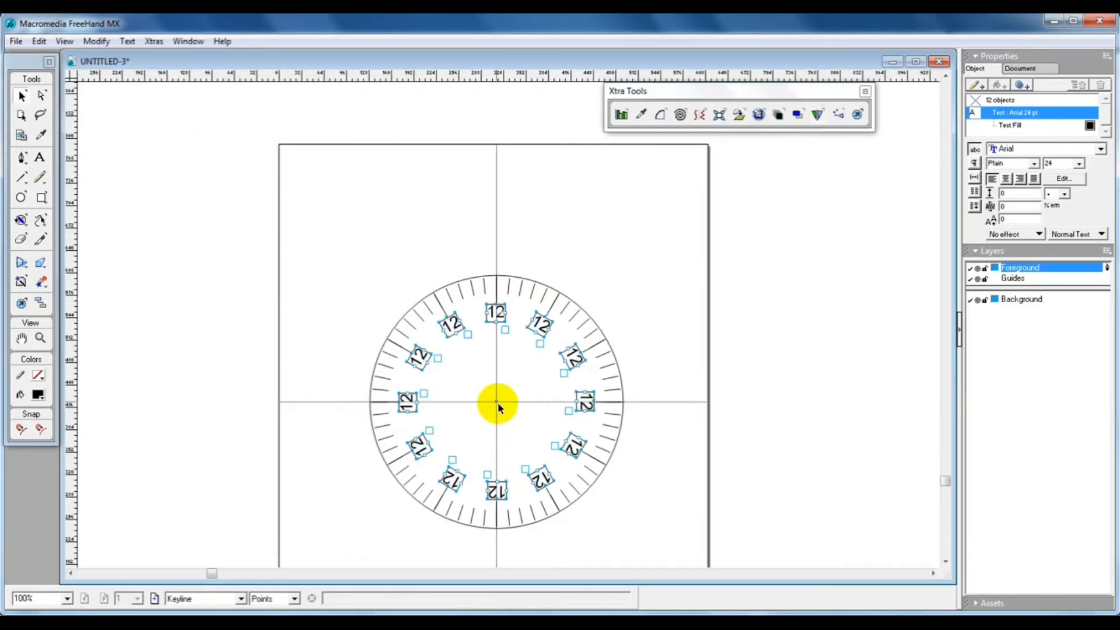
{"action": "key", "text": "ctrl+k"}
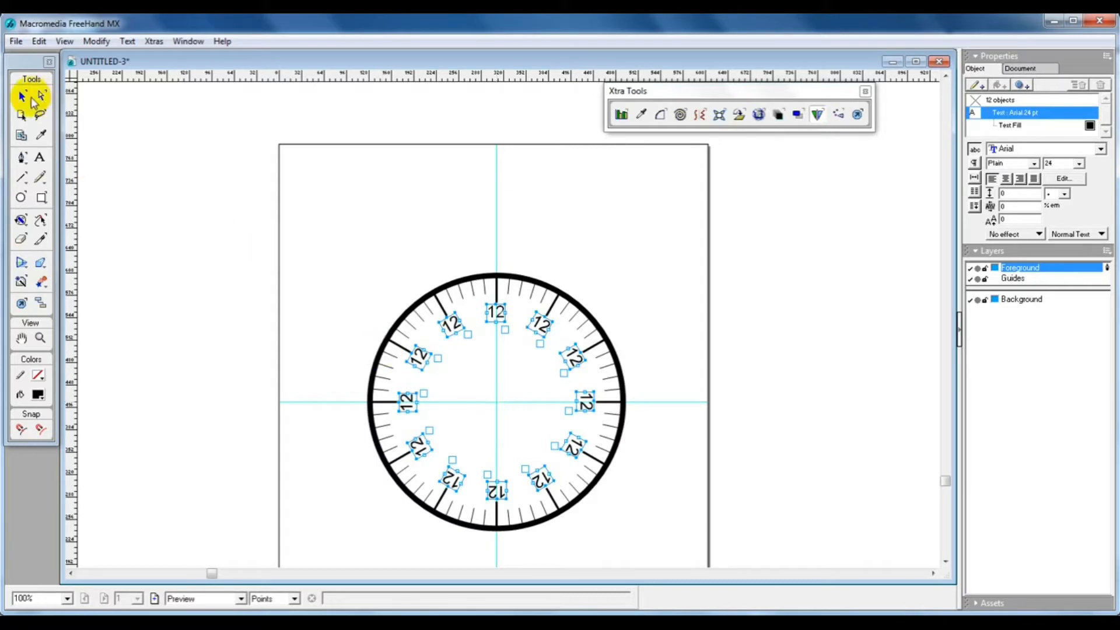
{"action": "left_click", "coordinate": [390, 196]}
Replace the number at the 1 o'clock hour mark with 1
{"action": "double_click", "coordinate": [541, 322]}
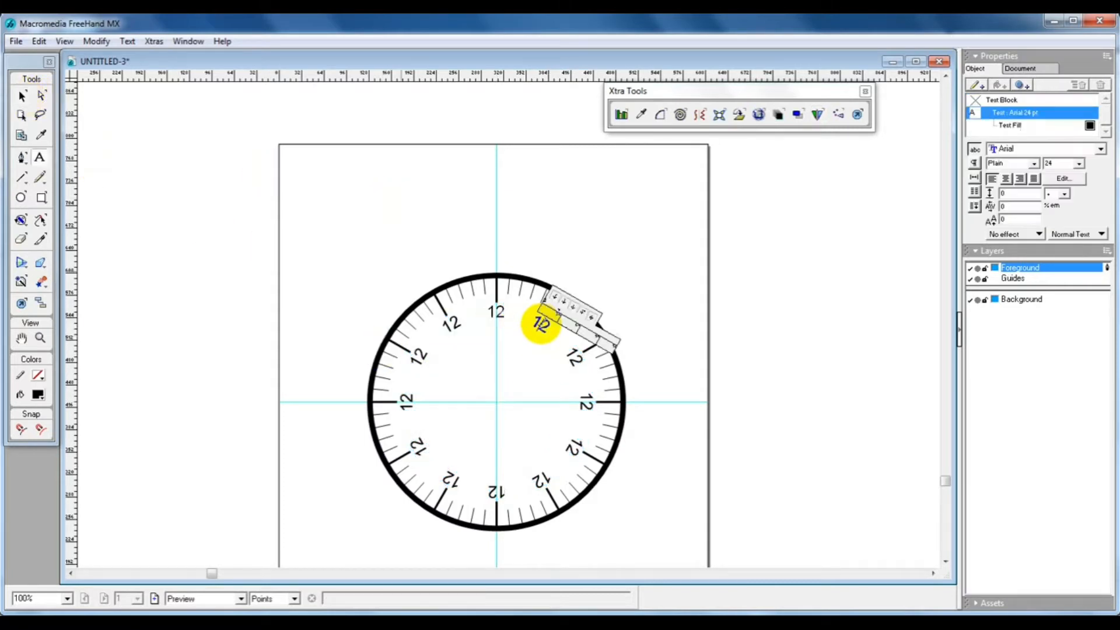
{"action": "key", "text": "BackSpace"}
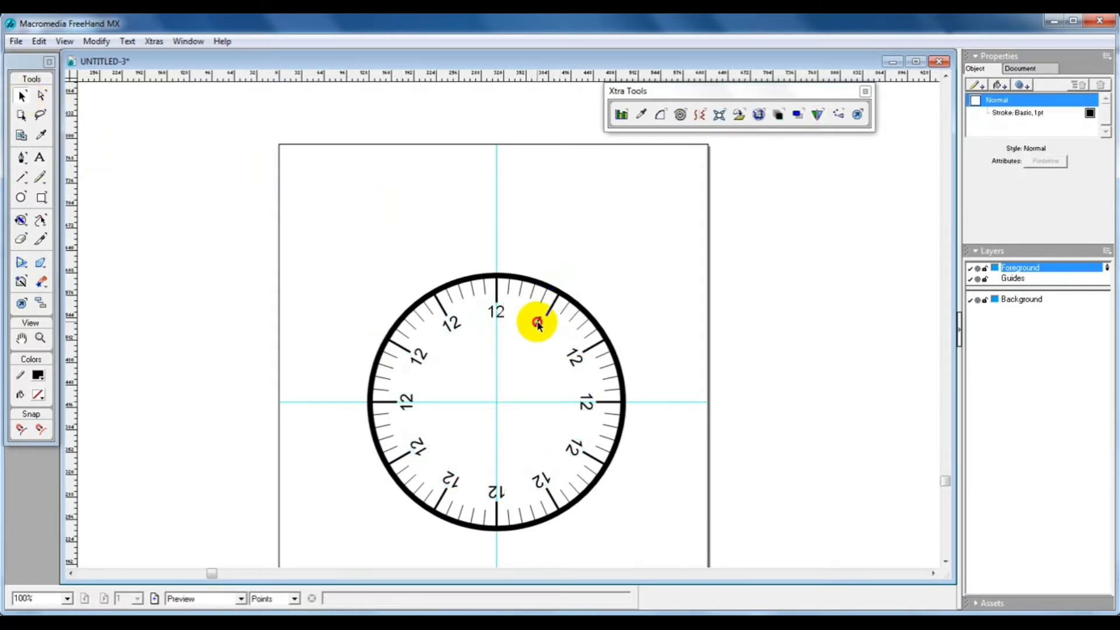
{"action": "left_click", "coordinate": [538, 326]}
{"action": "type", "text": "1"}
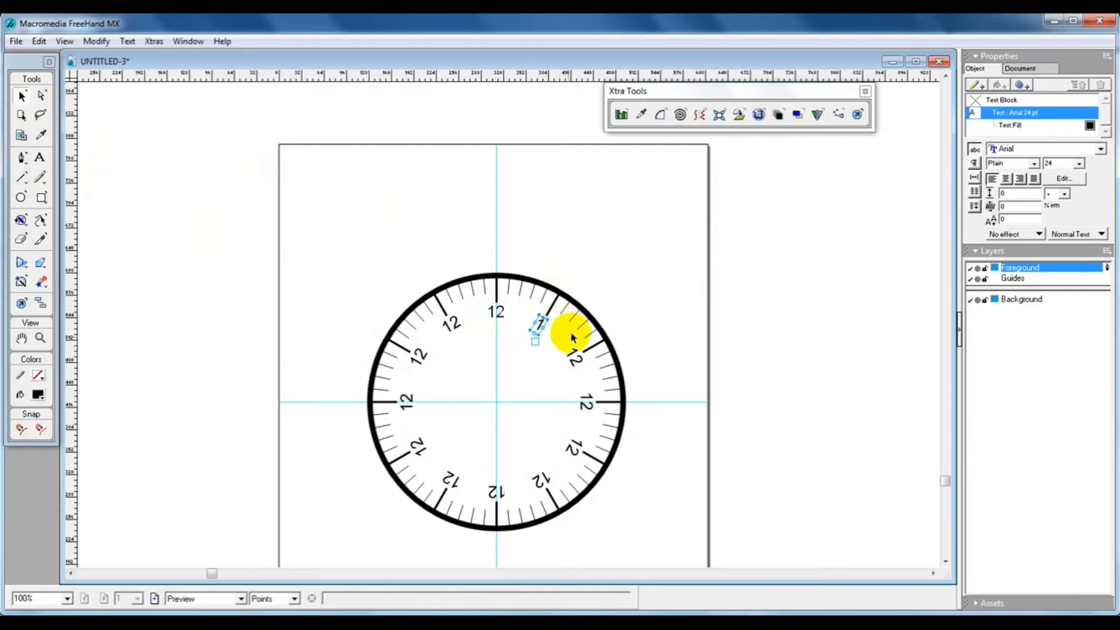
Replace the numbers at the 2 o'clock and 3 o'clock hour marks with 2 and 3
{"action": "double_click", "coordinate": [574, 356]}
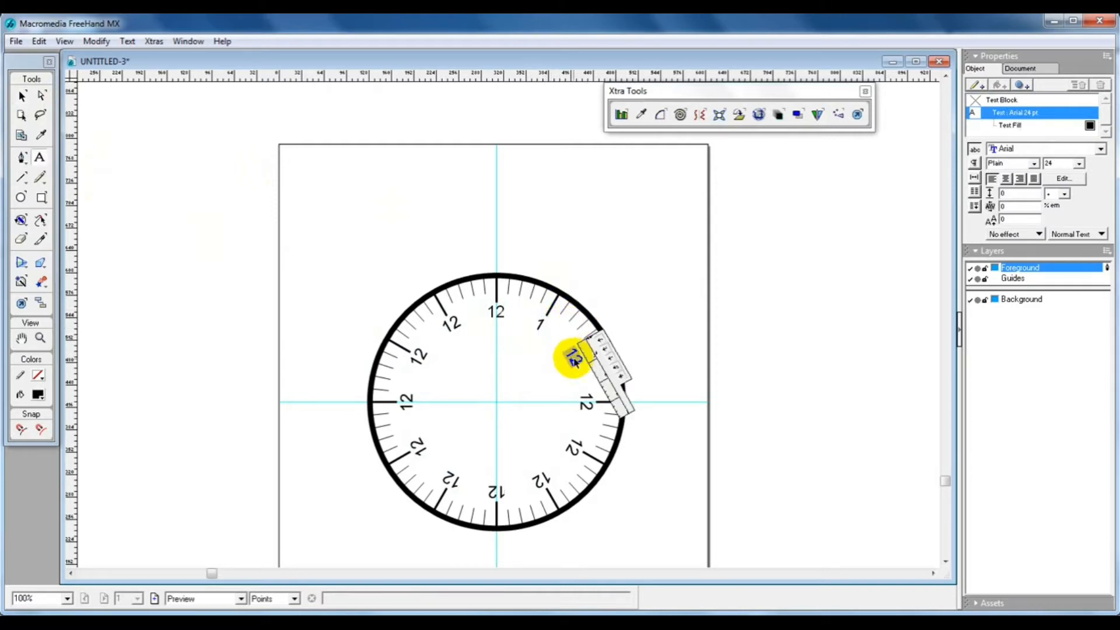
{"action": "type", "text": "2"}
{"action": "left_click", "coordinate": [642, 312]}
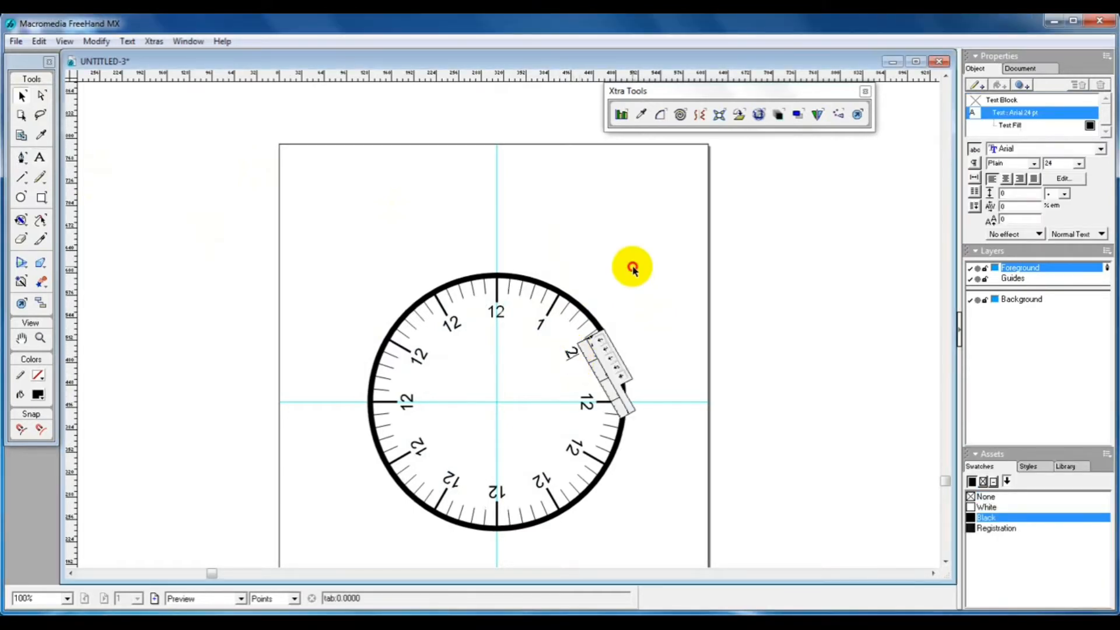
{"action": "left_click", "coordinate": [632, 268]}
{"action": "left_click", "coordinate": [575, 357]}
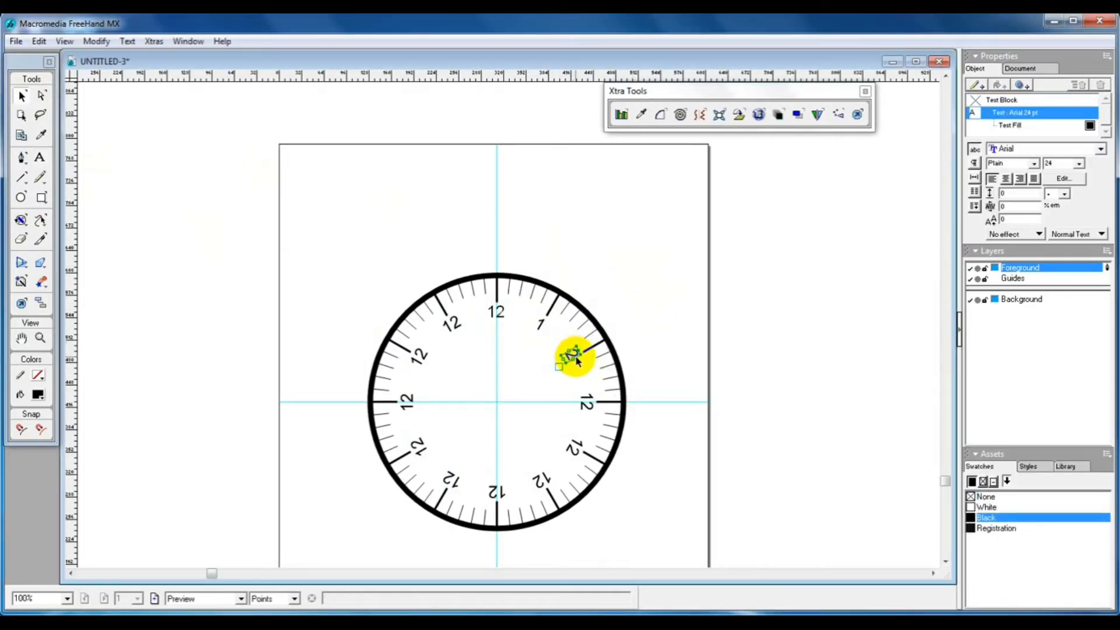
{"action": "double_click", "coordinate": [585, 401]}
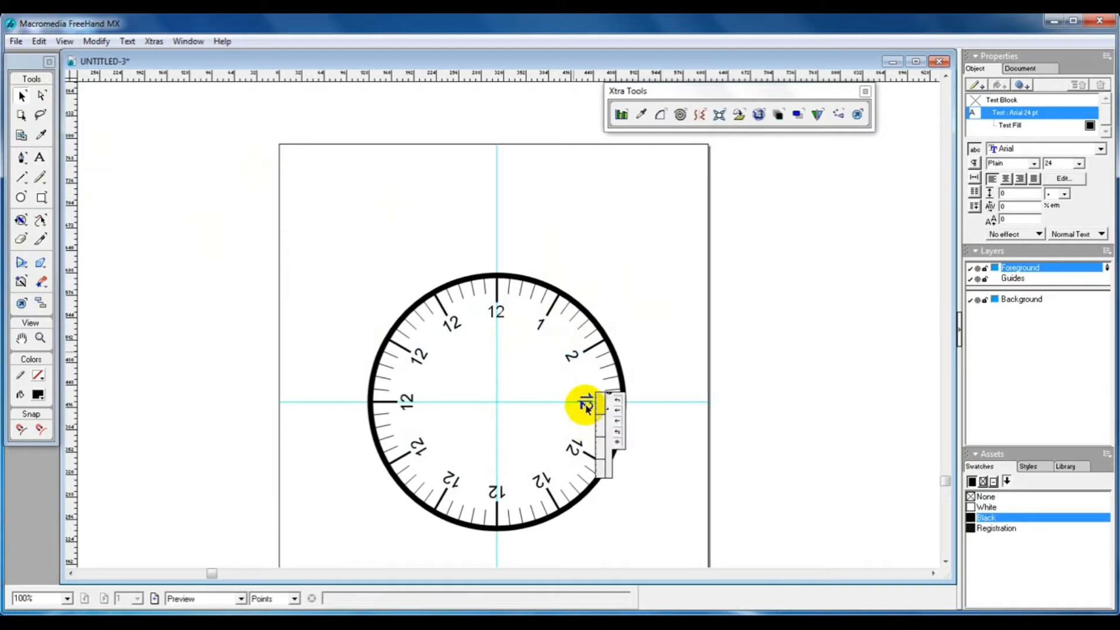
{"action": "type", "text": "3"}
{"action": "left_click", "coordinate": [687, 315]}
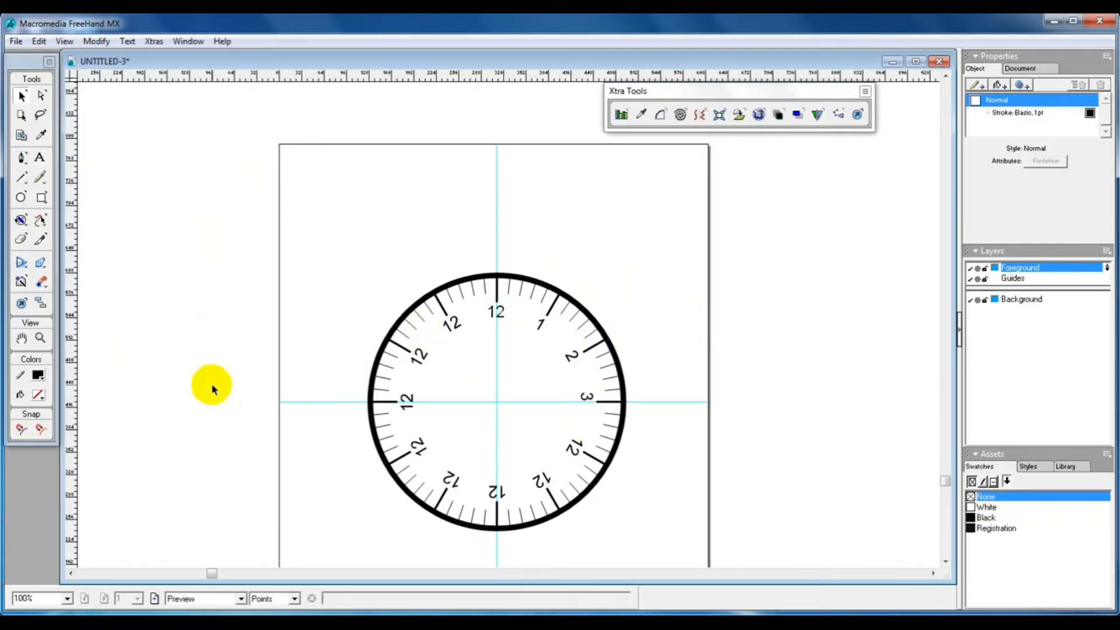
{"action": "key", "text": "ctrl+m"}
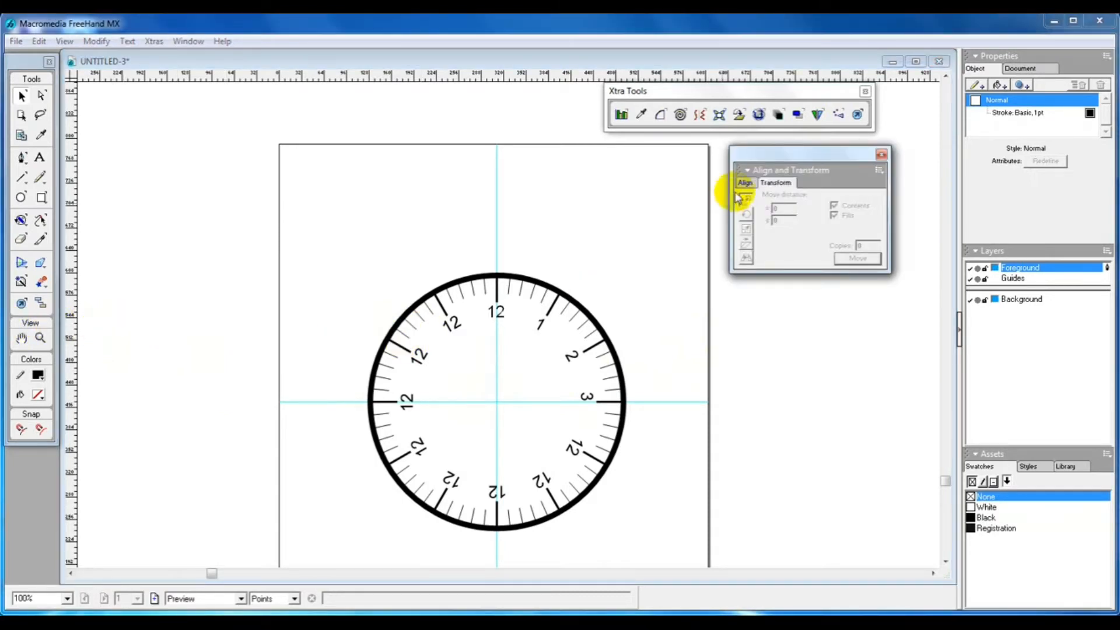
{"action": "left_click", "coordinate": [881, 154]}
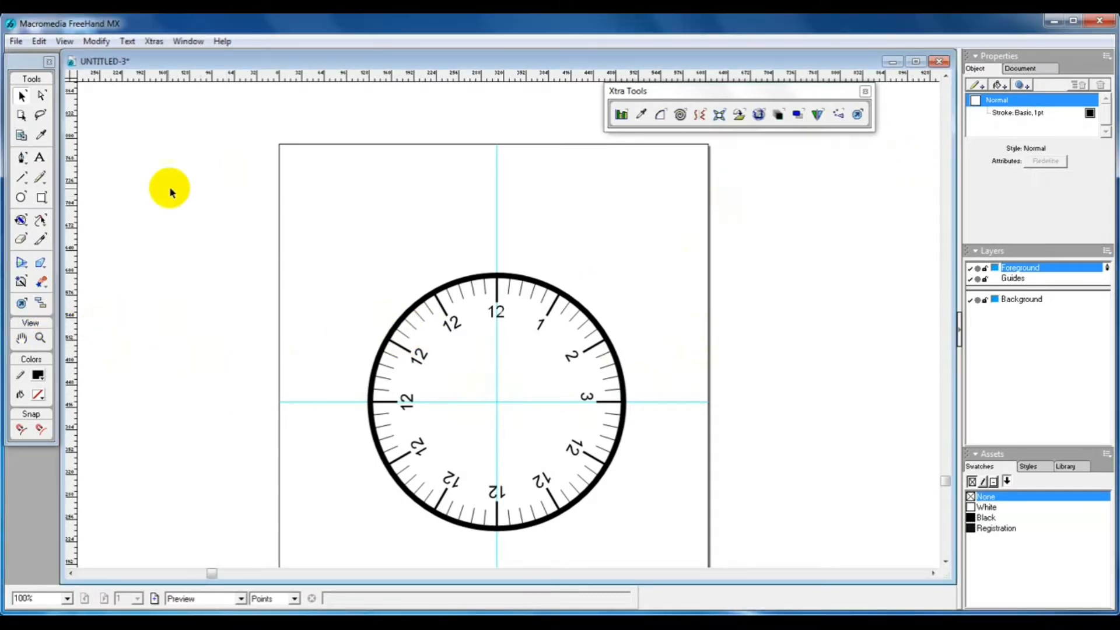
{"action": "left_click", "coordinate": [19, 222]}
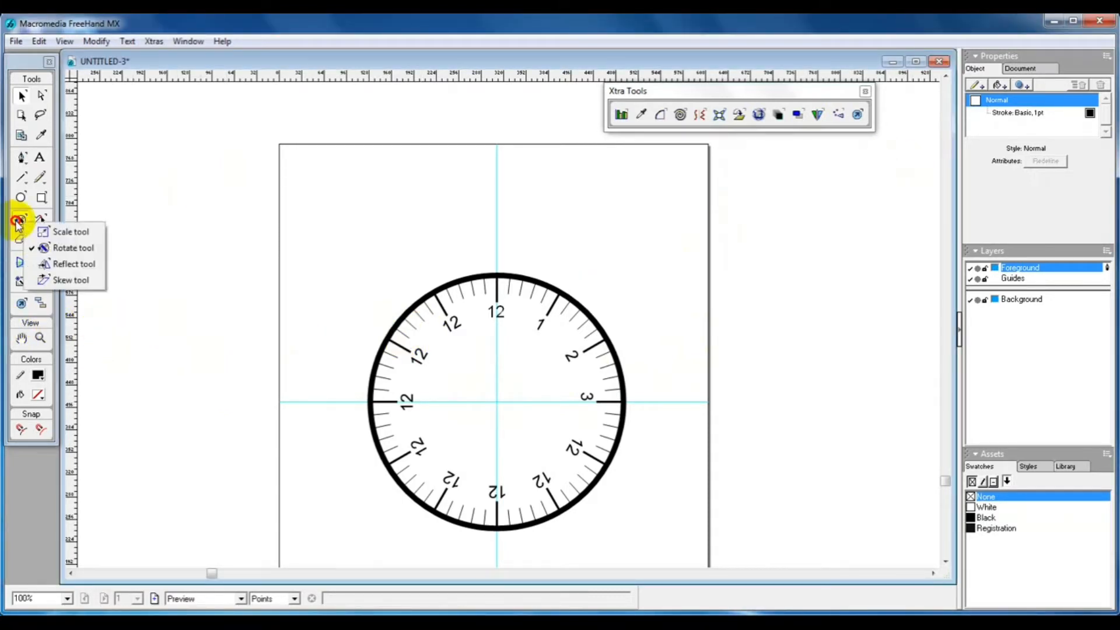
{"action": "left_click", "coordinate": [73, 248]}
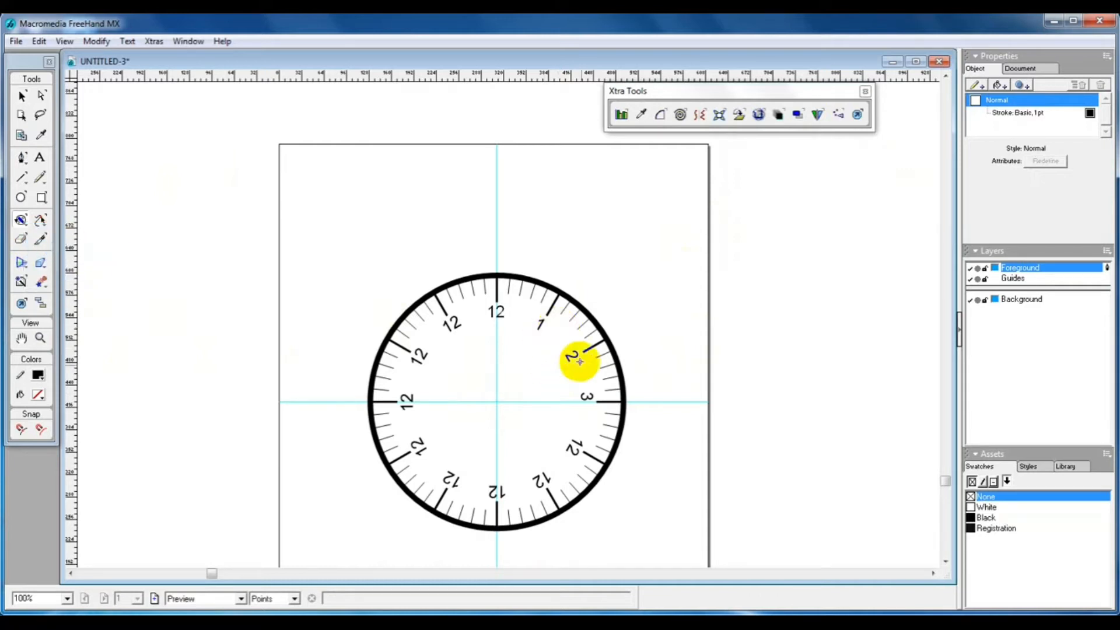
{"action": "left_click", "coordinate": [22, 96]}
{"action": "left_click", "coordinate": [578, 363]}
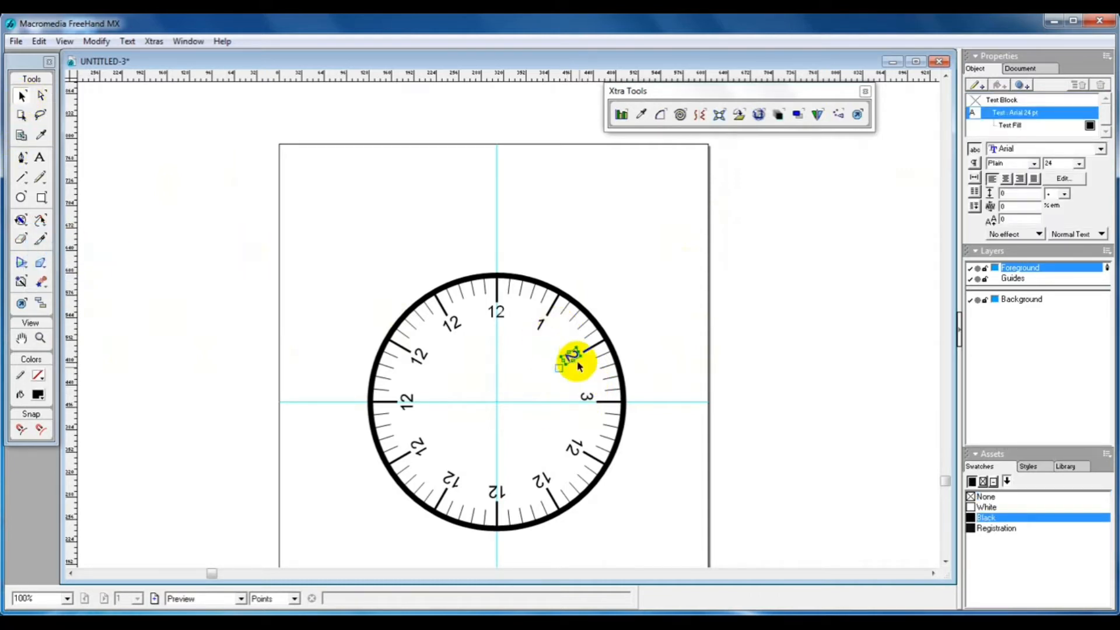
Rotate the number 3 on the clock face by 90 degrees so that it stands upright
{"action": "left_click", "coordinate": [574, 396]}
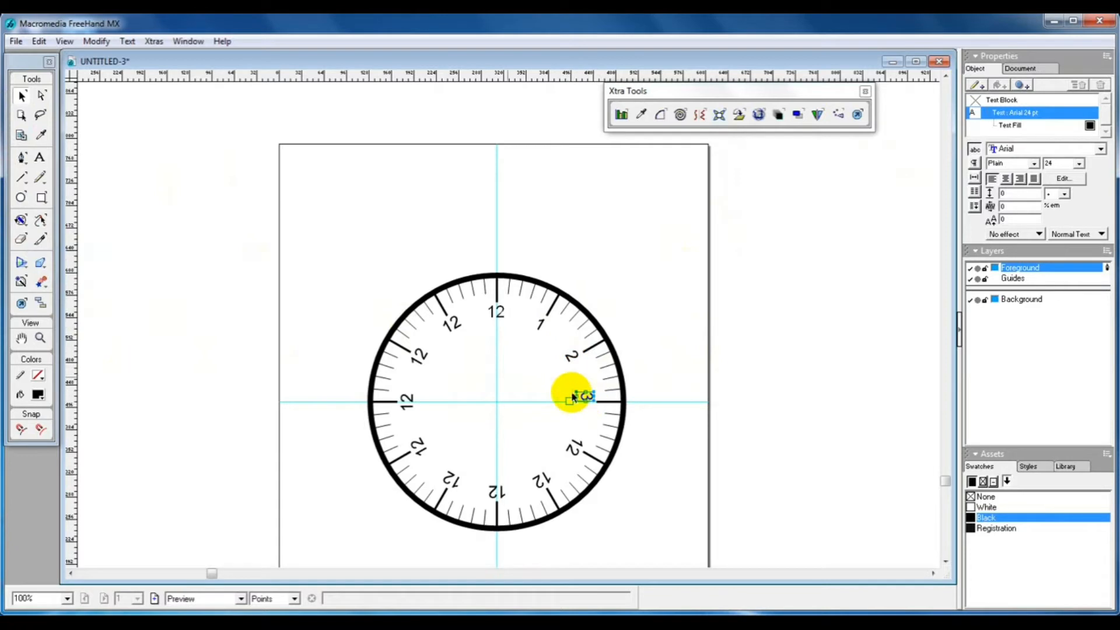
{"action": "double_click", "coordinate": [21, 220]}
{"action": "double_click", "coordinate": [785, 210]}
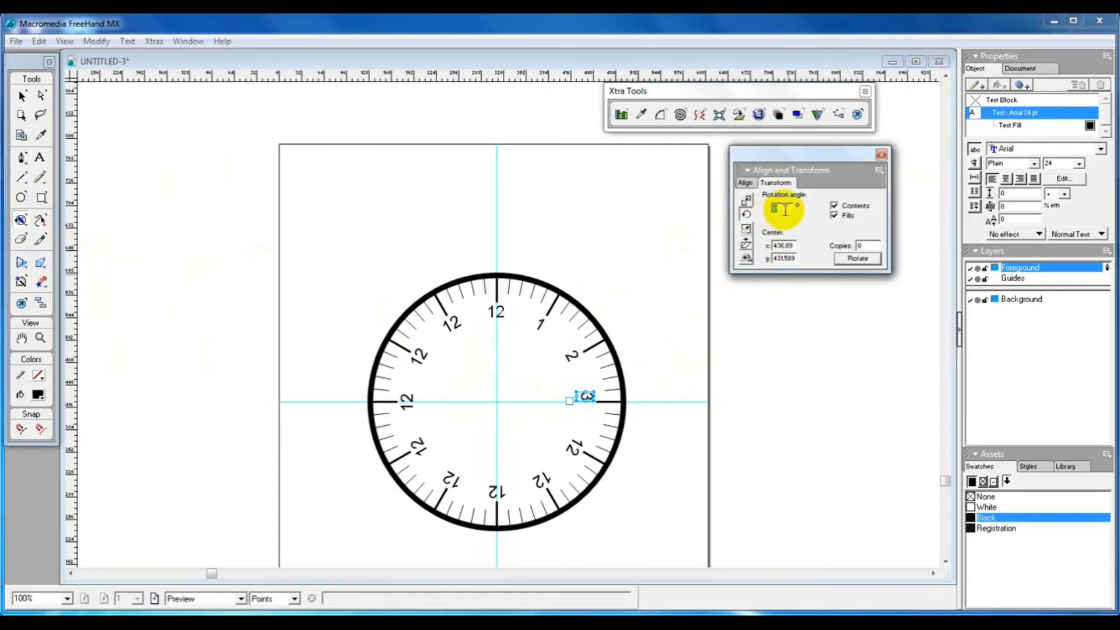
{"action": "type", "text": "90"}
{"action": "key", "text": "Return"}
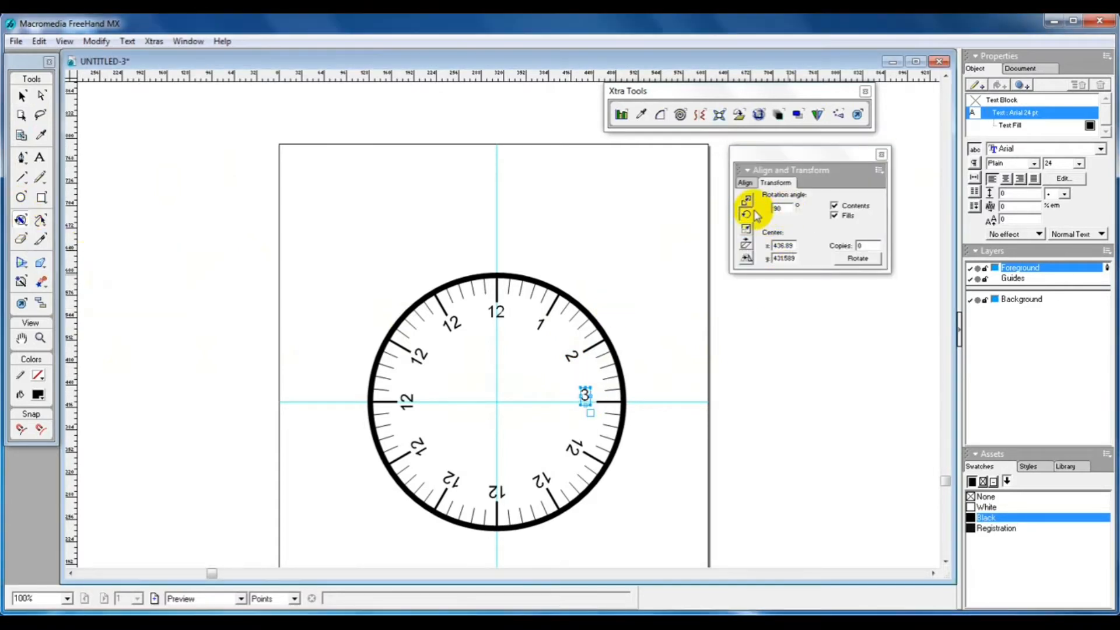
Nudge the number 3 down until it is centred on the horizontal guide beside the 3 o'clock hour mark
{"action": "key", "text": "Down"}
{"action": "key", "text": "Down"}
{"action": "key", "text": "Down"}
{"action": "key", "text": "Down"}
{"action": "key", "text": "Down"}
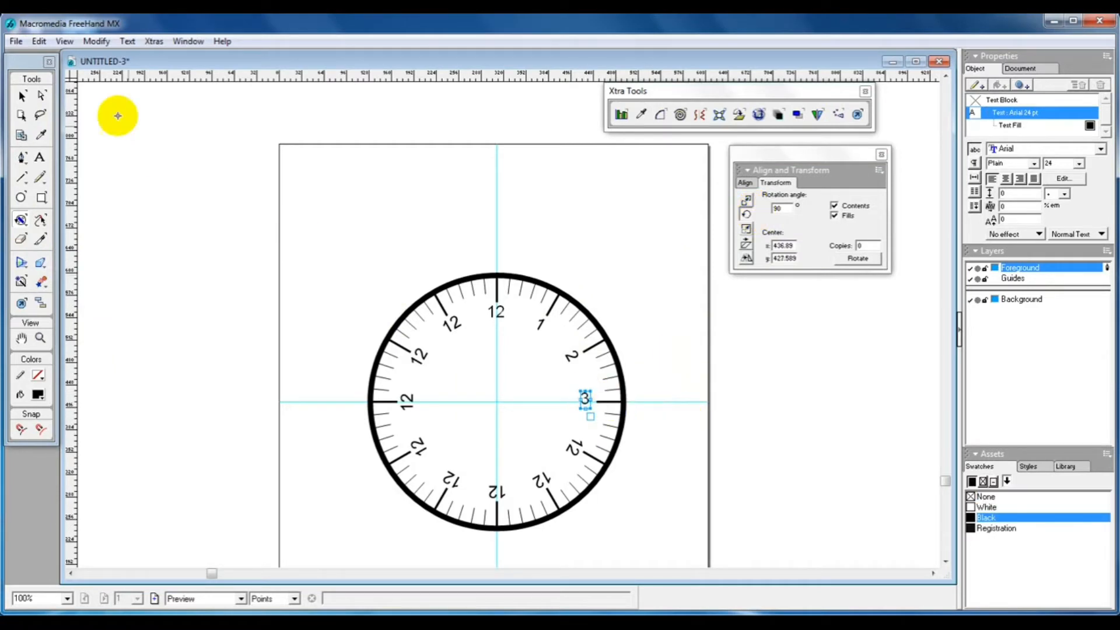
{"action": "key", "text": "Down"}
{"action": "key", "text": "Down"}
{"action": "key", "text": "Down"}
{"action": "key", "text": "Down"}
{"action": "key", "text": "Down"}
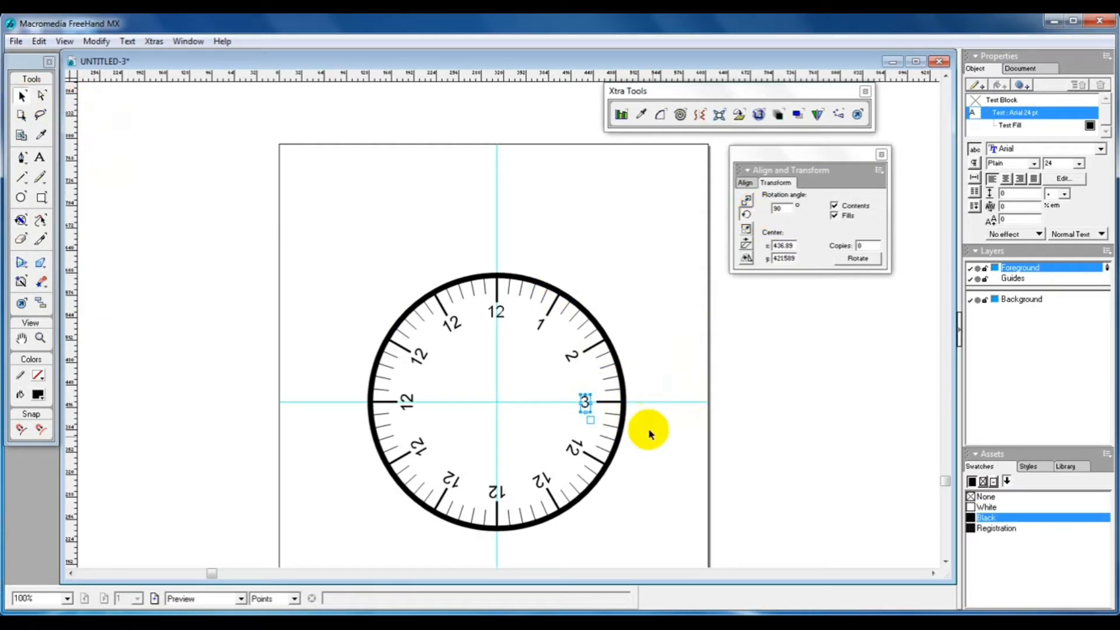
Rotate the numbers at the 4 o'clock and 5 o'clock hour marks by 180 degrees each
{"action": "left_click", "coordinate": [574, 447]}
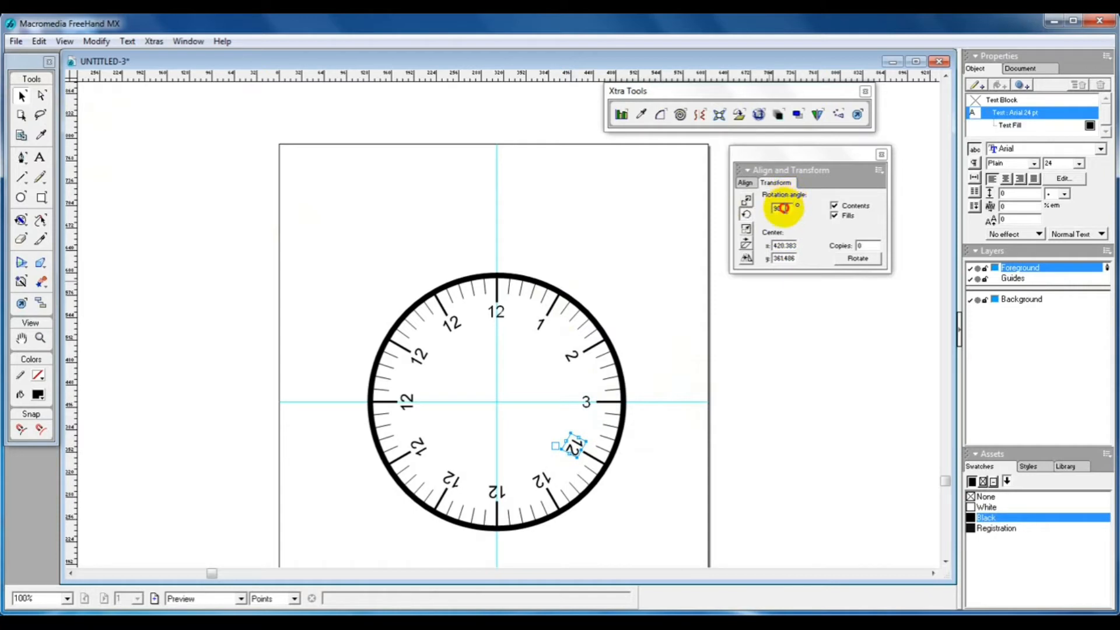
{"action": "key", "text": "Return"}
{"action": "left_click", "coordinate": [782, 209]}
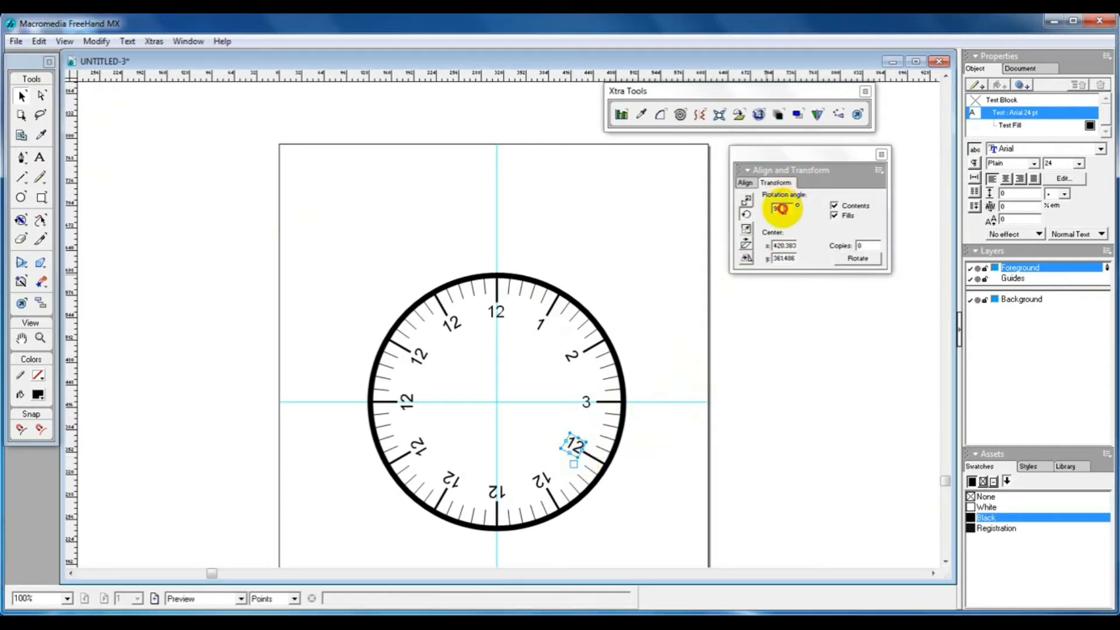
{"action": "key", "text": "Return"}
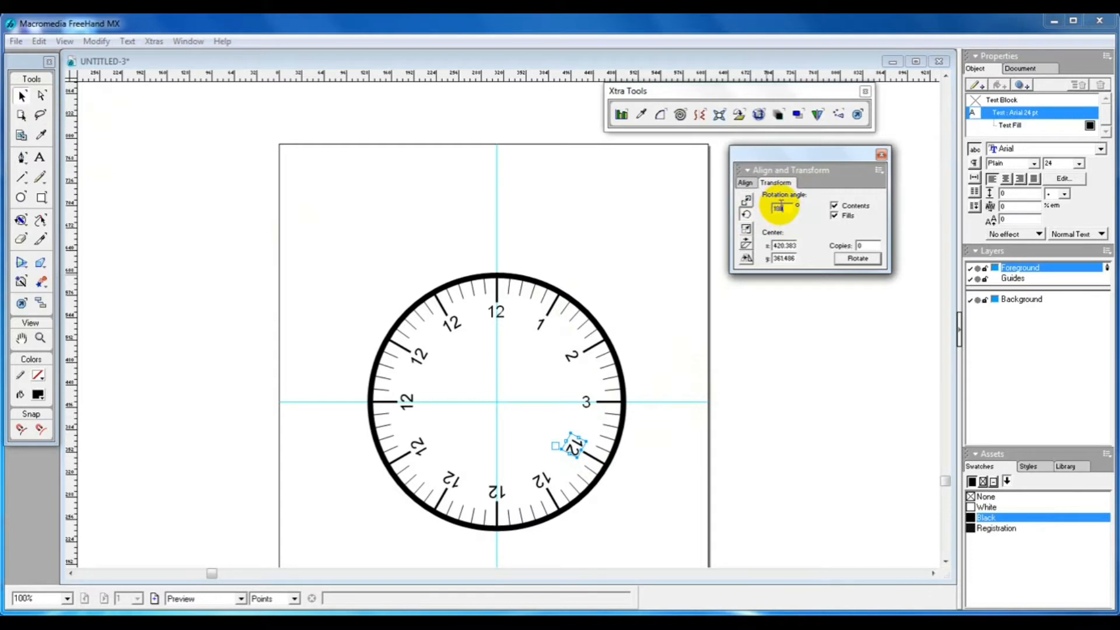
{"action": "key", "text": "Return"}
{"action": "left_click", "coordinate": [542, 477]}
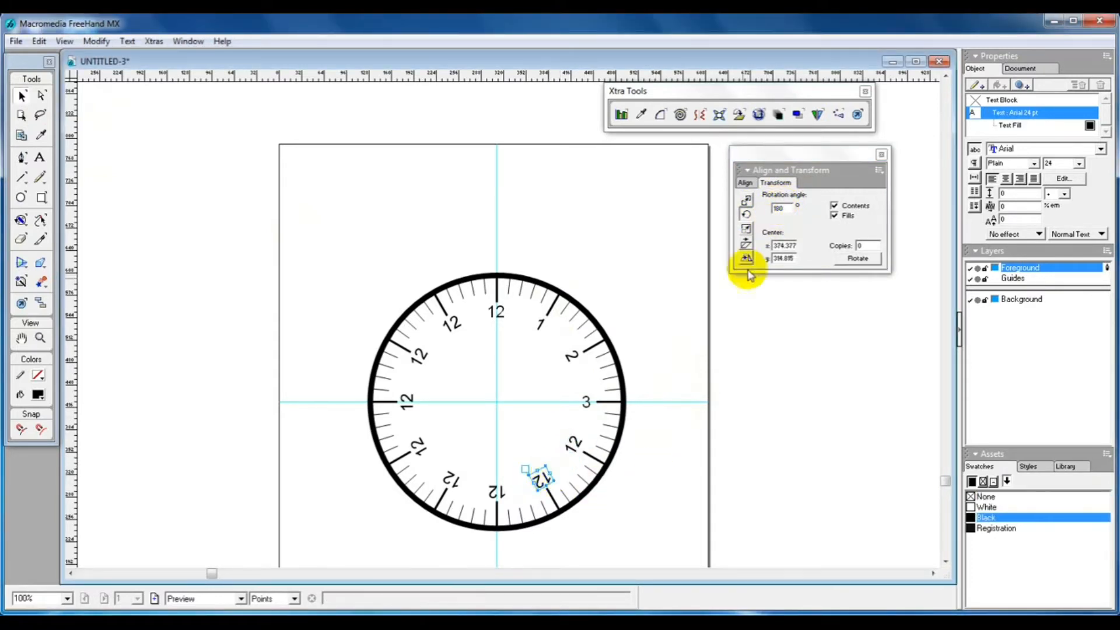
{"action": "left_click", "coordinate": [781, 208]}
{"action": "key", "text": "Return"}
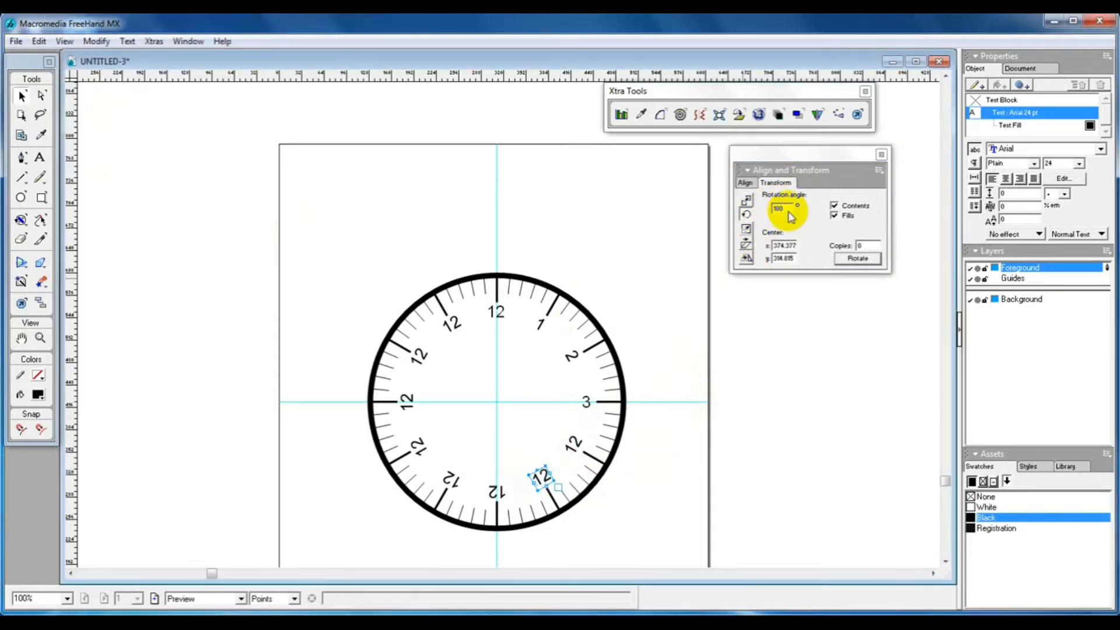
Replace the number at the 4 o'clock hour mark with 4 and nudge it up into line with the mark
{"action": "double_click", "coordinate": [578, 446]}
{"action": "type", "text": "4"}
{"action": "left_click", "coordinate": [628, 470]}
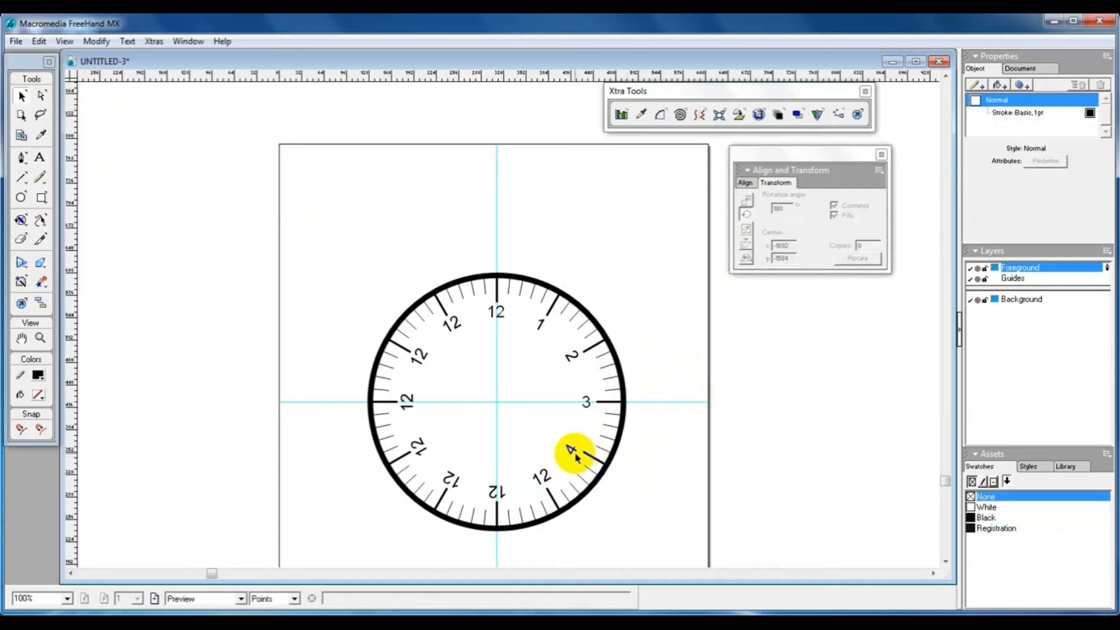
{"action": "left_click", "coordinate": [570, 450]}
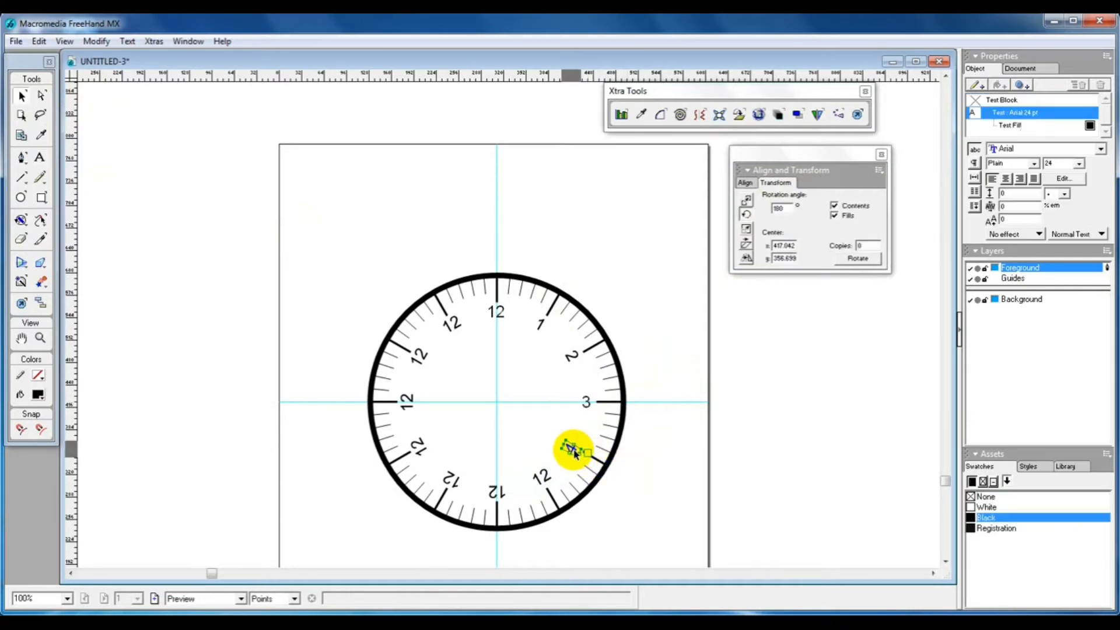
Replace the number at the 5 o'clock hour mark with 5 and nudge it right into line with the mark
{"action": "double_click", "coordinate": [539, 474]}
{"action": "type", "text": "5"}
{"action": "left_click", "coordinate": [639, 497]}
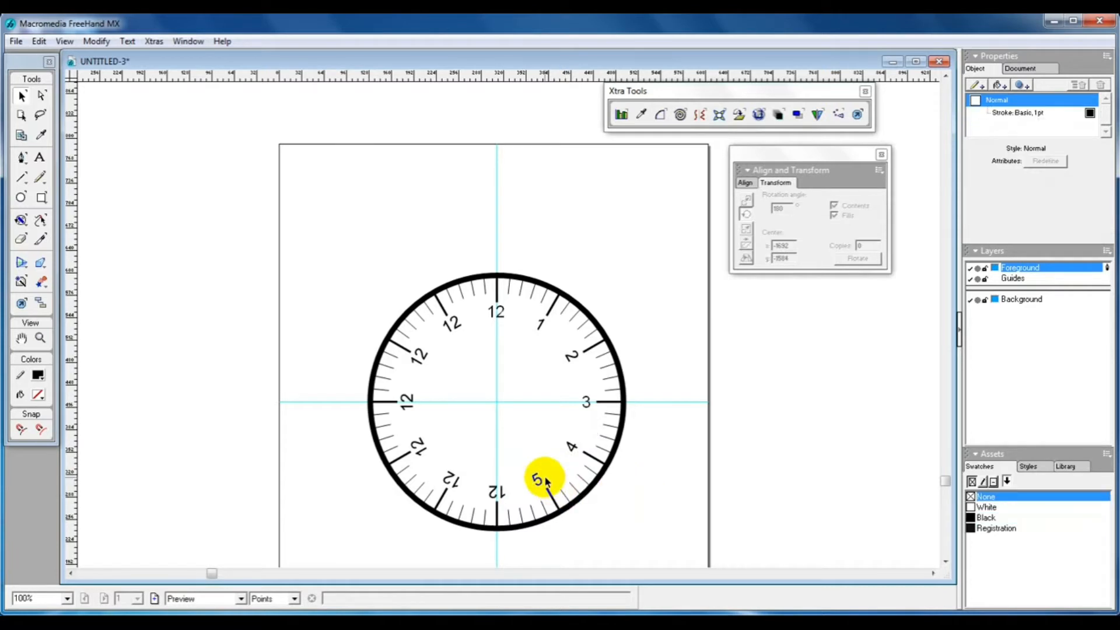
{"action": "left_click", "coordinate": [540, 475]}
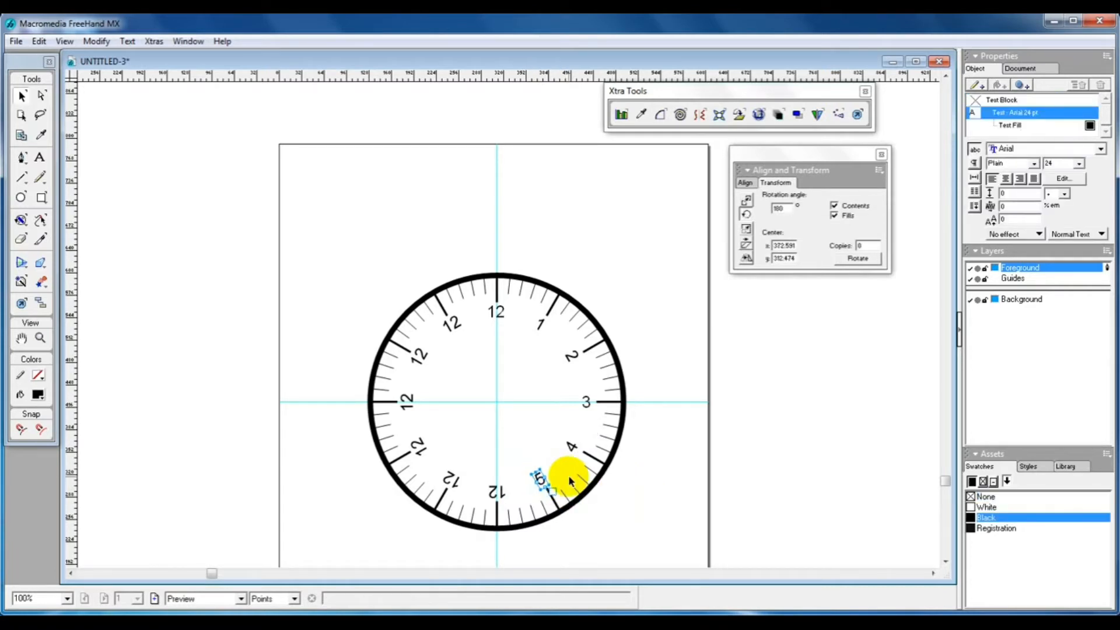
{"action": "left_click", "coordinate": [551, 499]}
Rotate the number at the 6 o'clock hour mark by 180 degrees and replace it with 6
{"action": "left_click", "coordinate": [497, 491]}
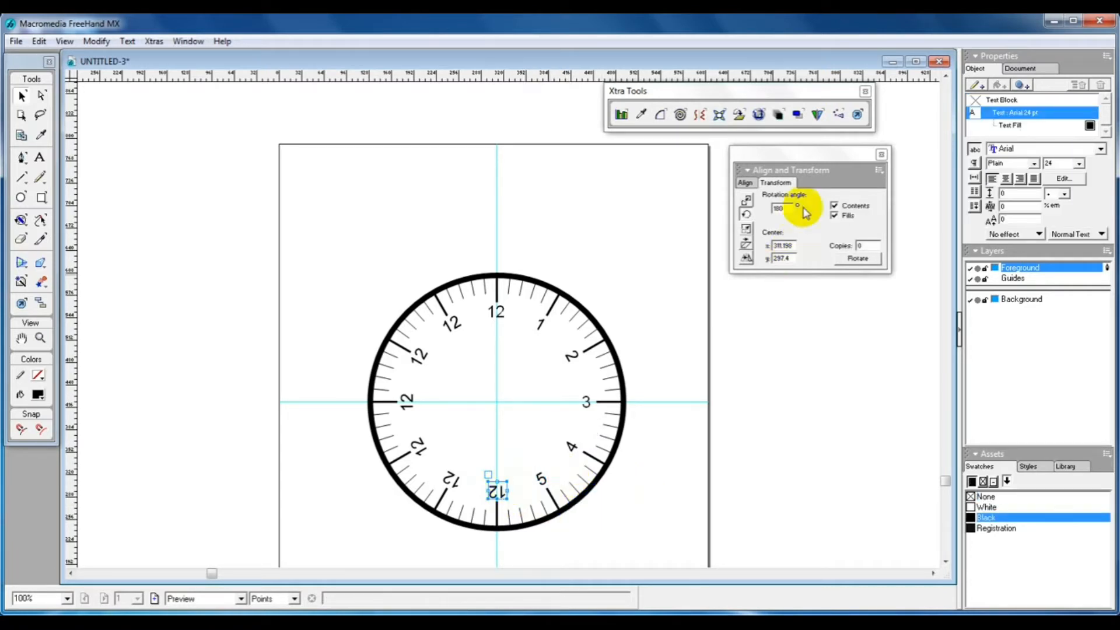
{"action": "key", "text": "Return"}
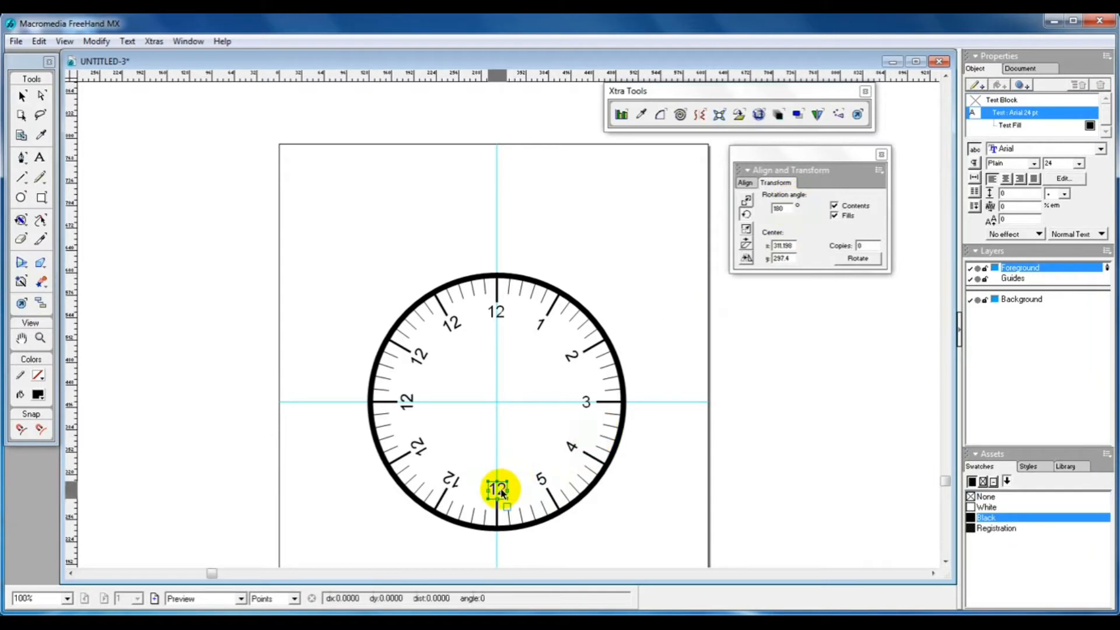
{"action": "double_click", "coordinate": [498, 489]}
{"action": "type", "text": "6"}
{"action": "left_click", "coordinate": [619, 511]}
Nudge the number 6 right until it is centred on the vertical guide above the 6 o'clock hour mark
{"action": "left_click", "coordinate": [495, 493]}
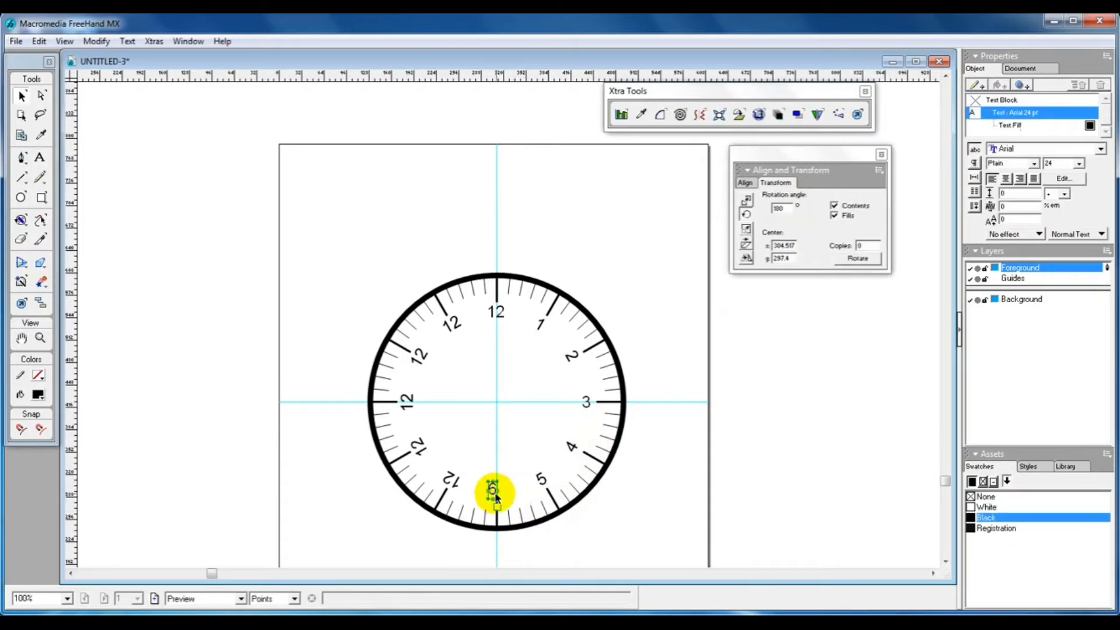
{"action": "key", "text": "Right"}
{"action": "key", "text": "Right"}
{"action": "left_click", "coordinate": [585, 524]}
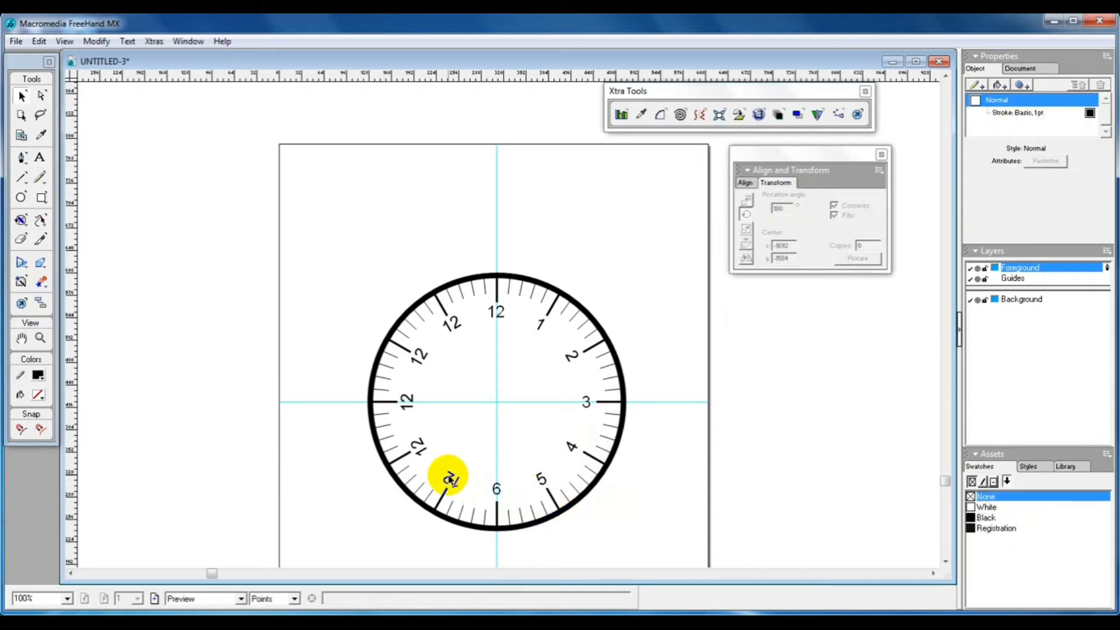
Replace the number at the 7 o'clock hour mark with 7 rotated by 180 degrees, and shift it left into line with the mark
{"action": "double_click", "coordinate": [450, 476]}
{"action": "left_click", "coordinate": [626, 532]}
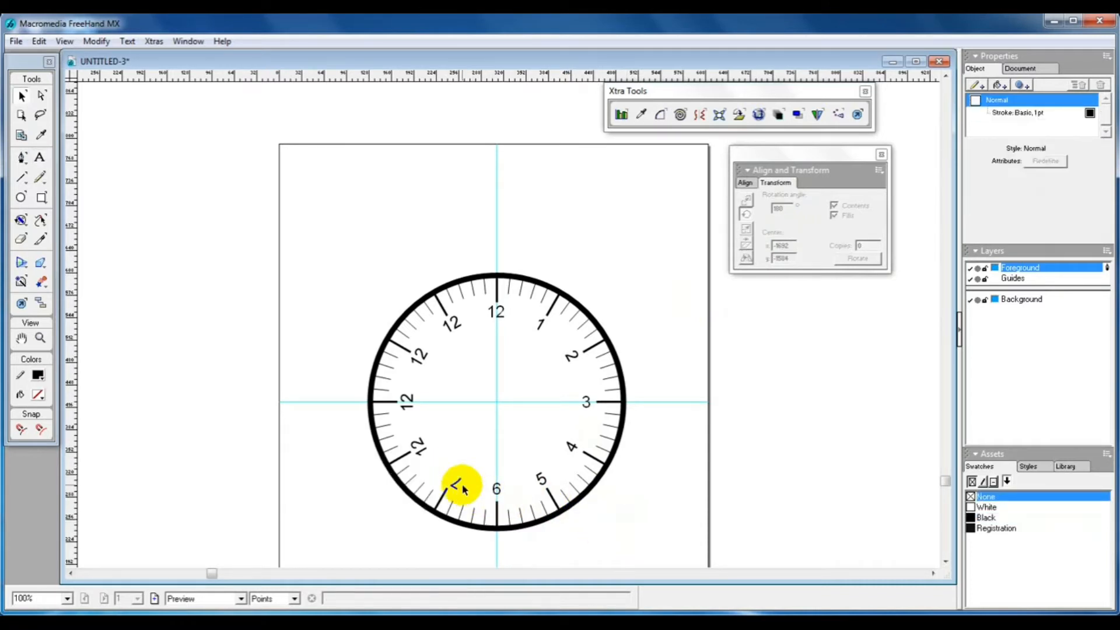
{"action": "left_click", "coordinate": [457, 483]}
{"action": "left_click", "coordinate": [782, 208]}
{"action": "key", "text": "Return"}
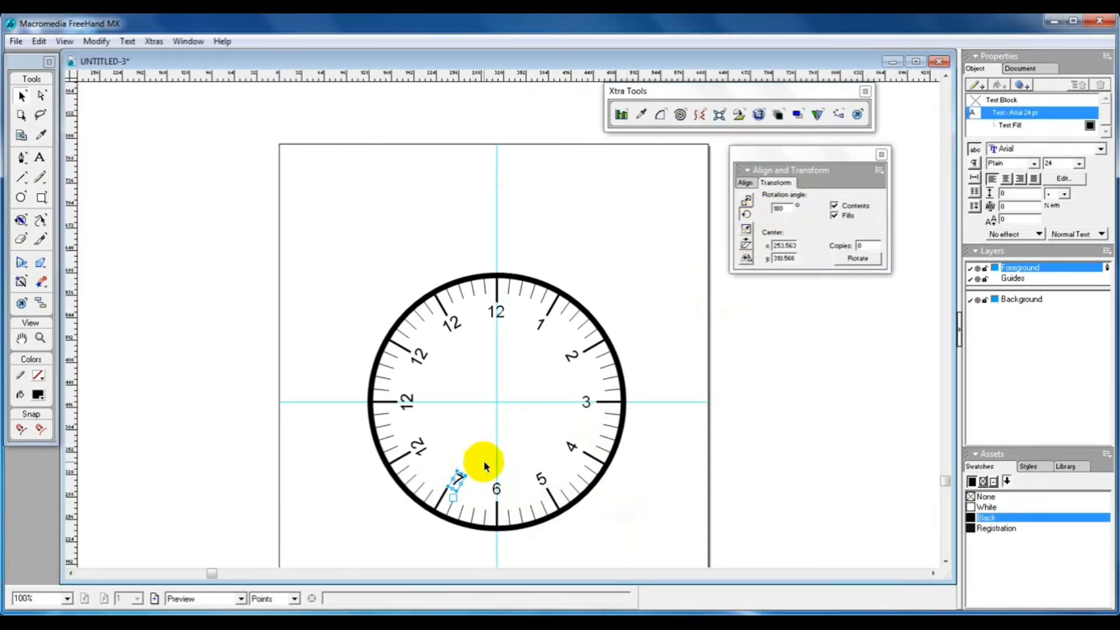
{"action": "left_click_drag", "start_coordinate": [464, 481], "coordinate": [463, 481]}
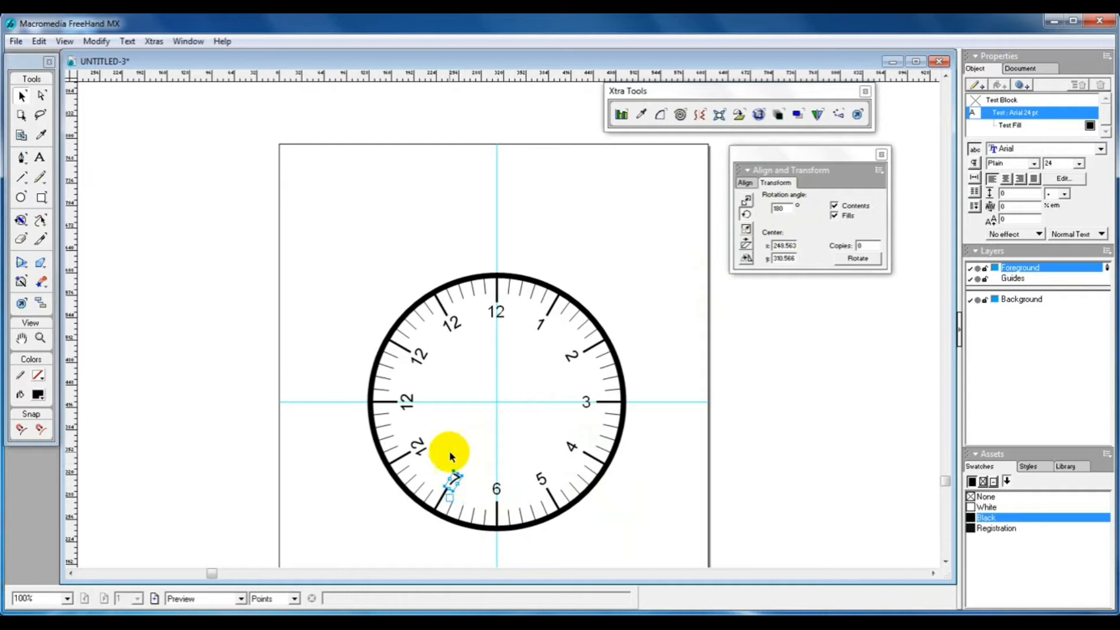
Rotate the number at the 8 o'clock hour mark by 180 degrees
{"action": "left_click", "coordinate": [418, 445]}
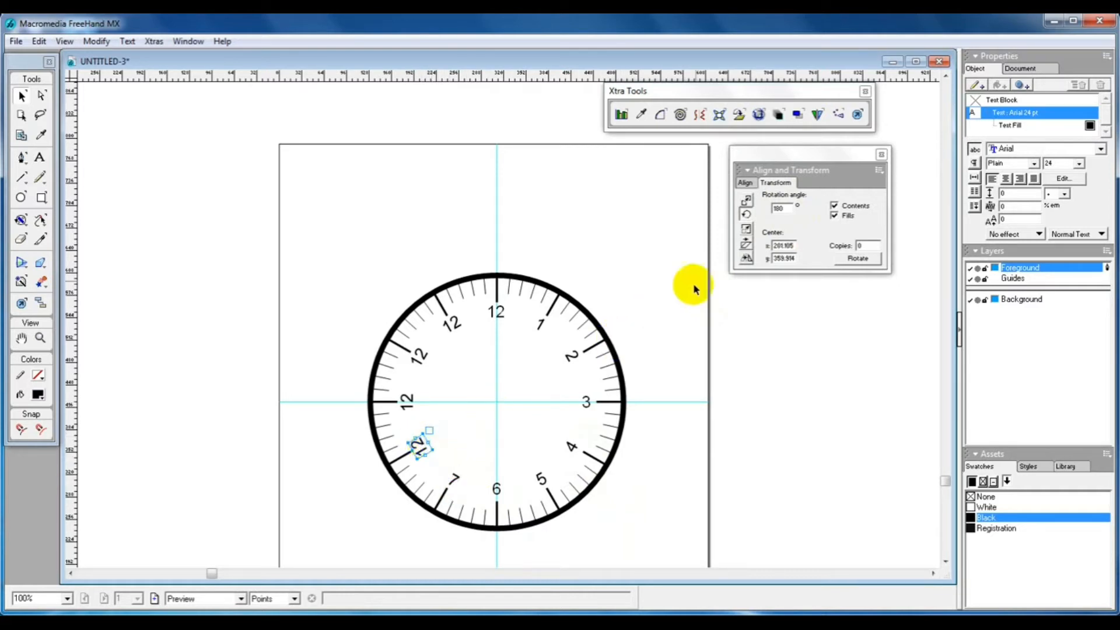
{"action": "left_click", "coordinate": [780, 208]}
{"action": "key", "text": "Return"}
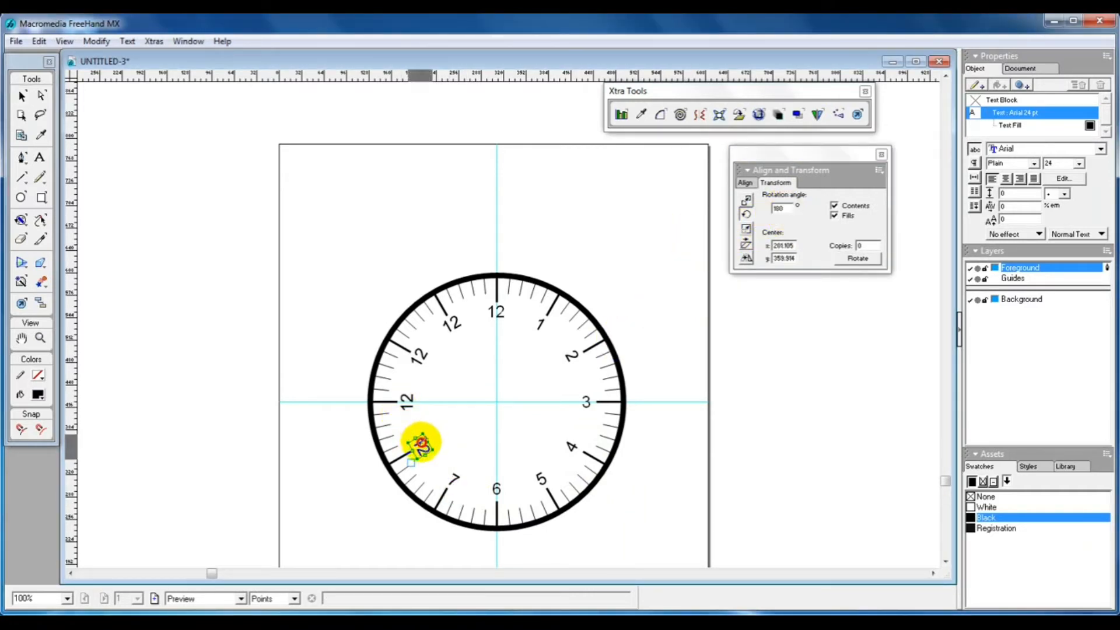
Replace the number at the 8 o'clock hour mark with 8 and nudge it down into line with the mark
{"action": "double_click", "coordinate": [422, 445]}
{"action": "type", "text": "8"}
{"action": "left_click", "coordinate": [619, 527]}
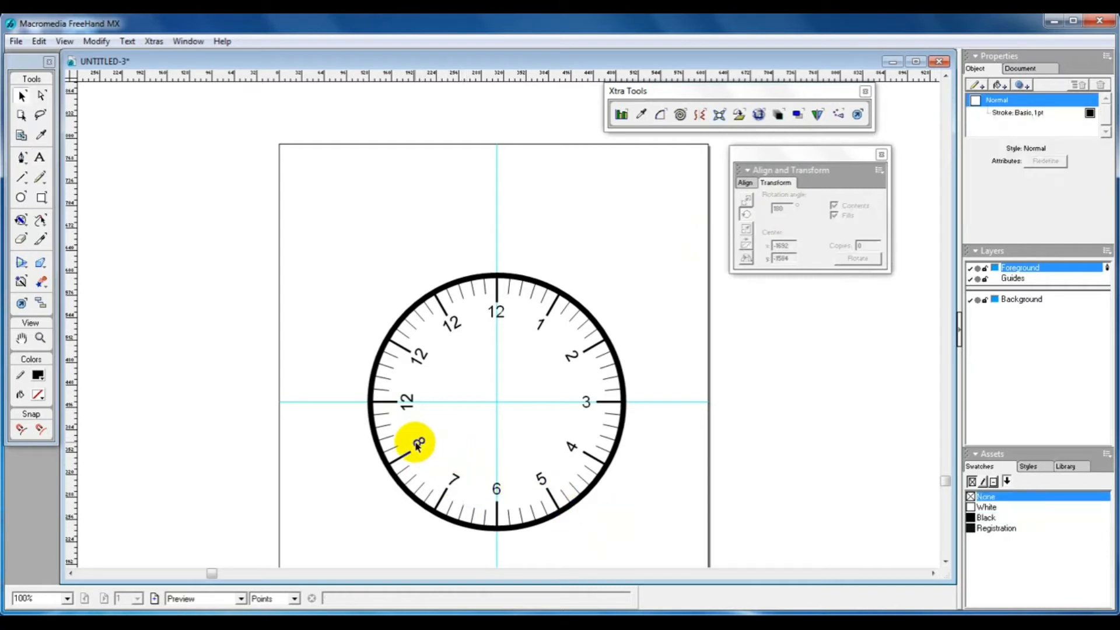
{"action": "left_click", "coordinate": [429, 445]}
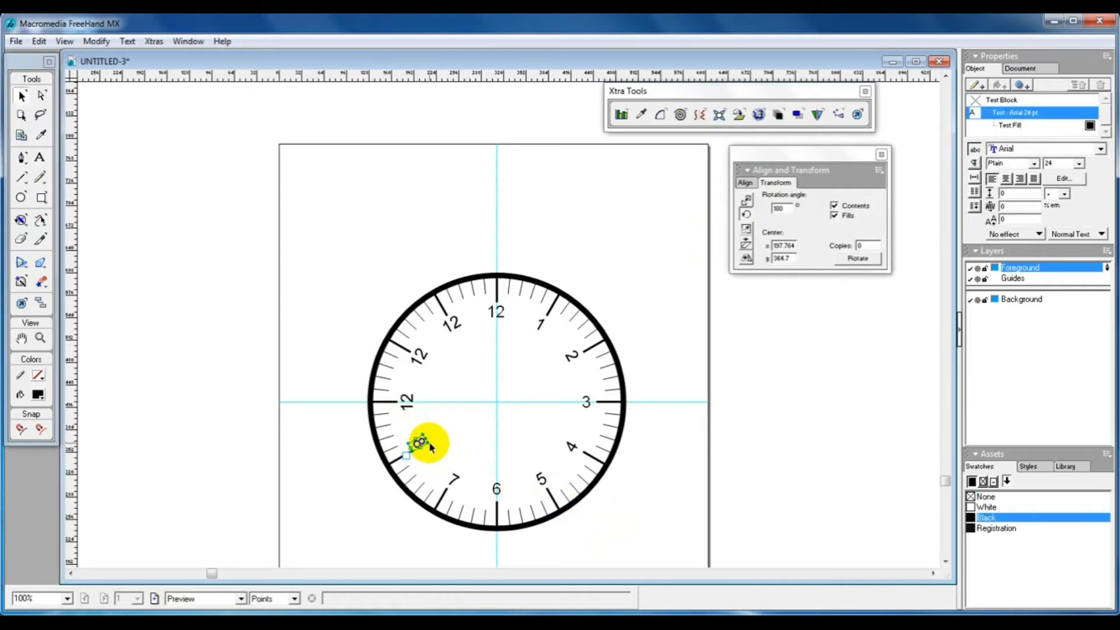
Replace the number at the 9 o'clock hour mark with 9
{"action": "left_click", "coordinate": [407, 400]}
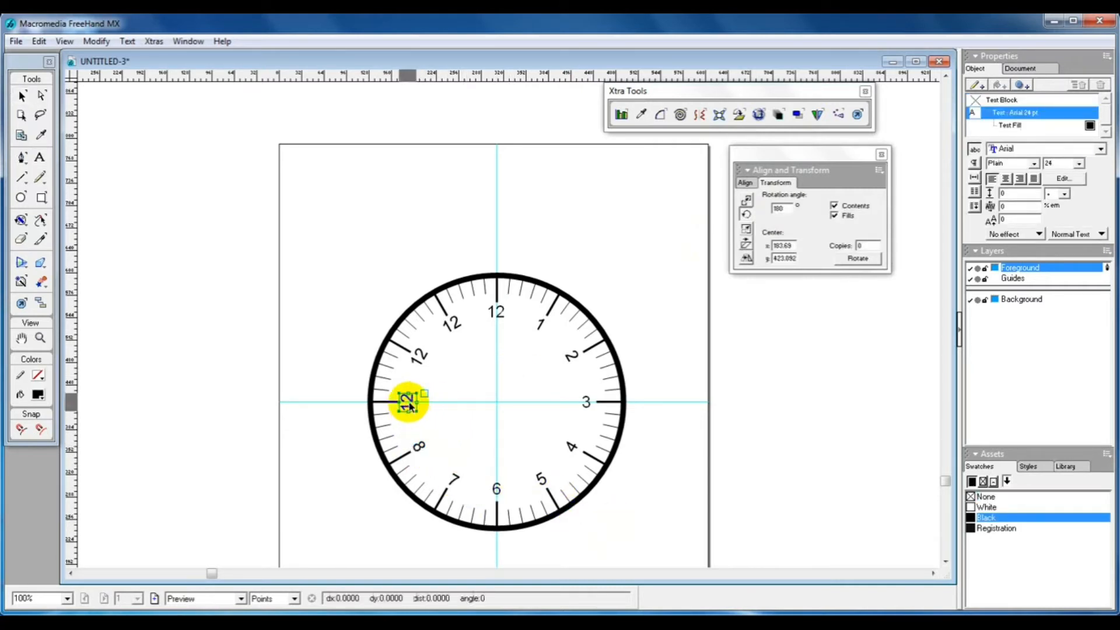
{"action": "double_click", "coordinate": [408, 401]}
{"action": "type", "text": "9"}
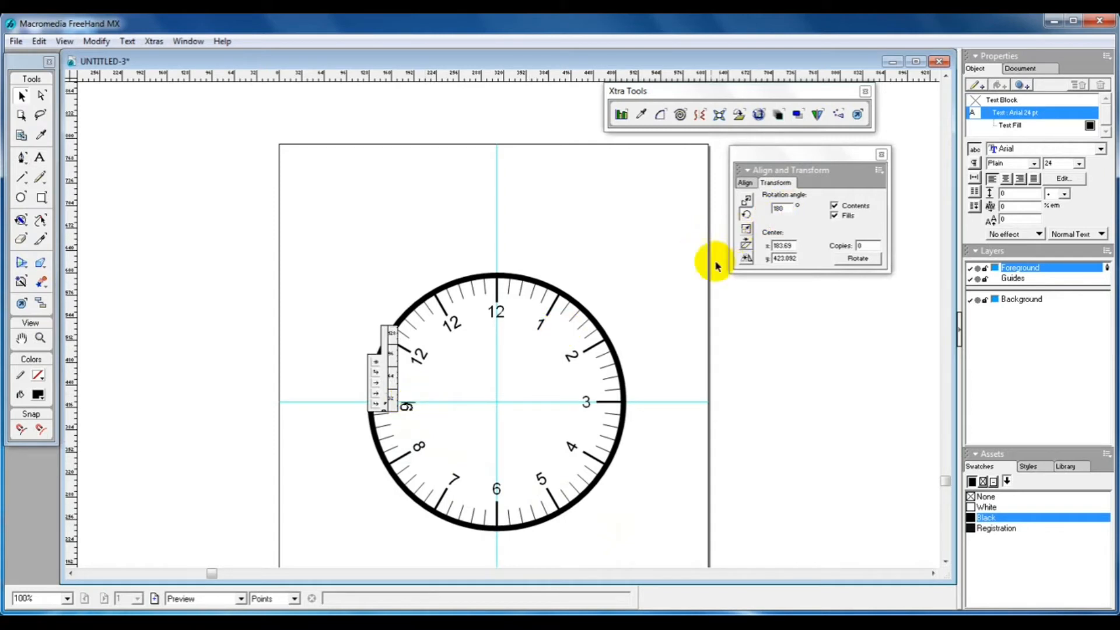
{"action": "left_click", "coordinate": [651, 457]}
Rotate the number 9 by 180 degrees and by a further 90 degrees so that it stands upright
{"action": "left_click", "coordinate": [407, 407]}
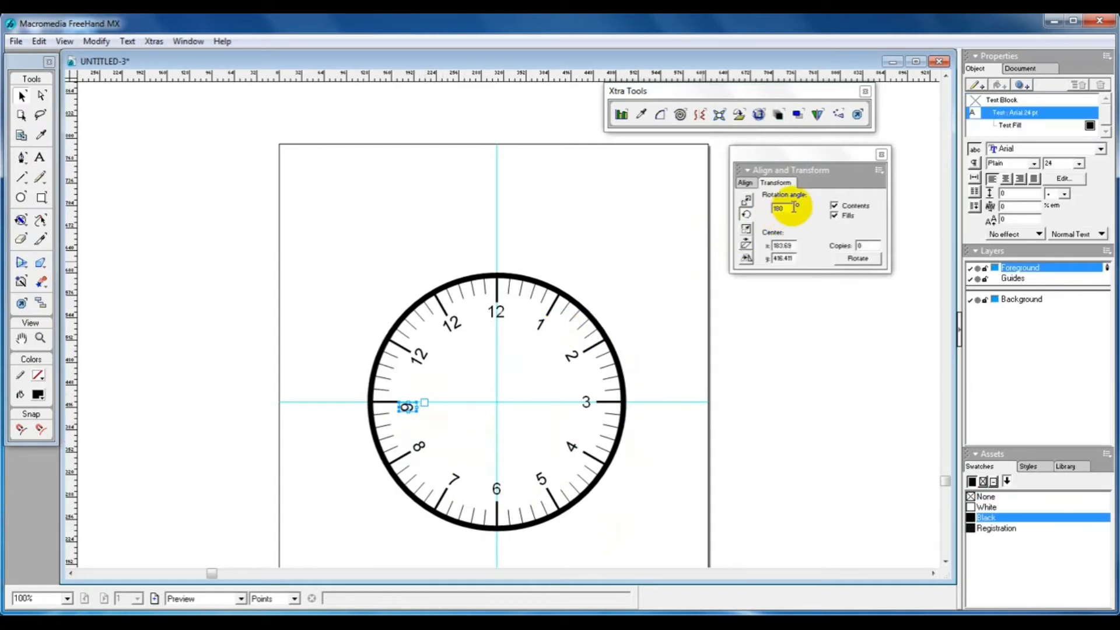
{"action": "left_click", "coordinate": [789, 208]}
{"action": "key", "text": "Return"}
{"action": "left_click_drag", "start_coordinate": [793, 209], "coordinate": [760, 206]}
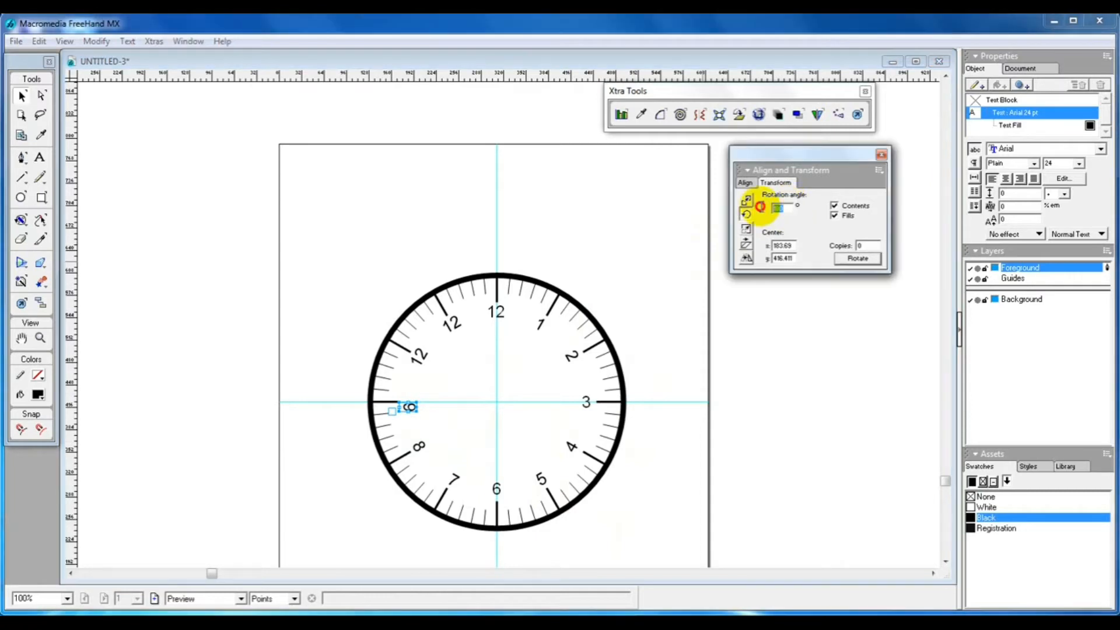
{"action": "type", "text": "90"}
{"action": "key", "text": "Return"}
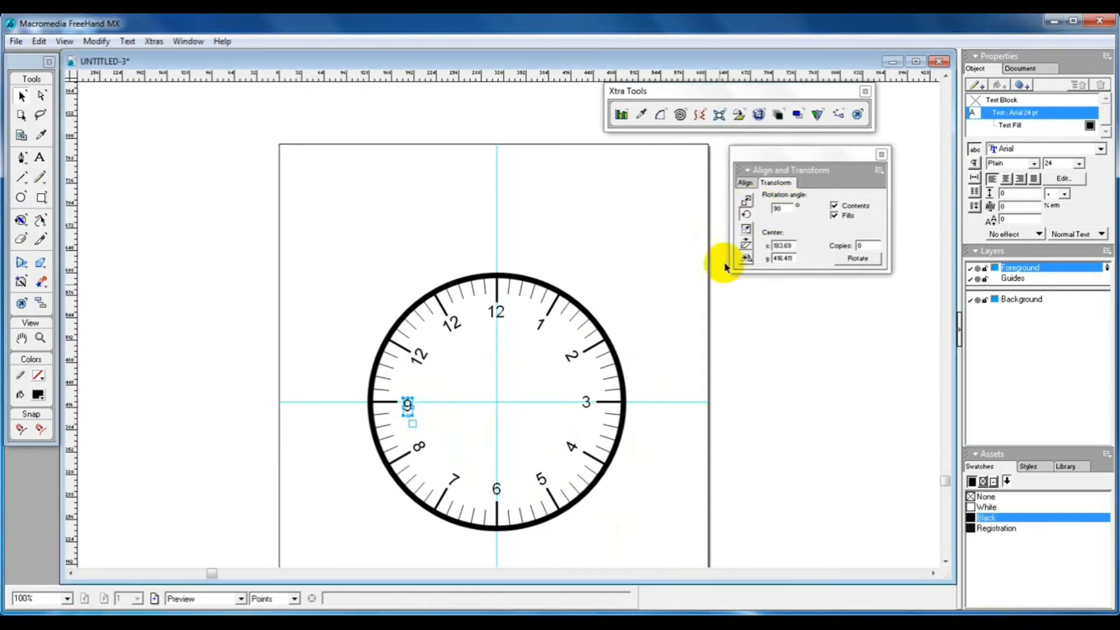
Nudge the number 9 up towards the horizontal guide beside the 9 o'clock hour mark and deselect it
{"action": "left_click", "coordinate": [663, 481]}
{"action": "left_click", "coordinate": [407, 404]}
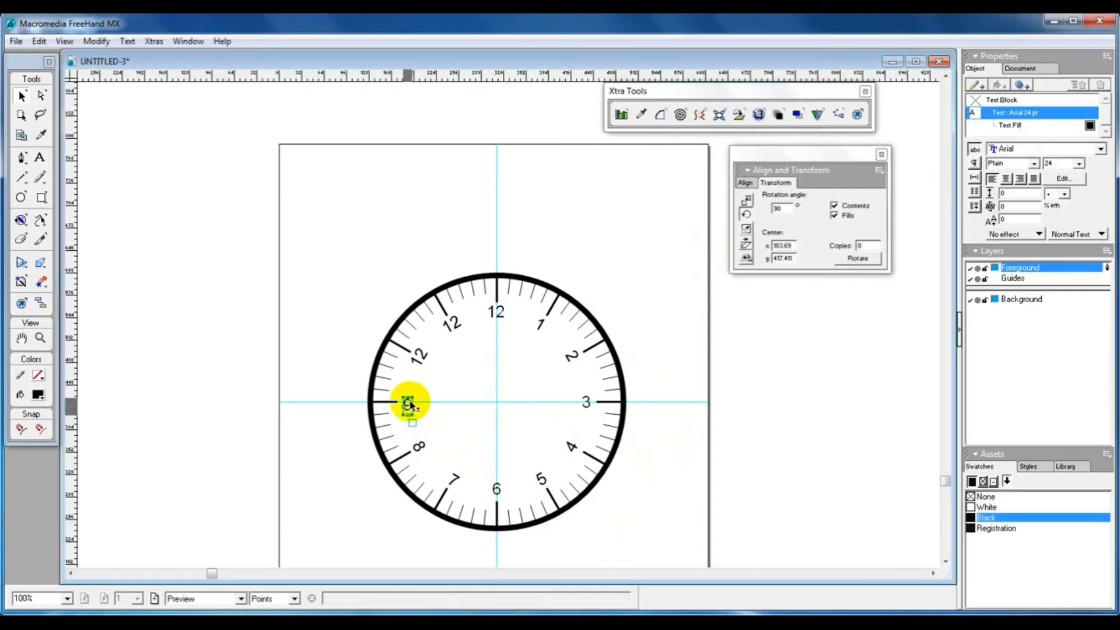
{"action": "left_click", "coordinate": [307, 329]}
{"action": "left_click", "coordinate": [416, 360]}
{"action": "double_click", "coordinate": [417, 352]}
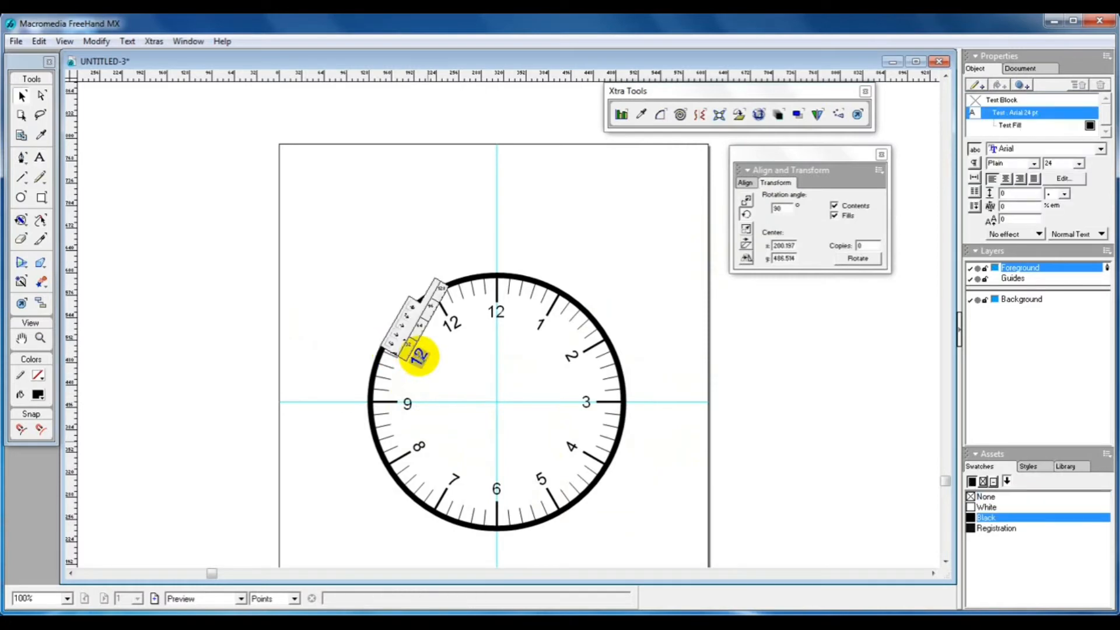
{"action": "type", "text": "11"}
{"action": "left_click", "coordinate": [668, 511]}
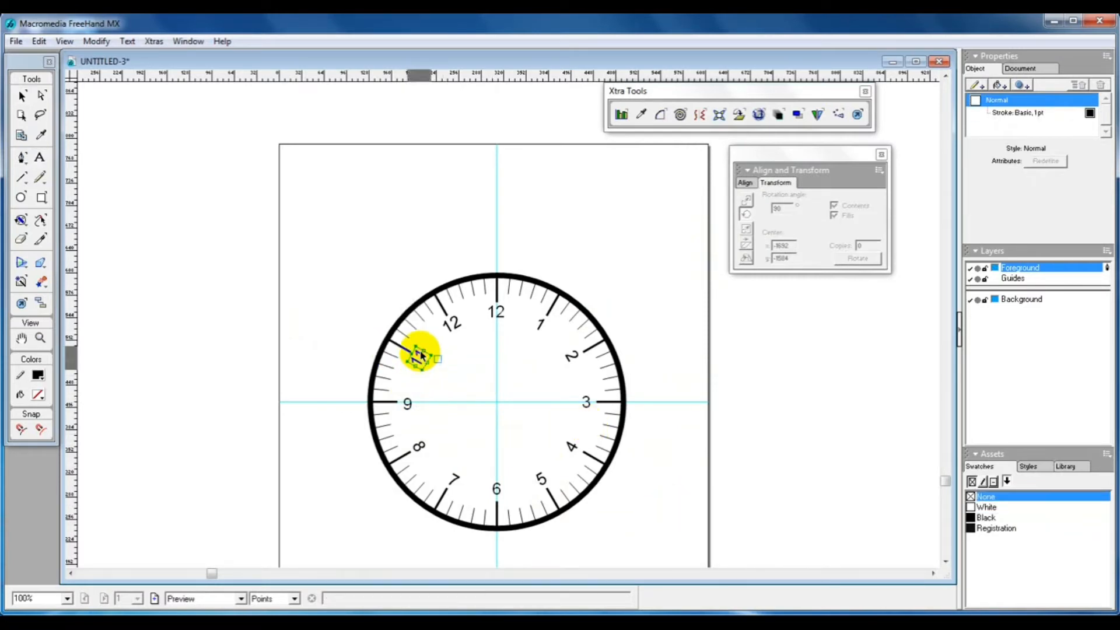
Replace the number at the 10 o'clock hour mark with 10
{"action": "left_click", "coordinate": [418, 354]}
{"action": "left_click", "coordinate": [418, 355]}
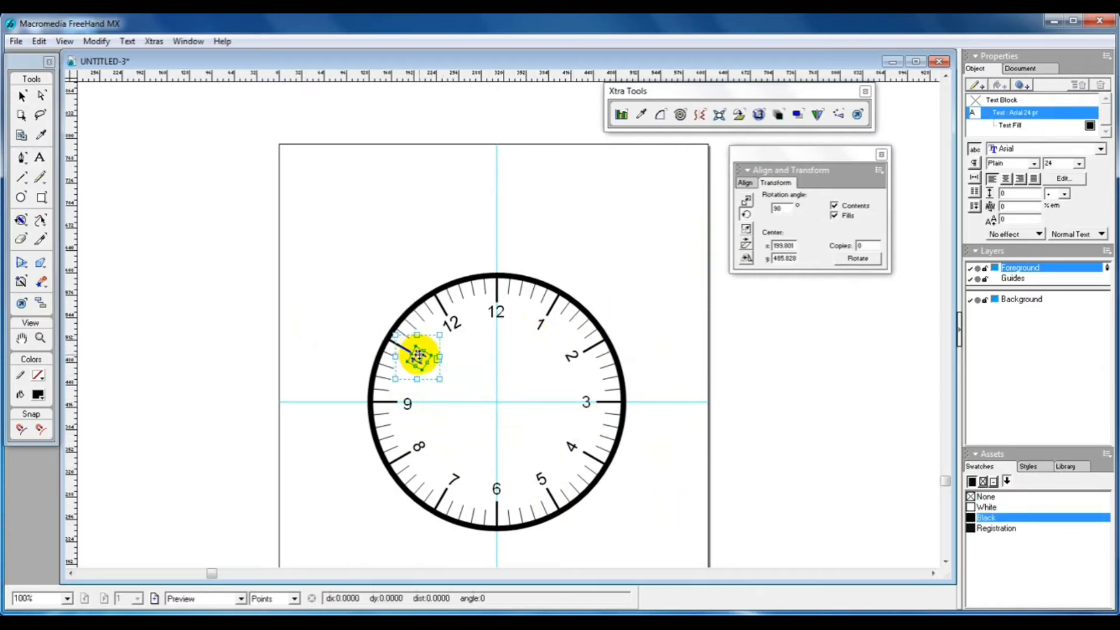
{"action": "double_click", "coordinate": [418, 354]}
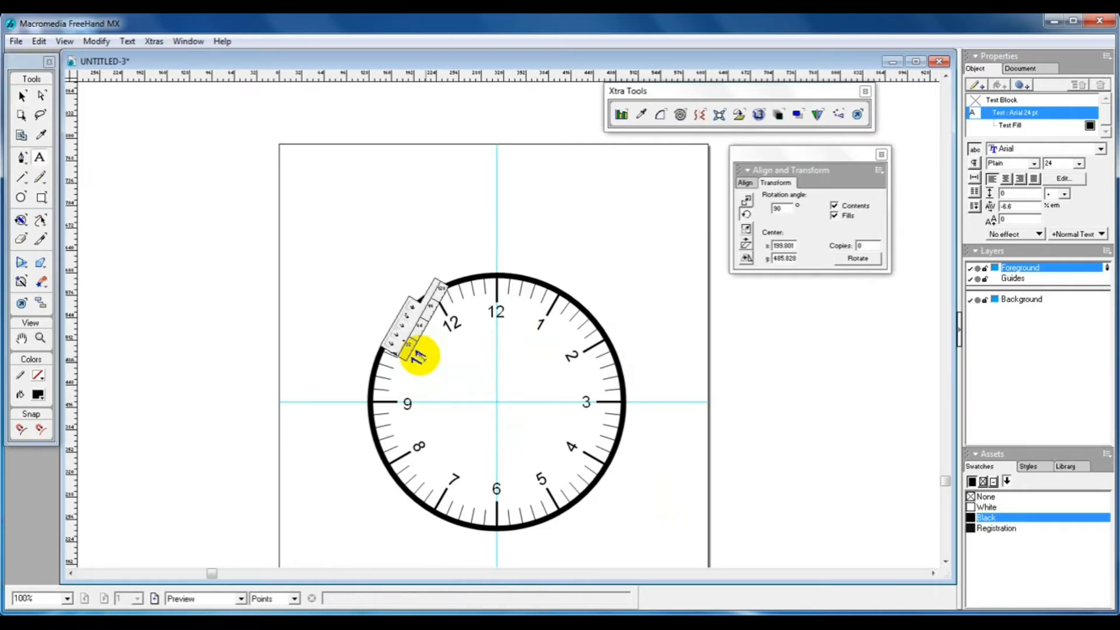
{"action": "type", "text": "10"}
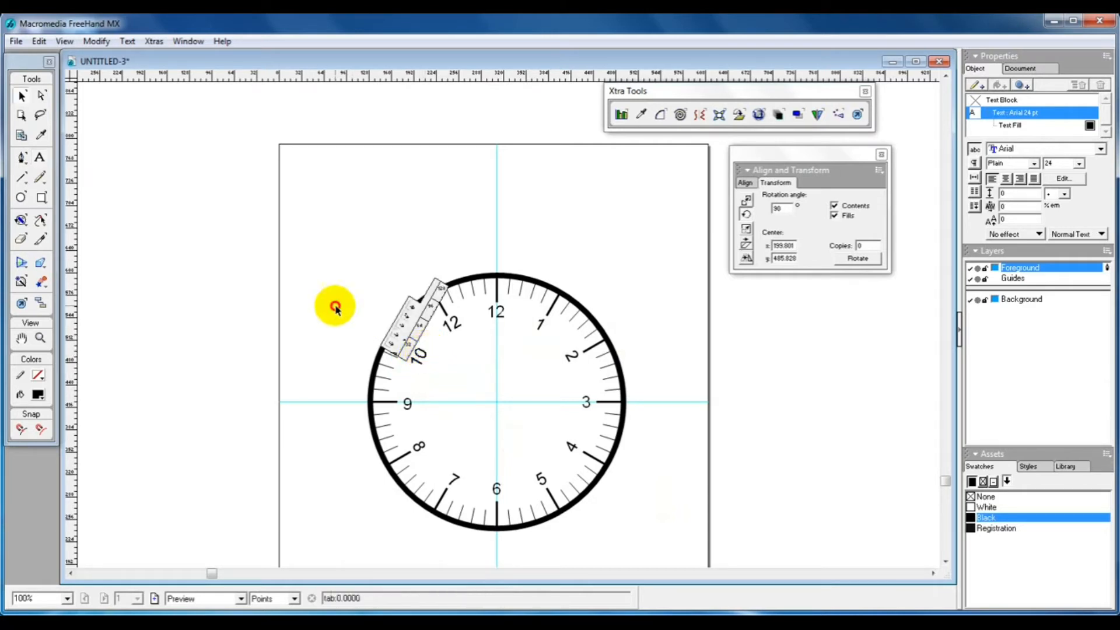
{"action": "left_click", "coordinate": [332, 302]}
Replace the number at the 11 o'clock hour mark with 11
{"action": "left_click", "coordinate": [453, 325]}
{"action": "double_click", "coordinate": [453, 325]}
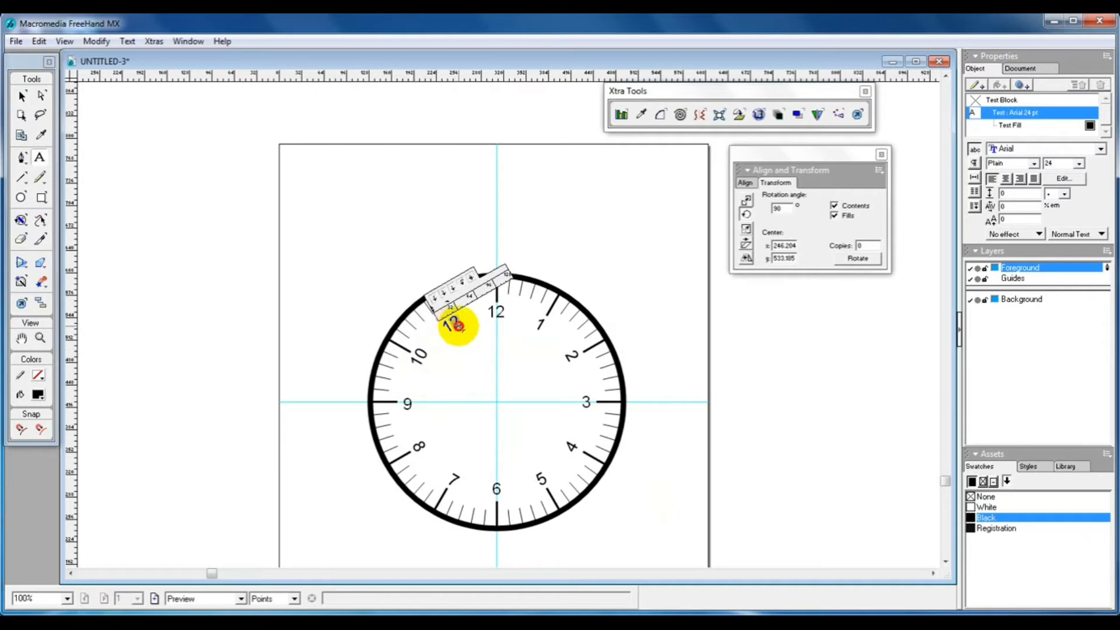
{"action": "type", "text": "11"}
{"action": "left_click", "coordinate": [376, 257]}
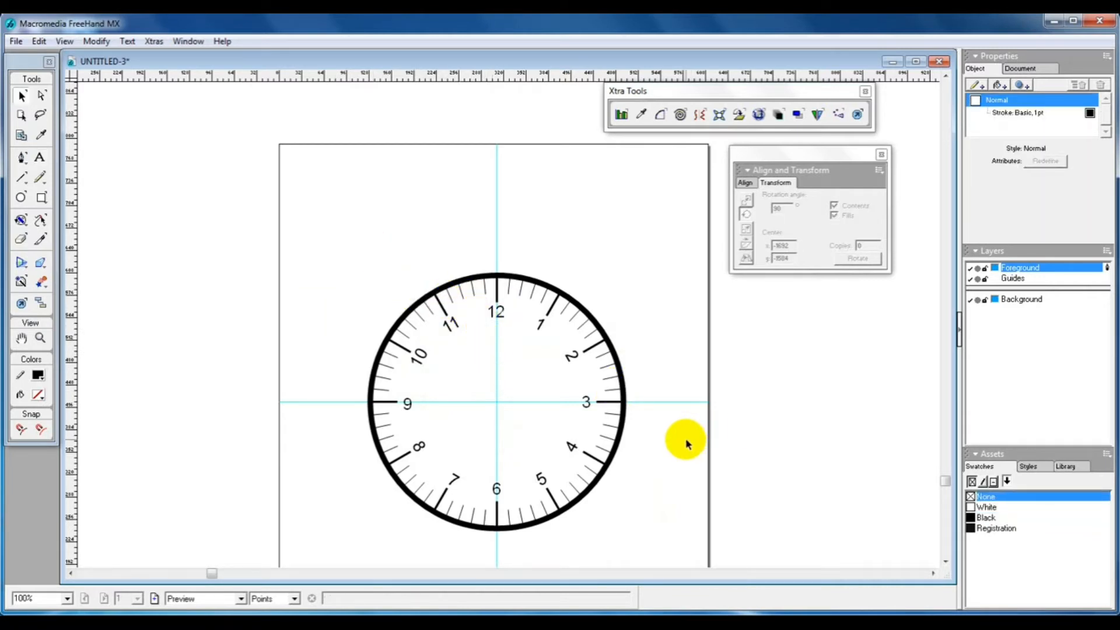
Select the clock ring, all hour and minute marks and the numbers, and group them
{"action": "left_click", "coordinate": [420, 352]}
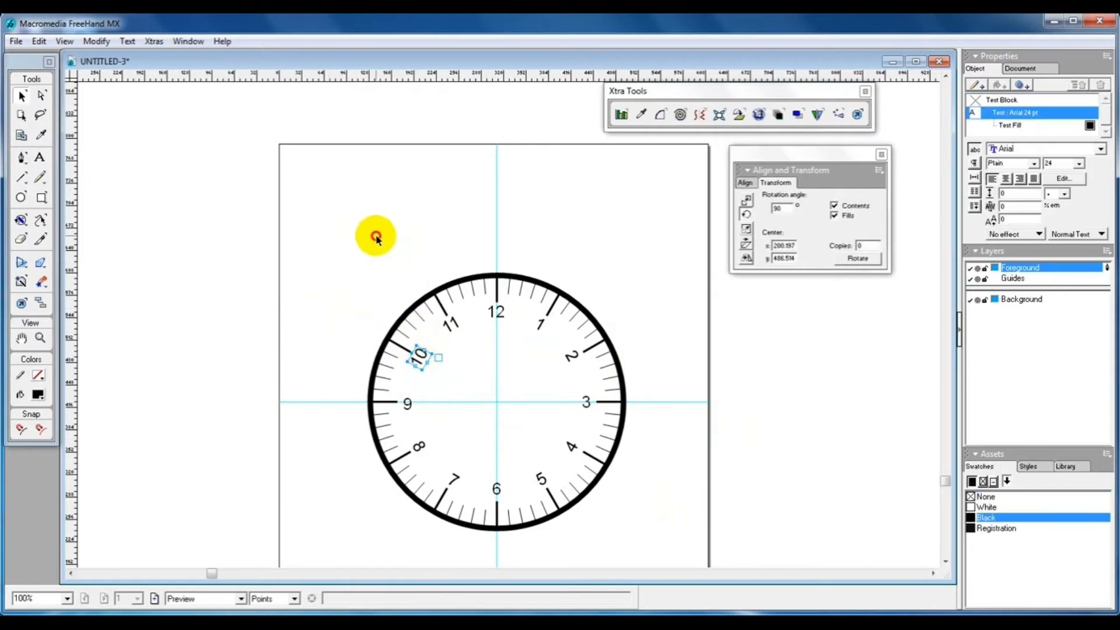
{"action": "left_click_drag", "start_coordinate": [331, 231], "coordinate": [681, 556]}
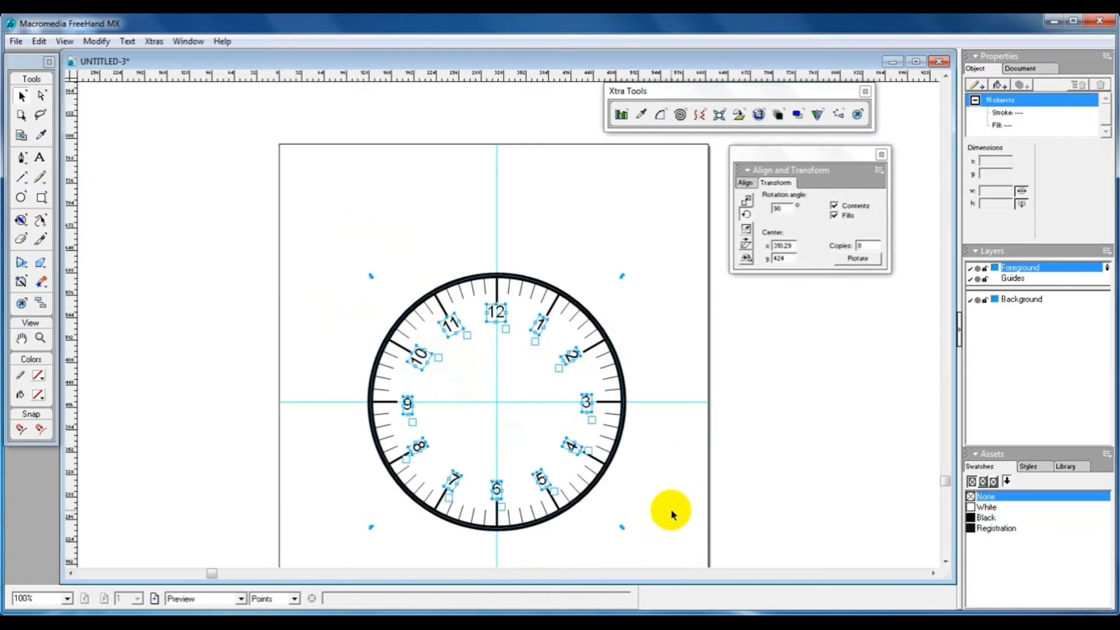
{"action": "key", "text": "ctrl+g"}
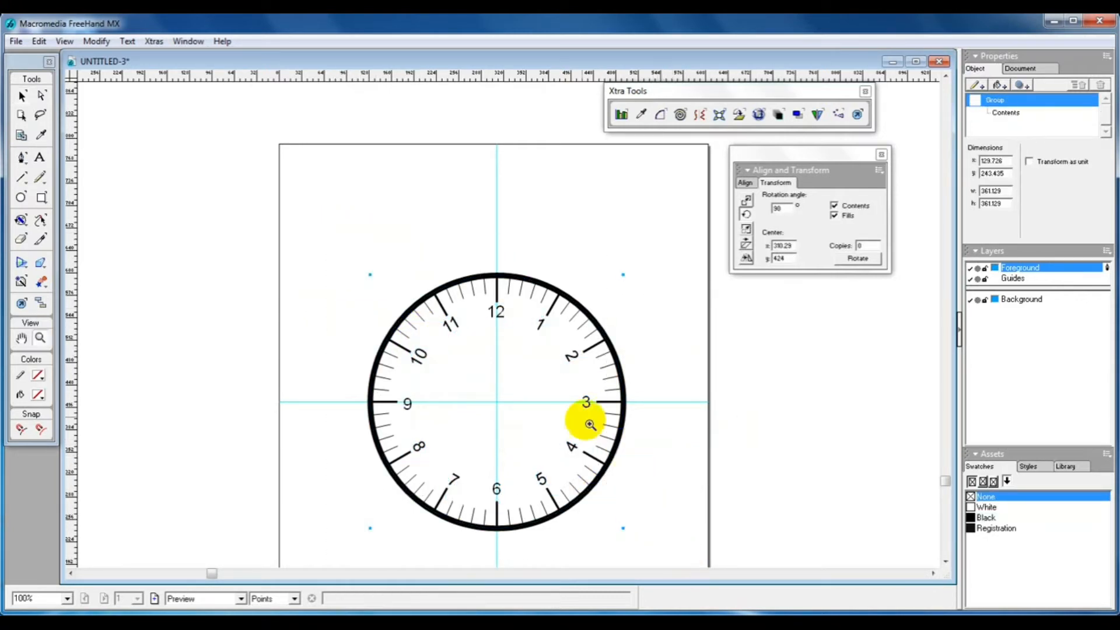
Move the grouped clock face to the Background layer and deselect it
{"action": "left_click", "coordinate": [580, 417], "text": "ctrl"}
{"action": "left_click", "coordinate": [537, 372], "text": "ctrl+alt"}
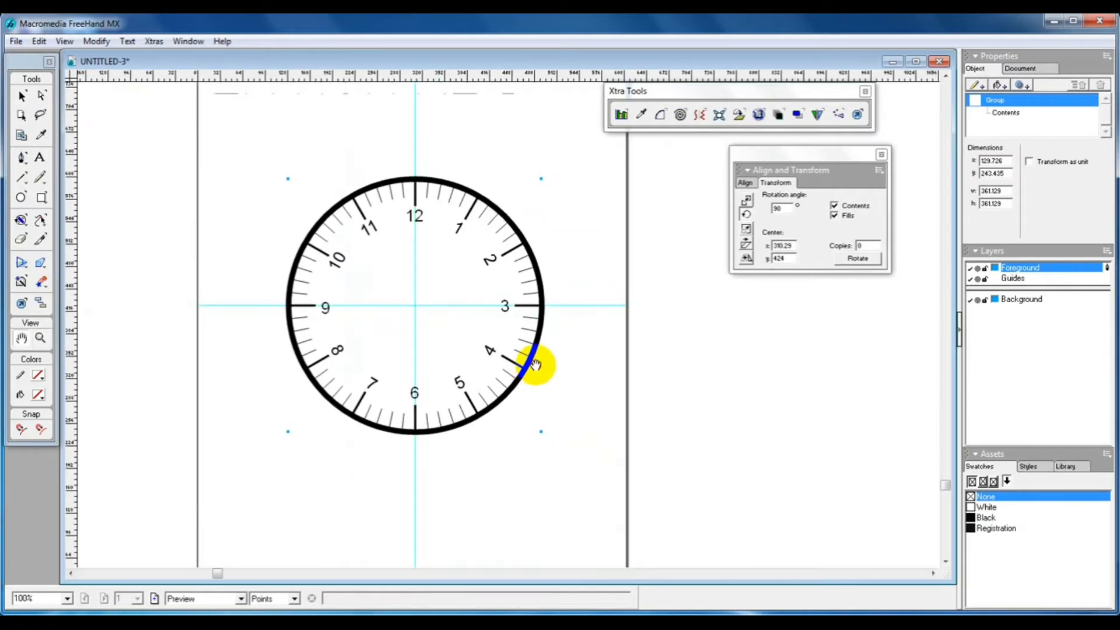
{"action": "left_click", "coordinate": [1023, 300]}
{"action": "left_click", "coordinate": [593, 394]}
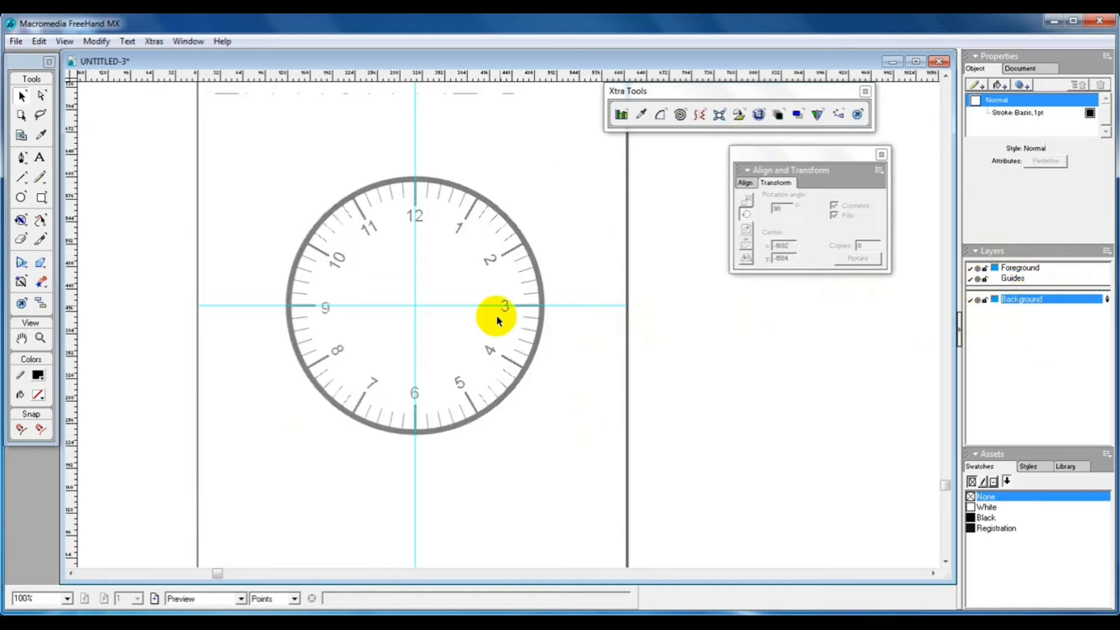
Draw a vertical line about 99 points long from the clock's centre up towards the number 12
{"action": "left_click", "coordinate": [457, 296], "text": "ctrl"}
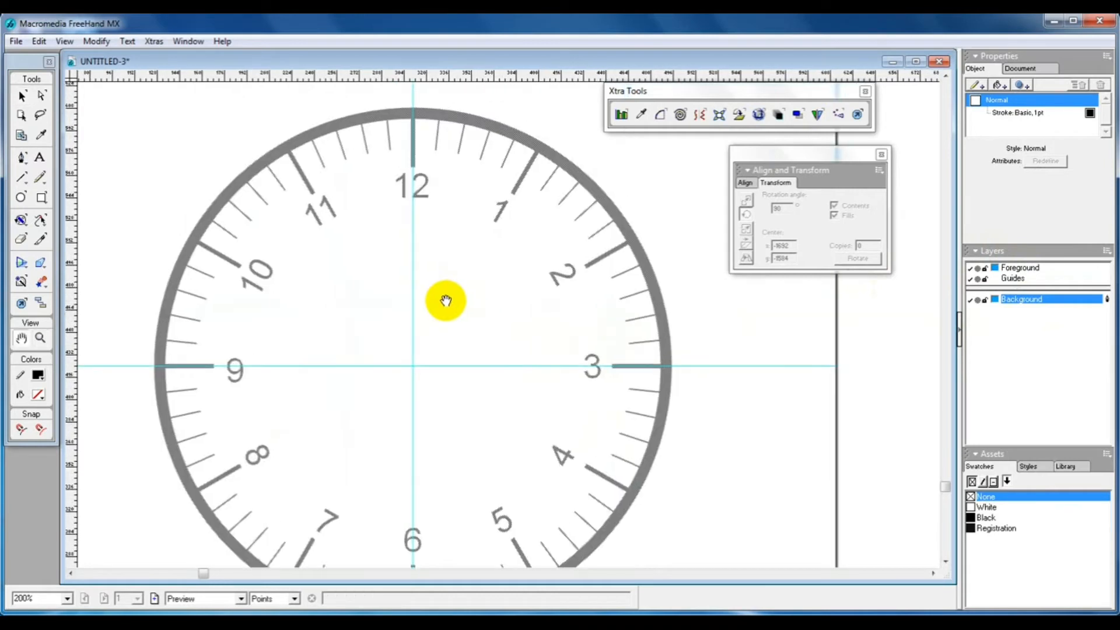
{"action": "left_click", "coordinate": [22, 179]}
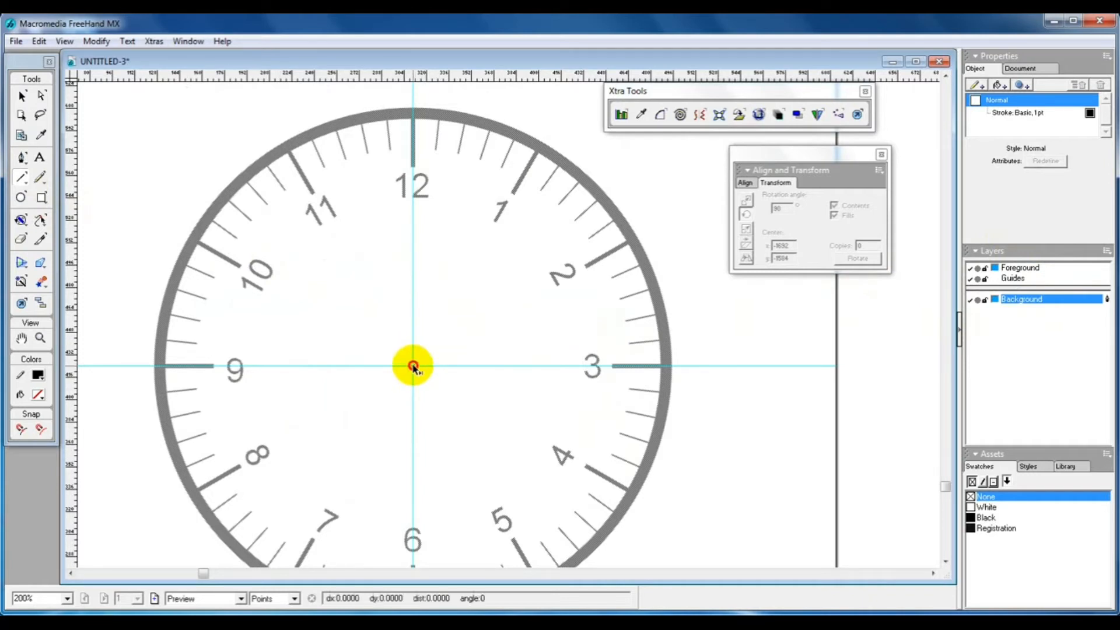
{"action": "left_click_drag", "start_coordinate": [413, 366], "coordinate": [412, 263]}
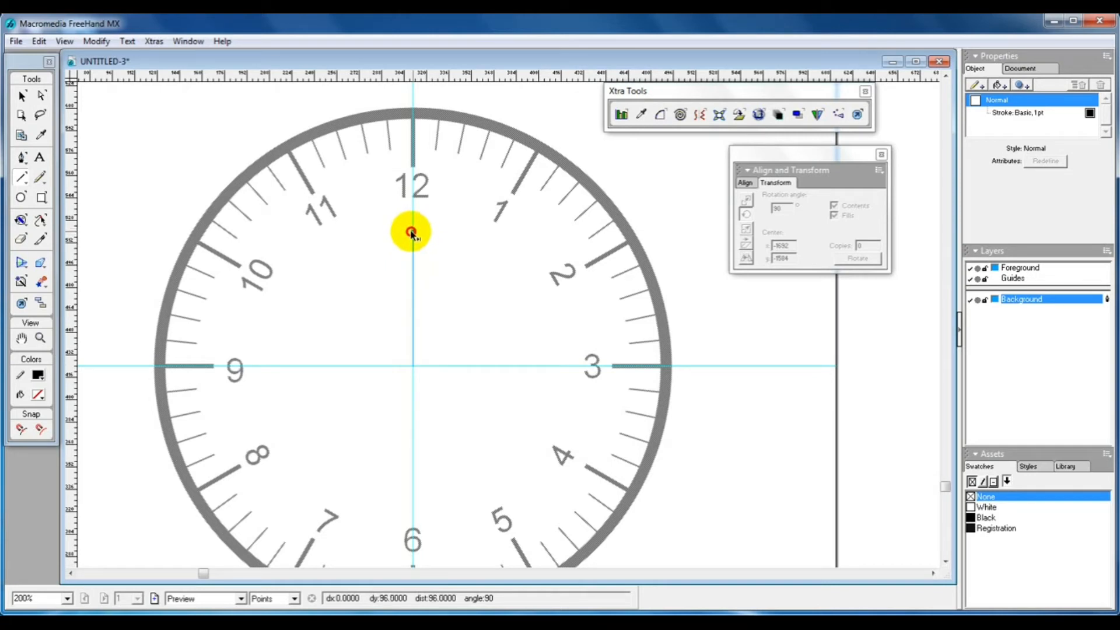
{"action": "left_click_drag", "start_coordinate": [411, 228], "coordinate": [411, 228]}
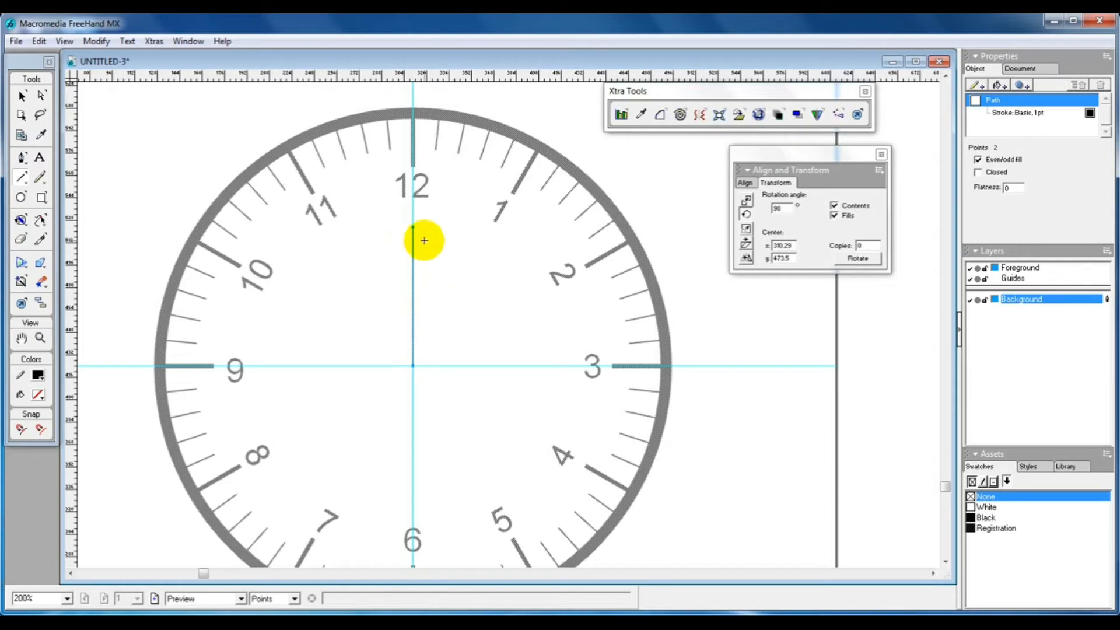
Give the vertical line a 1 pt stroke with a pointed arrowhead at its upper end
{"action": "left_click", "coordinate": [23, 95]}
{"action": "left_click", "coordinate": [1024, 113]}
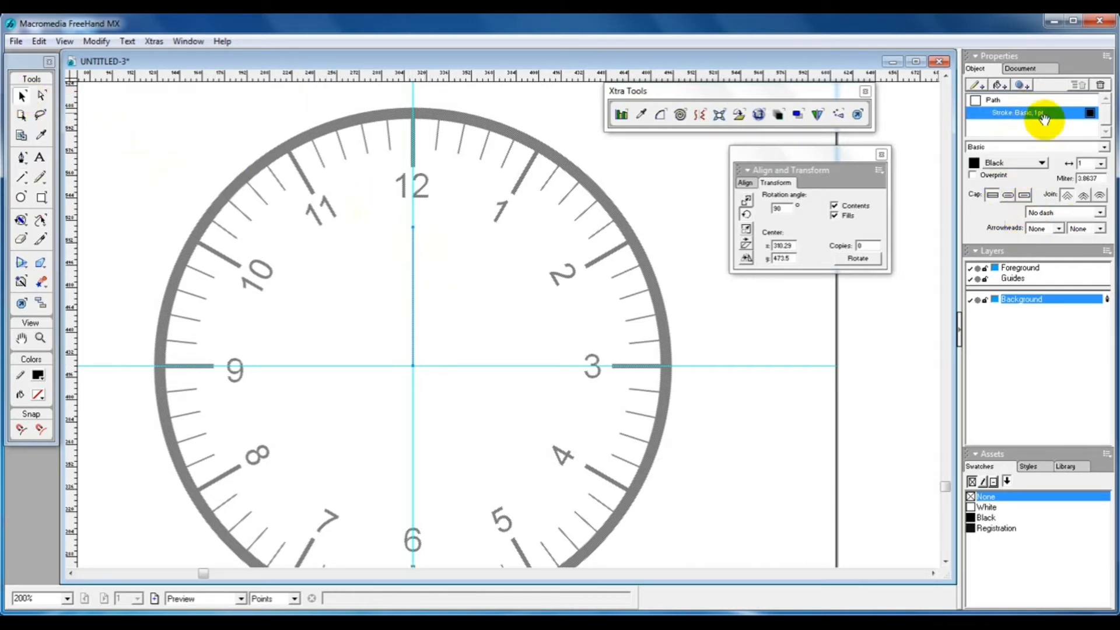
{"action": "left_click", "coordinate": [1100, 164]}
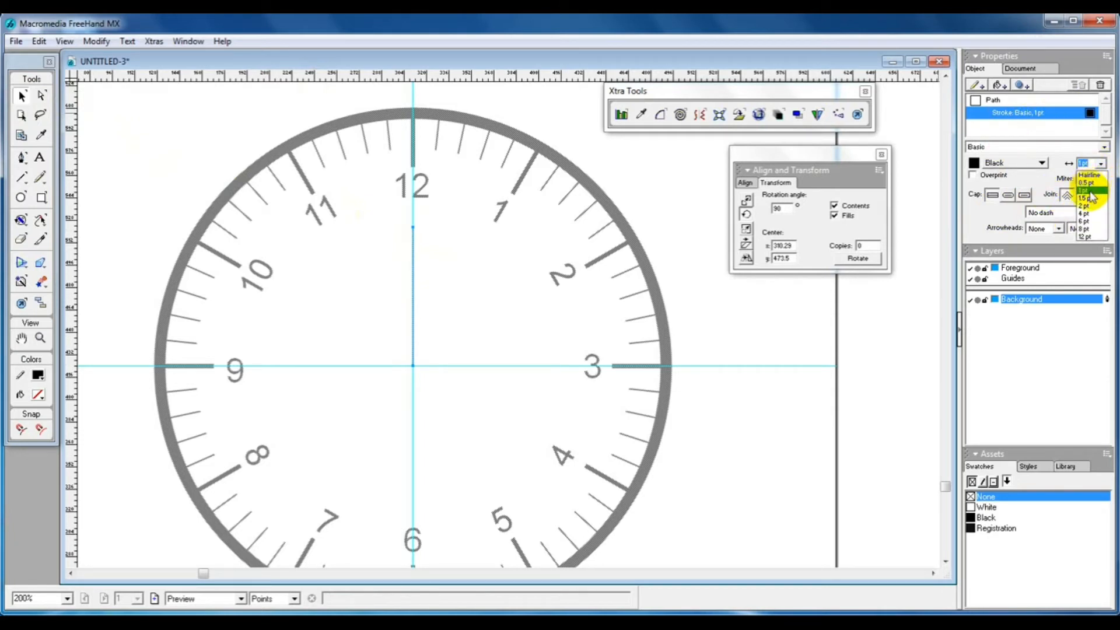
{"action": "left_click", "coordinate": [1089, 191]}
{"action": "left_click", "coordinate": [1081, 229]}
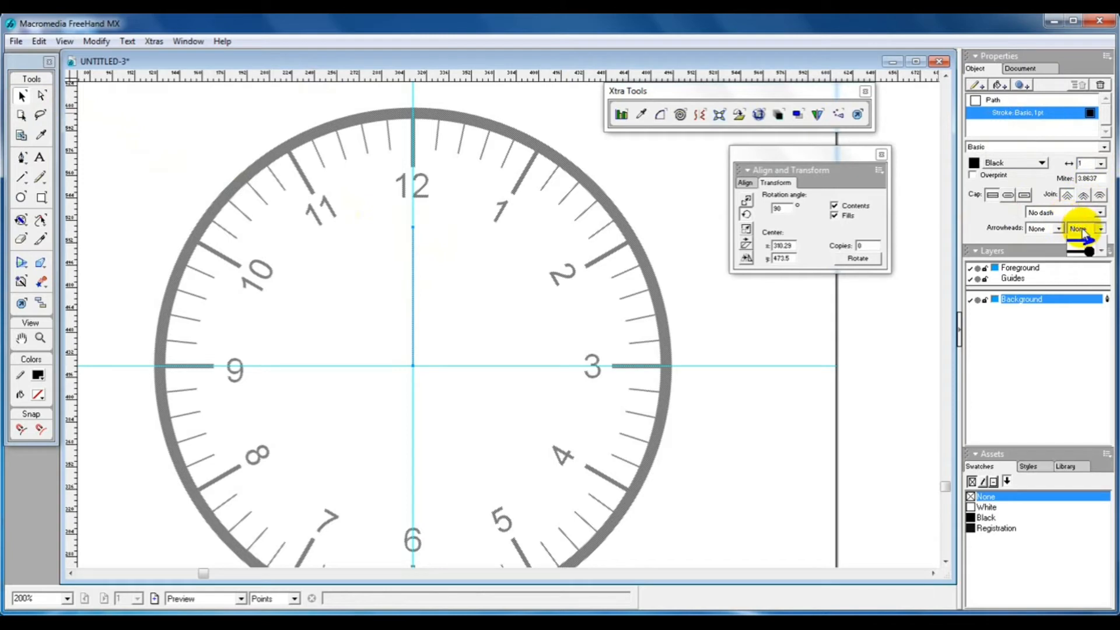
{"action": "left_click", "coordinate": [1082, 242]}
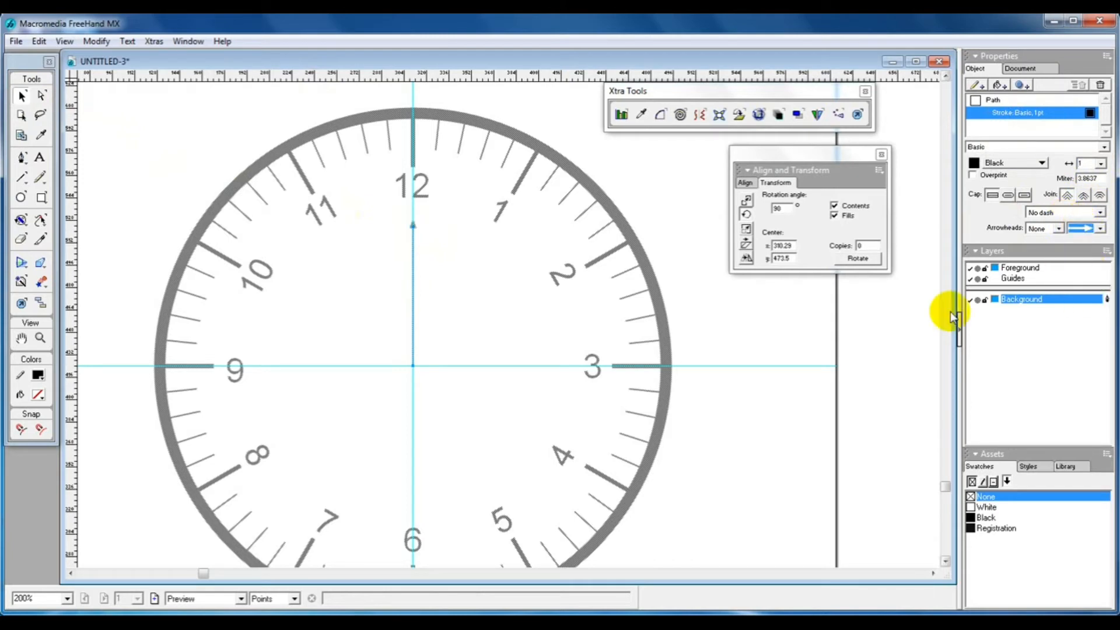
Move the arrow-shaped hand to the Foreground layer and deselect it
{"action": "key", "text": "ctrl+k"}
{"action": "key", "text": "ctrl+k"}
{"action": "left_click", "coordinate": [1027, 270]}
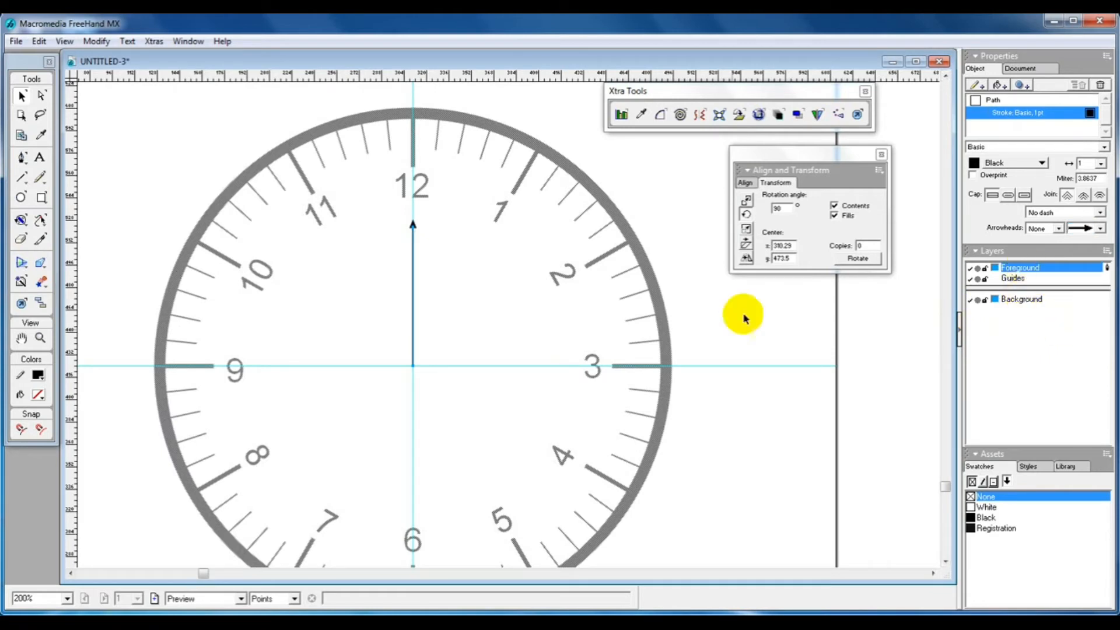
{"action": "left_click", "coordinate": [726, 408]}
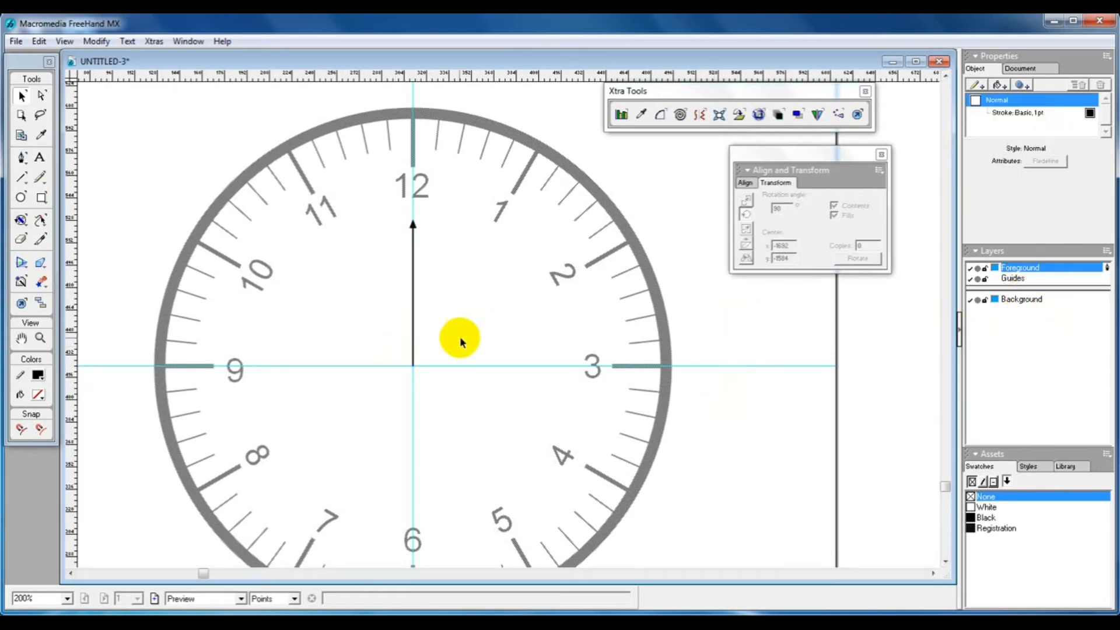
Draw a circle about 8.4 points in diameter centred on the clock's centre at the base of the hand
{"action": "scroll", "coordinate": [460, 340], "scroll_direction": "up", "scroll_amount": 2}
{"action": "scroll", "coordinate": [475, 325], "scroll_direction": "down", "scroll_amount": 3}
{"action": "scroll", "coordinate": [502, 318], "scroll_direction": "up", "scroll_amount": 2}
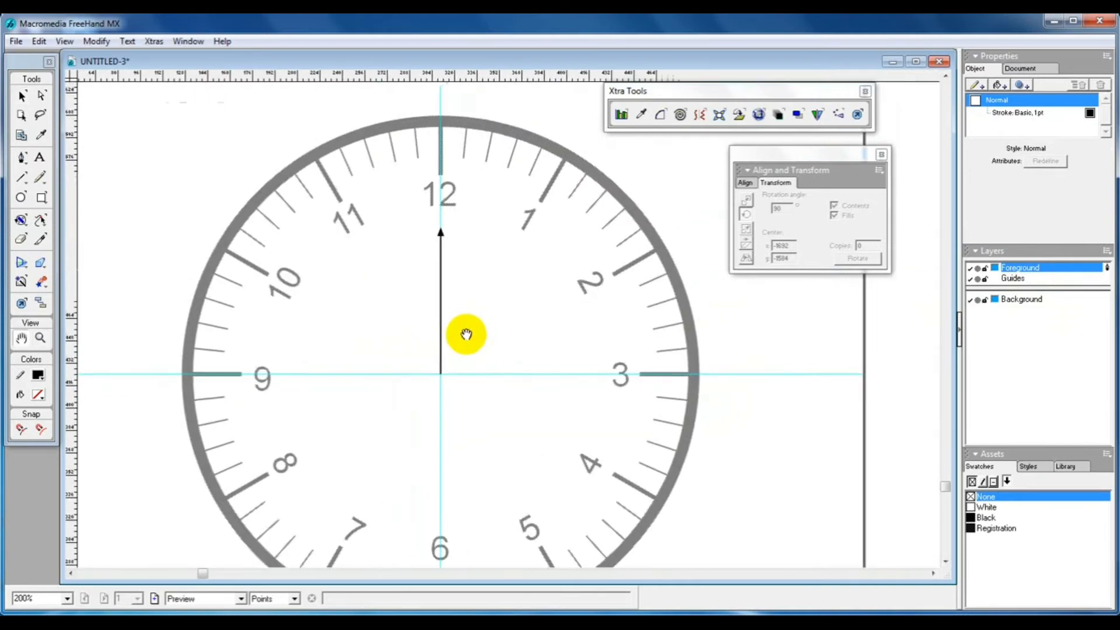
{"action": "left_click", "coordinate": [438, 327]}
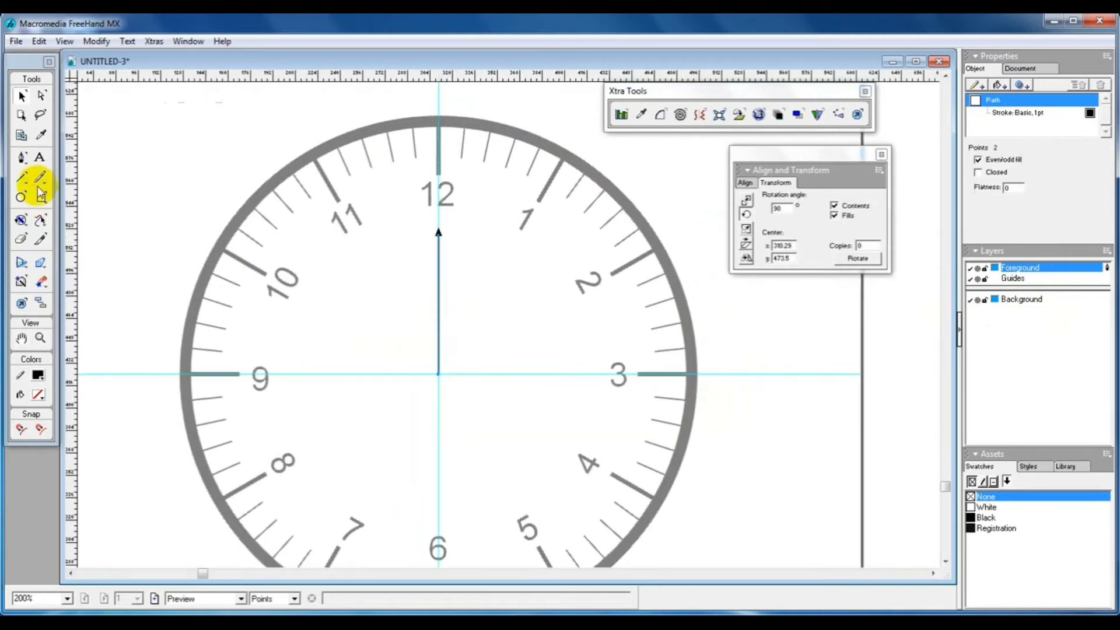
{"action": "left_click", "coordinate": [21, 197]}
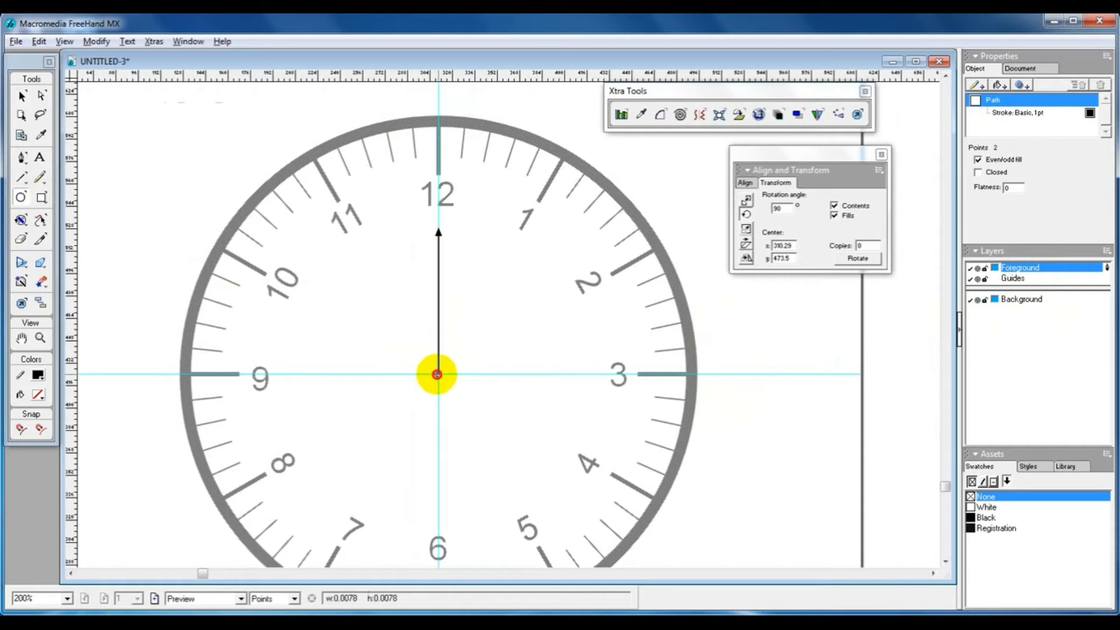
{"action": "left_click_drag", "start_coordinate": [437, 374], "coordinate": [442, 377]}
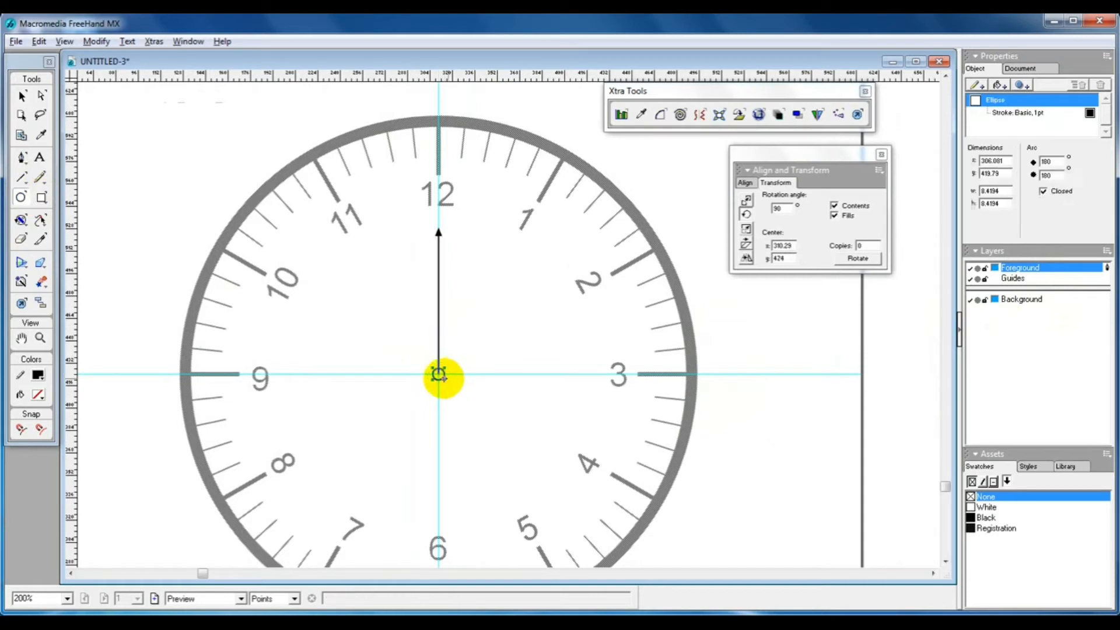
Fill the small centre circle with black and deselect it
{"action": "left_click", "coordinate": [38, 396]}
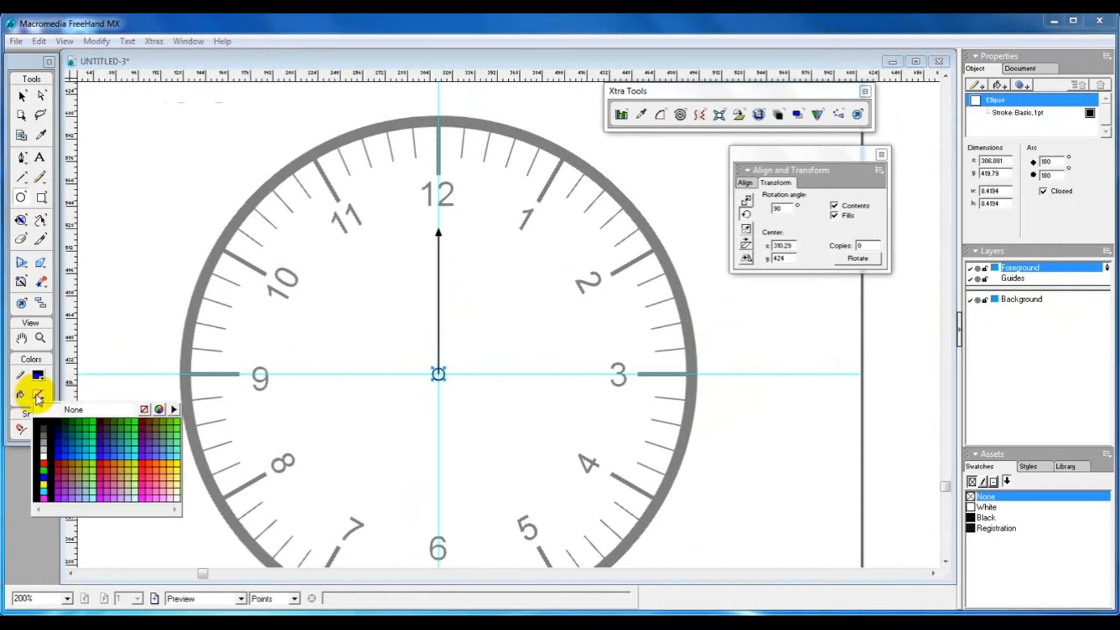
{"action": "left_click", "coordinate": [50, 440]}
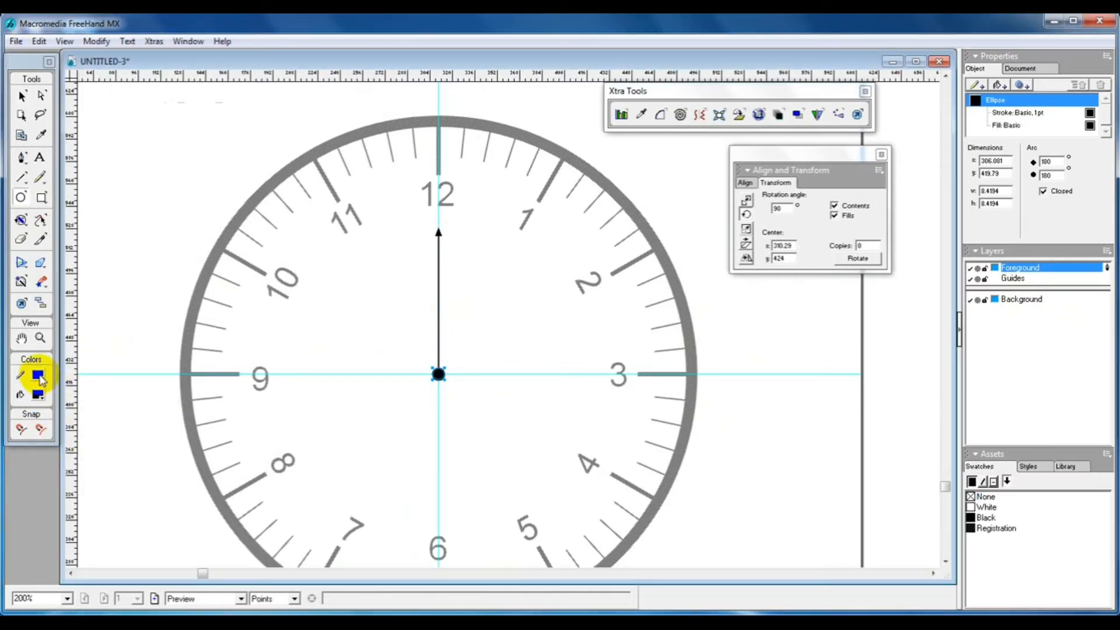
{"action": "left_click", "coordinate": [38, 376]}
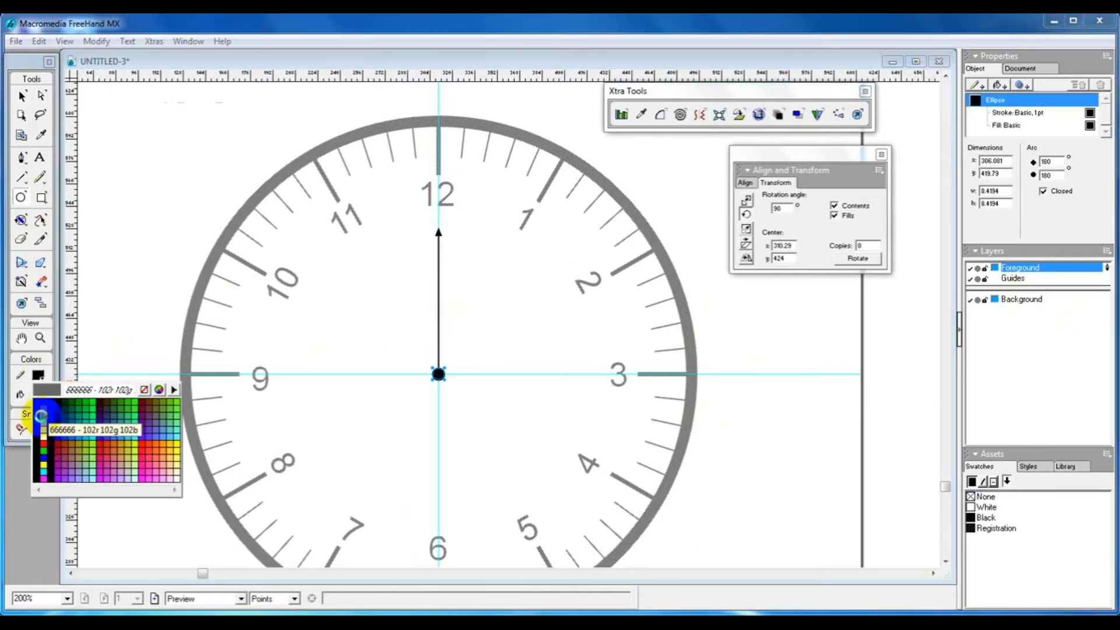
{"action": "left_click", "coordinate": [22, 96]}
{"action": "left_click", "coordinate": [165, 143]}
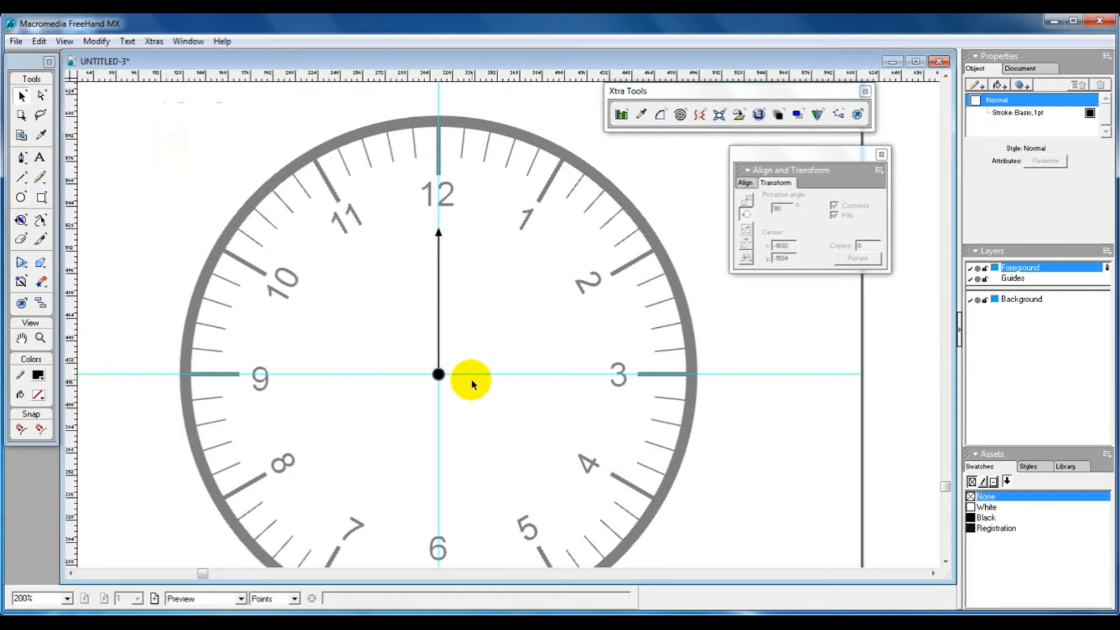
Add a new empty layer above the Foreground layer
{"action": "left_click", "coordinate": [465, 372], "text": "ctrl"}
{"action": "left_click_drag", "start_coordinate": [500, 340], "coordinate": [489, 374]}
{"action": "left_click", "coordinate": [490, 374], "text": "ctrl+alt"}
{"action": "left_click_drag", "start_coordinate": [500, 312], "coordinate": [445, 424]}
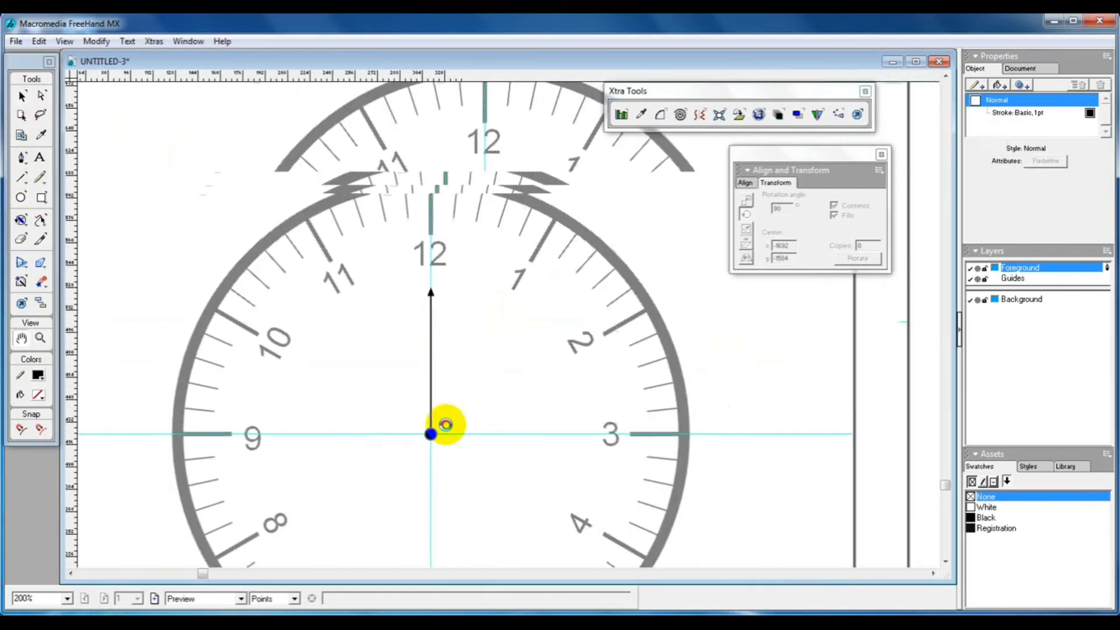
{"action": "left_click", "coordinate": [430, 362]}
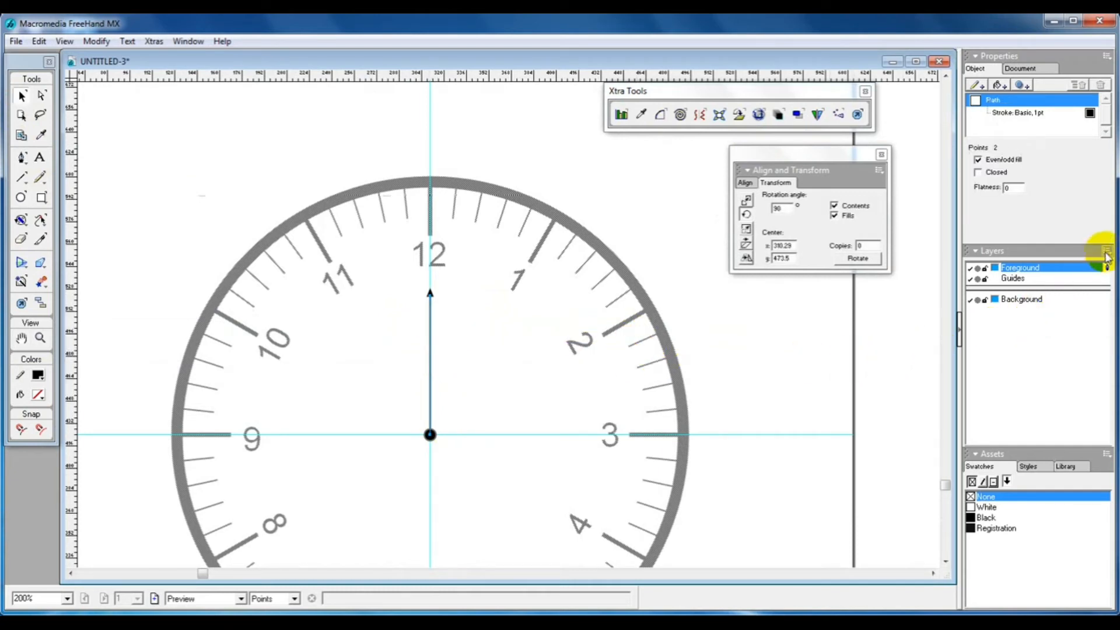
{"action": "left_click", "coordinate": [1106, 252]}
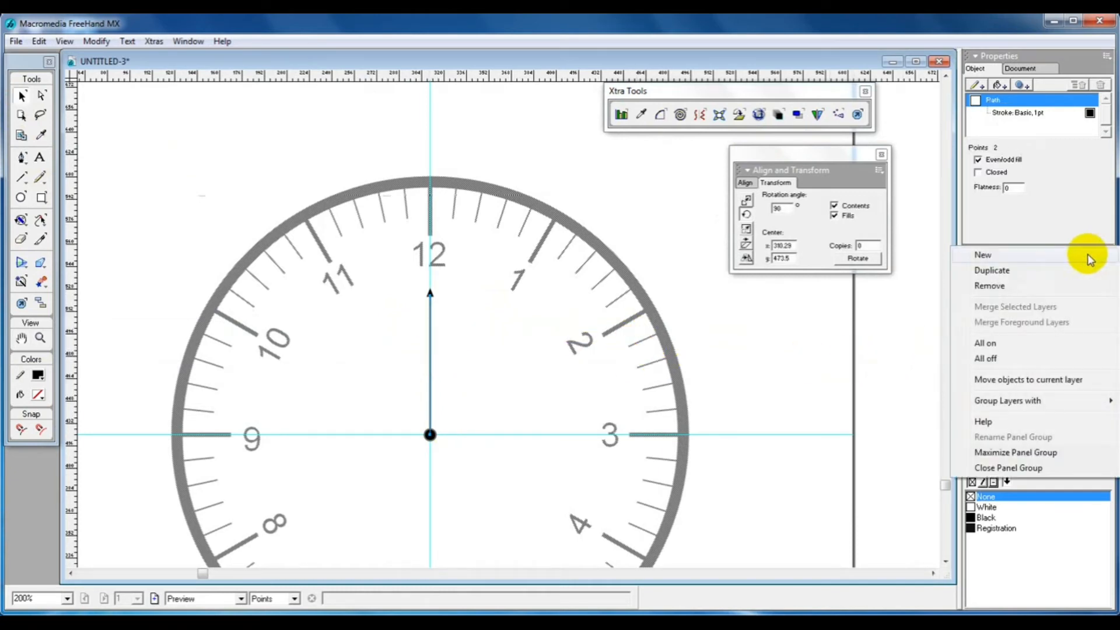
{"action": "left_click", "coordinate": [1088, 260]}
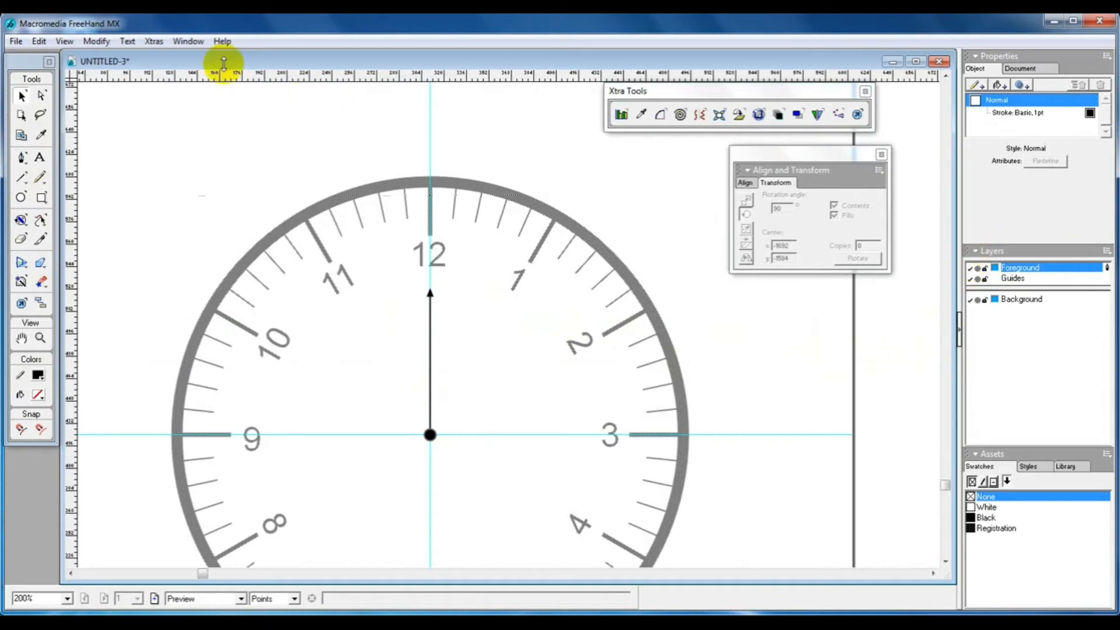
{"action": "left_click", "coordinate": [188, 41]}
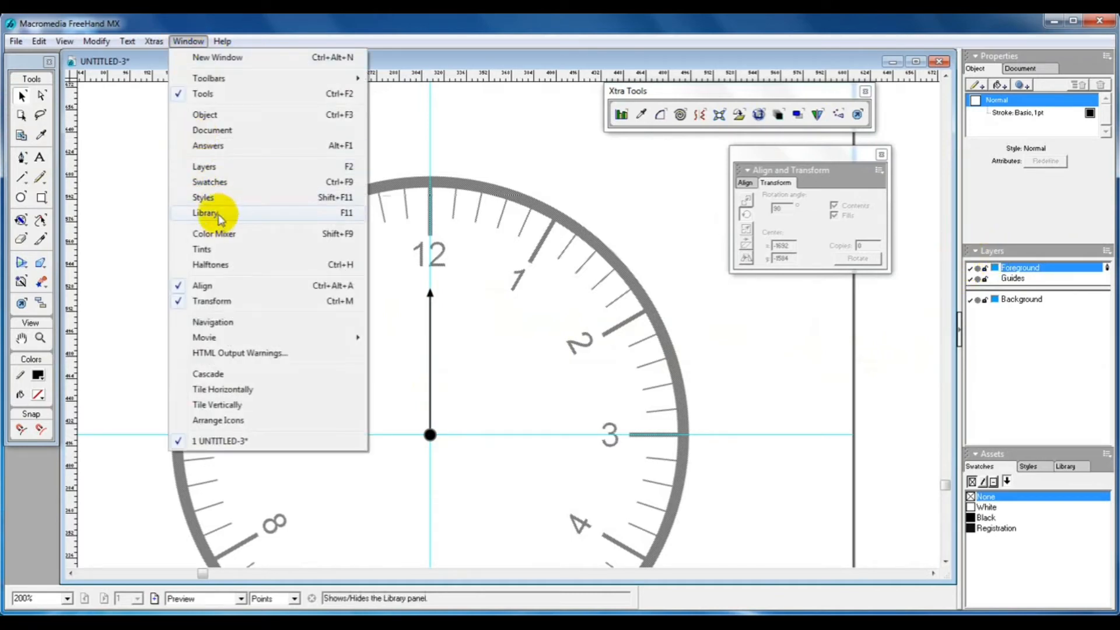
{"action": "left_click", "coordinate": [1104, 257]}
{"action": "left_click", "coordinate": [1102, 256]}
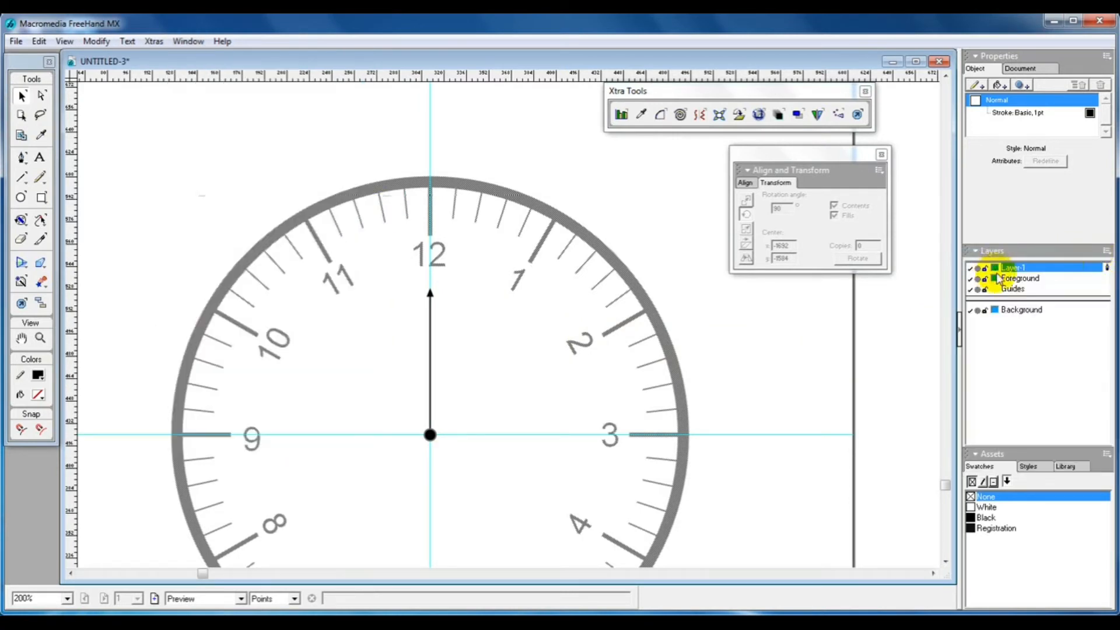
Add new empty layers above Layer-1, one after another, until the layer stack reaches Layer-60
{"action": "left_click", "coordinate": [1106, 252]}
{"action": "left_click", "coordinate": [1041, 256]}
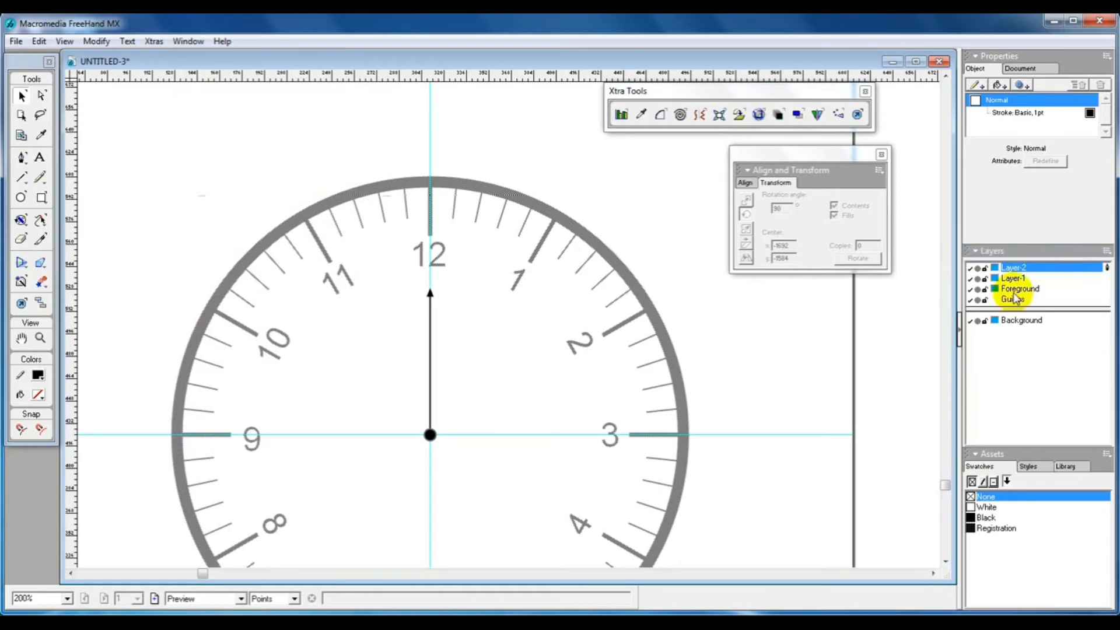
{"action": "left_click", "coordinate": [1107, 252]}
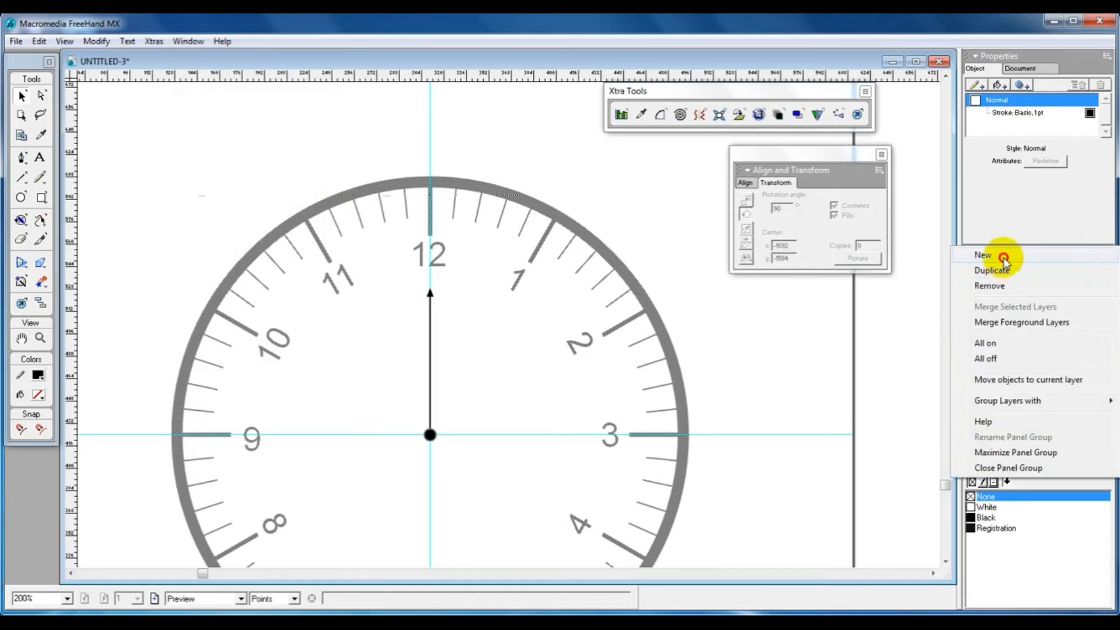
{"action": "left_click", "coordinate": [1003, 256]}
{"action": "left_click", "coordinate": [1107, 257]}
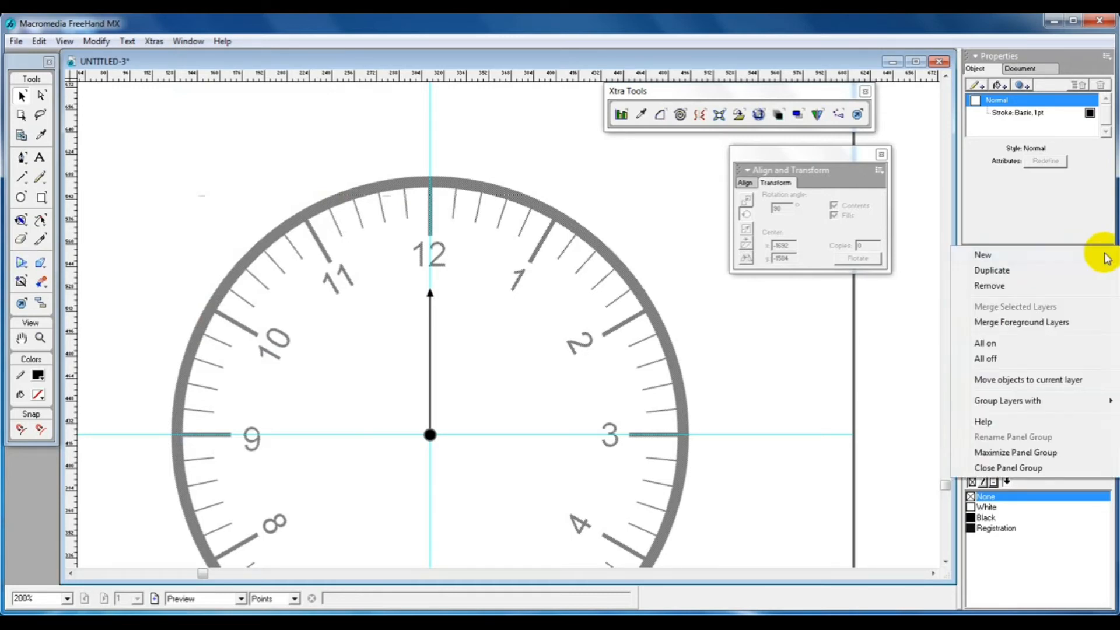
{"action": "left_click", "coordinate": [1107, 256]}
{"action": "left_click", "coordinate": [1107, 257]}
{"action": "left_click", "coordinate": [1107, 257]}
{"action": "left_click", "coordinate": [1107, 256]}
{"action": "left_click", "coordinate": [1107, 257]}
{"action": "left_click", "coordinate": [1106, 257]}
{"action": "left_click", "coordinate": [1106, 257]}
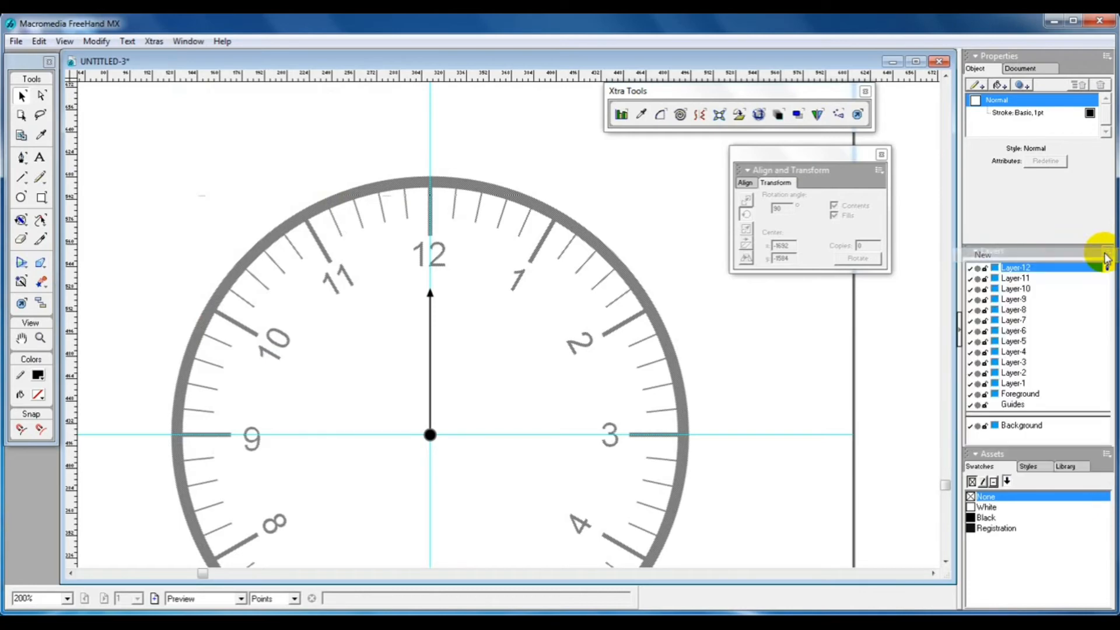
{"action": "left_click", "coordinate": [1107, 256]}
{"action": "left_click", "coordinate": [1107, 256]}
{"action": "left_click", "coordinate": [1107, 257]}
{"action": "left_click", "coordinate": [1107, 256]}
{"action": "left_click", "coordinate": [1107, 256]}
{"action": "left_click", "coordinate": [1107, 257]}
{"action": "left_click", "coordinate": [1107, 256]}
{"action": "left_click", "coordinate": [1107, 257]}
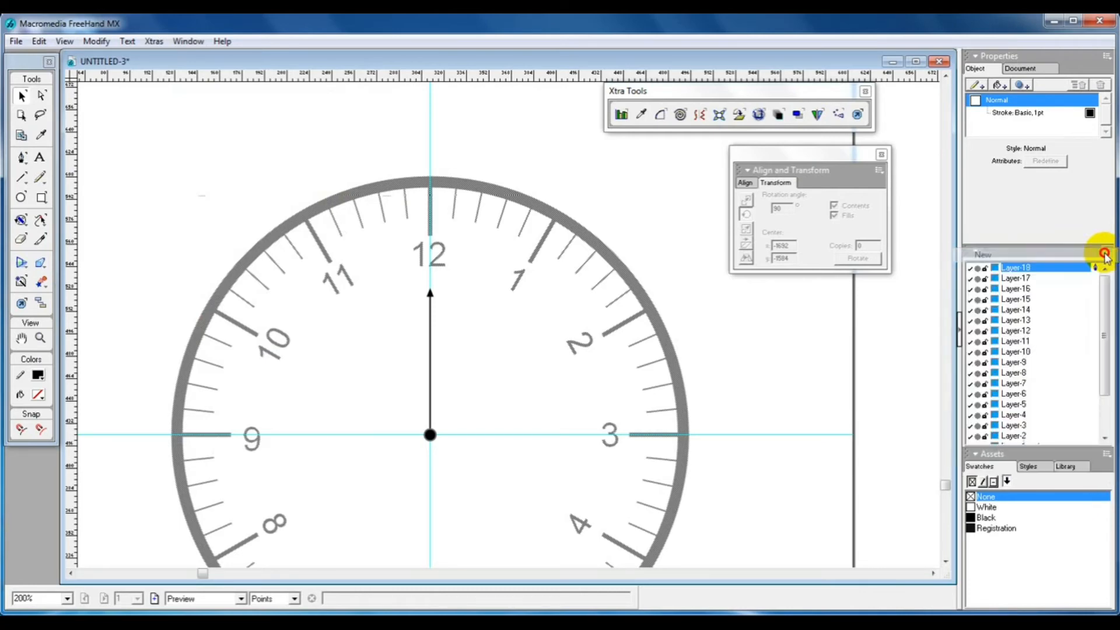
{"action": "left_click", "coordinate": [1106, 256]}
{"action": "left_click", "coordinate": [1107, 257]}
{"action": "left_click", "coordinate": [1107, 257]}
{"action": "left_click", "coordinate": [1106, 257]}
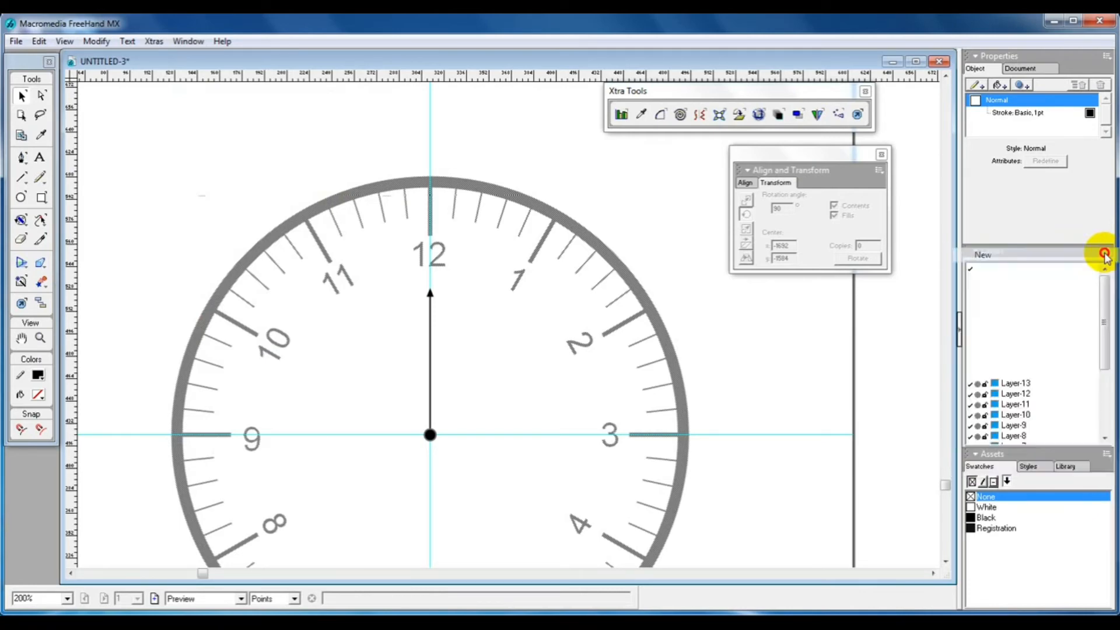
{"action": "left_click", "coordinate": [1104, 255]}
{"action": "left_click", "coordinate": [1105, 255]}
{"action": "left_click", "coordinate": [1104, 255]}
{"action": "left_click", "coordinate": [1104, 255]}
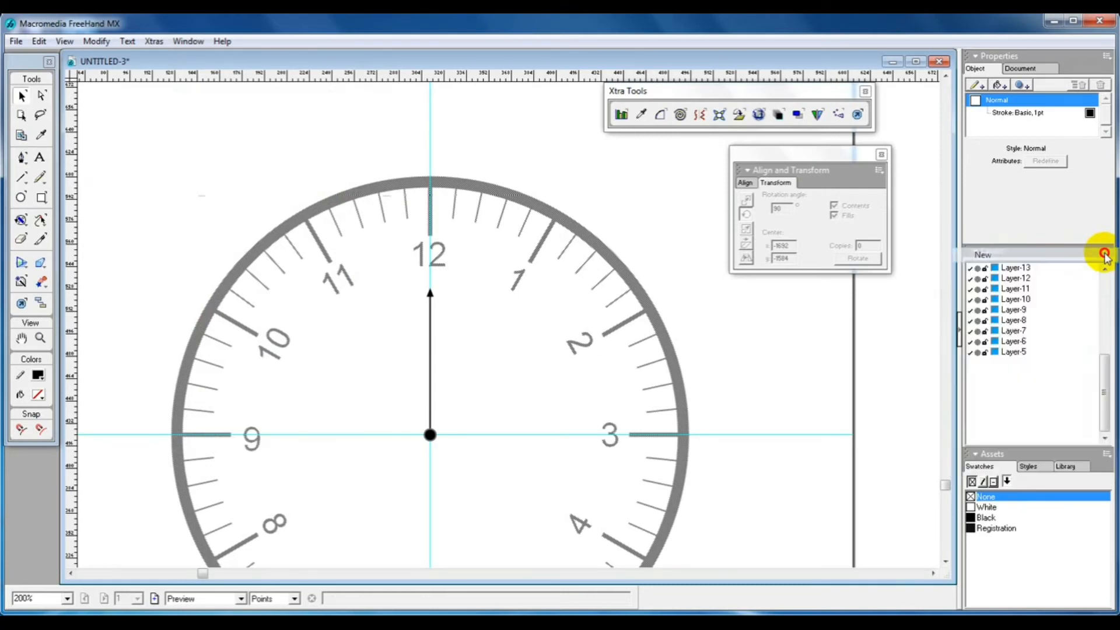
{"action": "left_click", "coordinate": [1105, 255]}
{"action": "left_click", "coordinate": [1104, 255]}
{"action": "left_click", "coordinate": [1105, 255]}
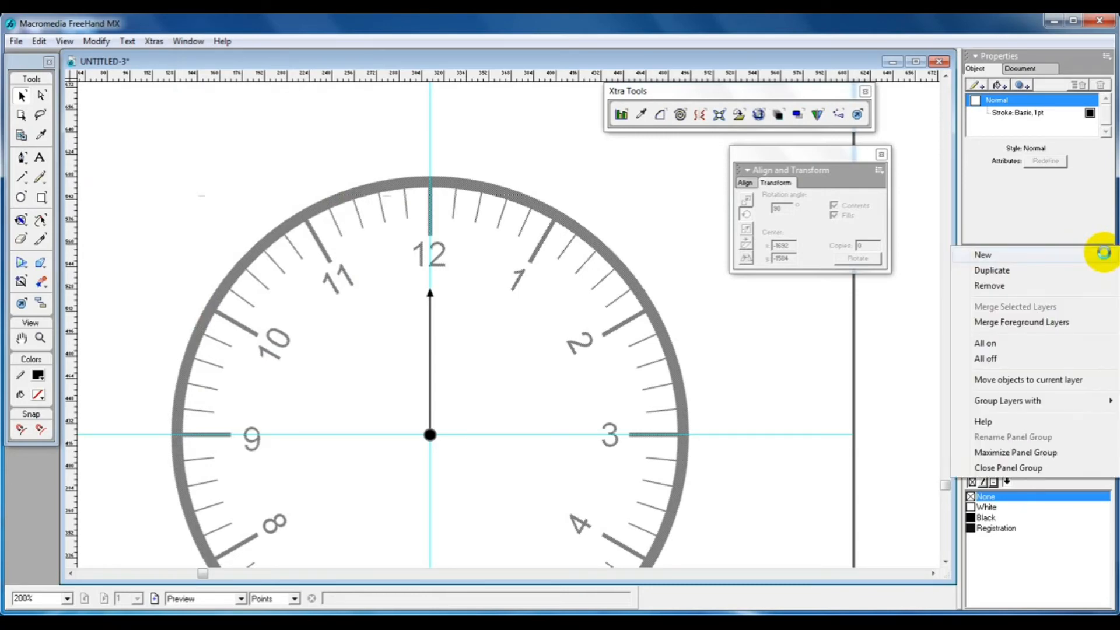
{"action": "left_click", "coordinate": [1104, 254]}
{"action": "left_click", "coordinate": [1104, 255]}
{"action": "left_click", "coordinate": [1105, 255]}
{"action": "left_click", "coordinate": [1104, 255]}
{"action": "left_click", "coordinate": [1105, 255]}
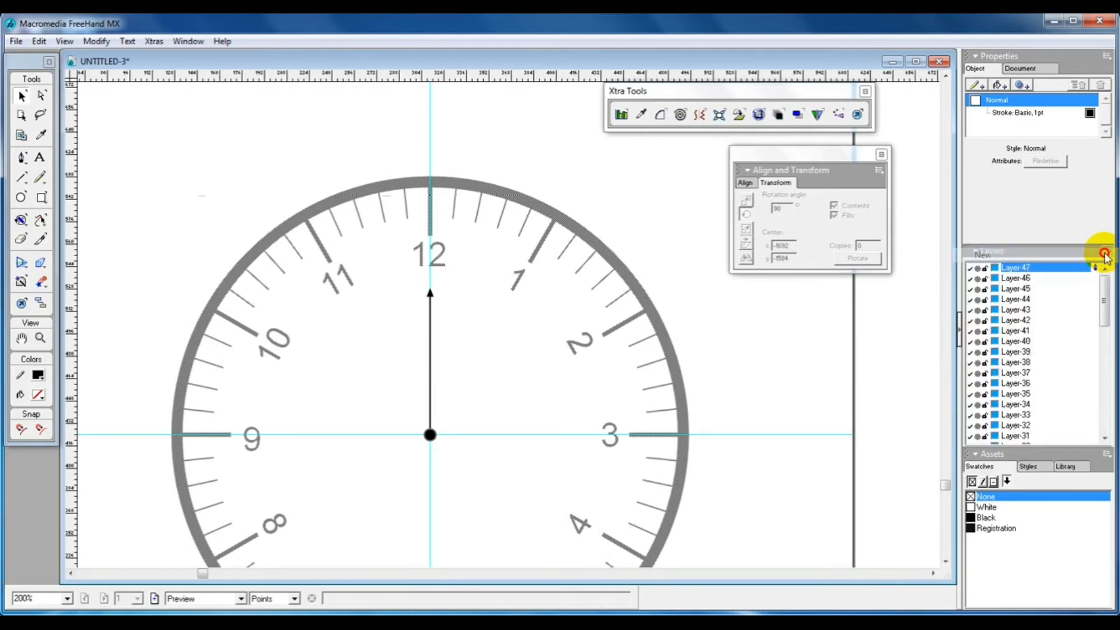
{"action": "left_click", "coordinate": [1104, 255]}
{"action": "left_click", "coordinate": [1104, 255]}
{"action": "left_click", "coordinate": [1104, 255]}
{"action": "left_click", "coordinate": [1104, 255]}
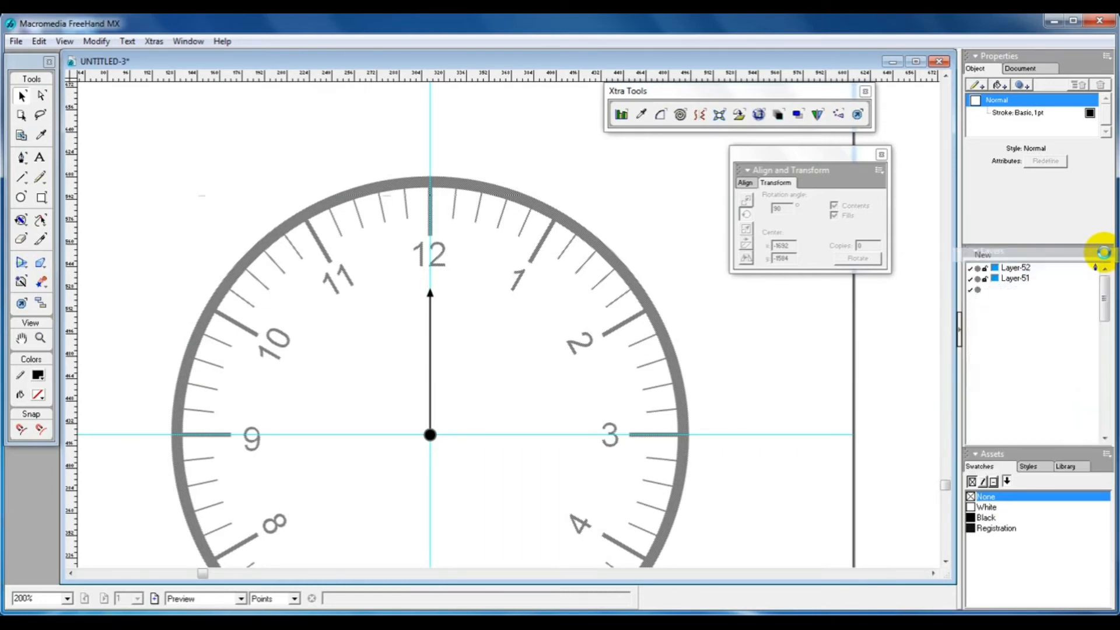
{"action": "left_click", "coordinate": [1104, 255]}
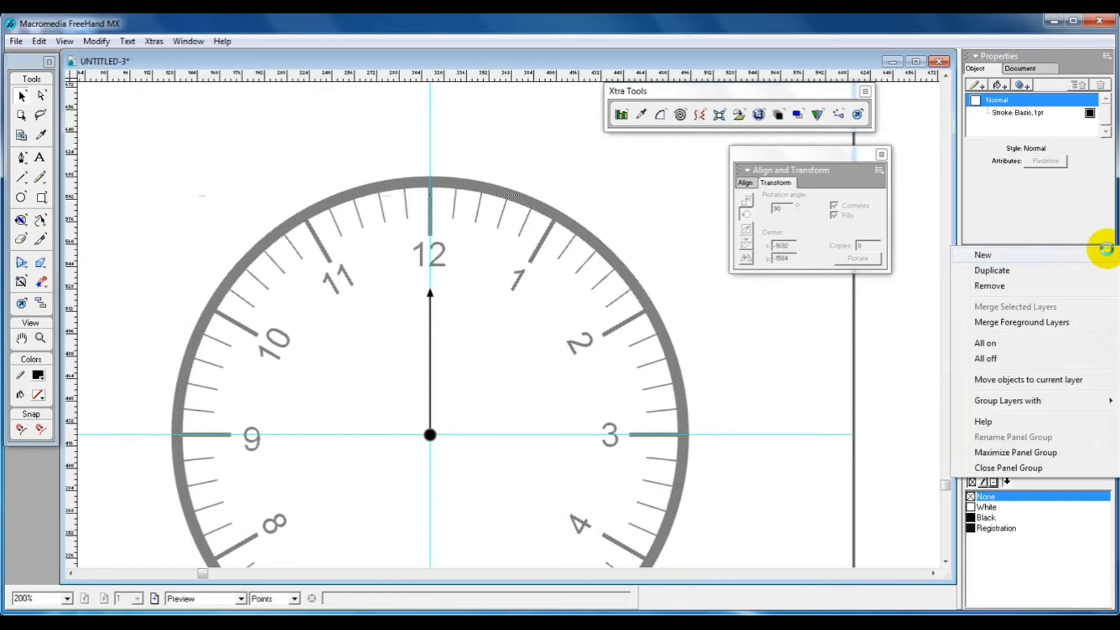
{"action": "left_click", "coordinate": [1104, 255]}
{"action": "left_click", "coordinate": [1105, 255]}
{"action": "left_click", "coordinate": [1108, 255]}
{"action": "left_click", "coordinate": [1108, 255]}
{"action": "left_click", "coordinate": [1108, 255]}
{"action": "left_click", "coordinate": [1109, 255]}
{"action": "left_click", "coordinate": [1108, 255]}
{"action": "left_click", "coordinate": [1108, 255]}
{"action": "left_click", "coordinate": [1108, 255]}
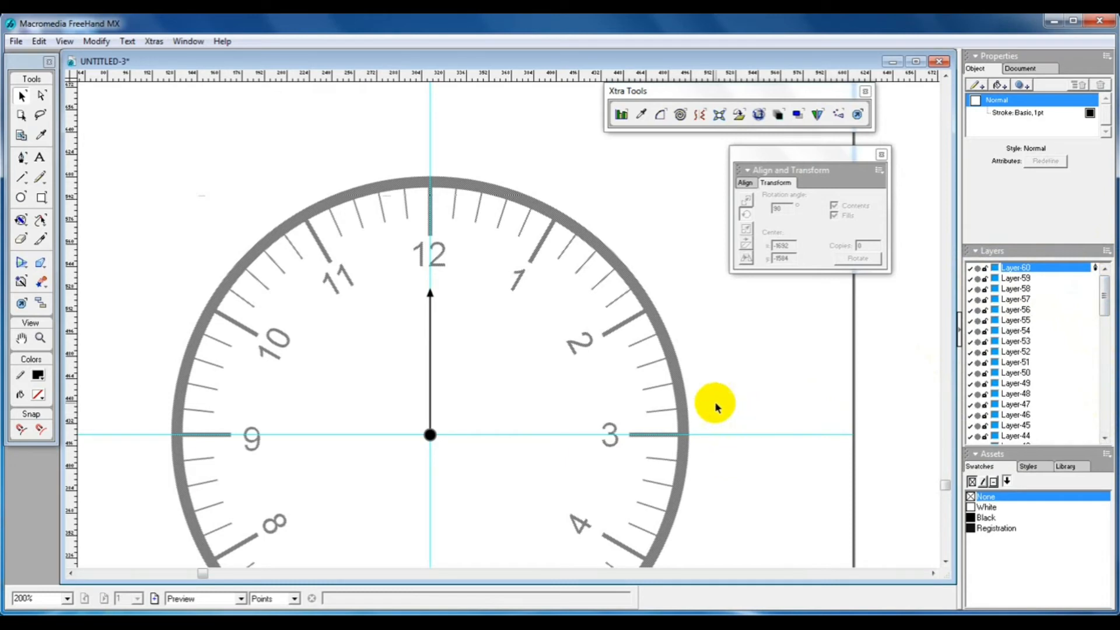
Select the arrow-shaped hand and set the Mirror tool to Multiple with 60 copies and Rotate
{"action": "left_click_drag", "start_coordinate": [598, 375], "coordinate": [573, 295]}
{"action": "left_click_drag", "start_coordinate": [423, 201], "coordinate": [407, 201]}
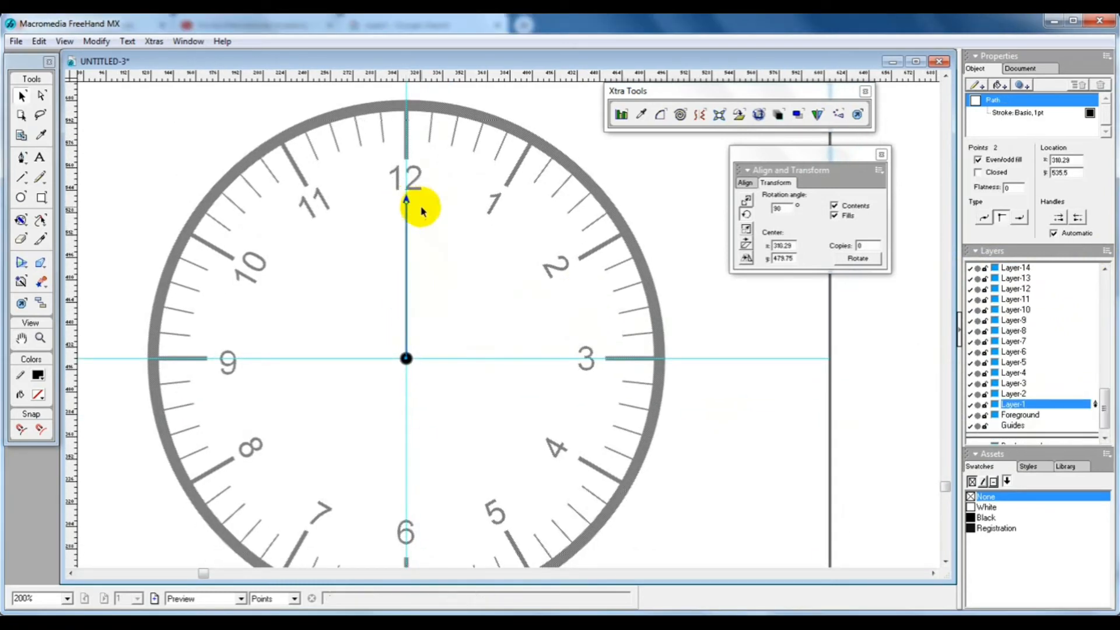
{"action": "double_click", "coordinate": [824, 119]}
{"action": "double_click", "coordinate": [215, 127]}
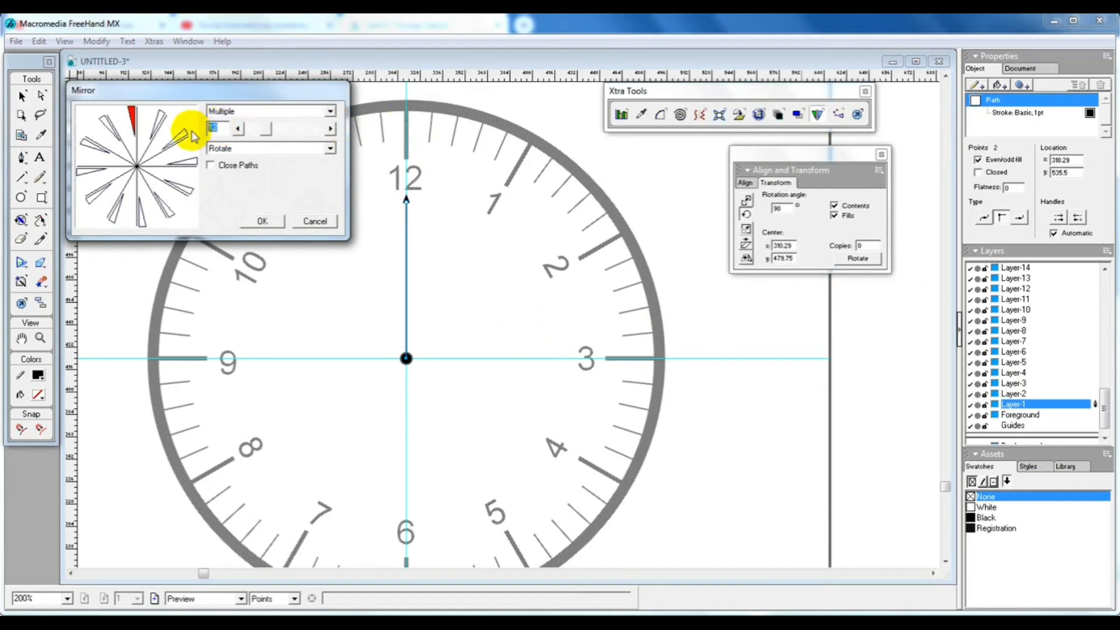
{"action": "type", "text": "60"}
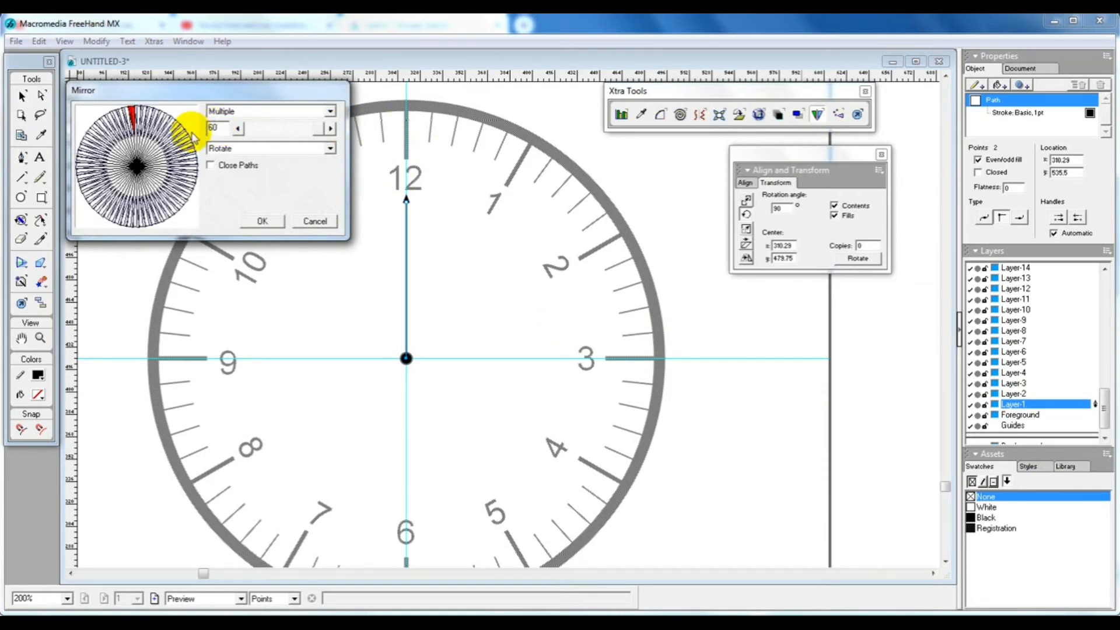
{"action": "left_click", "coordinate": [262, 221]}
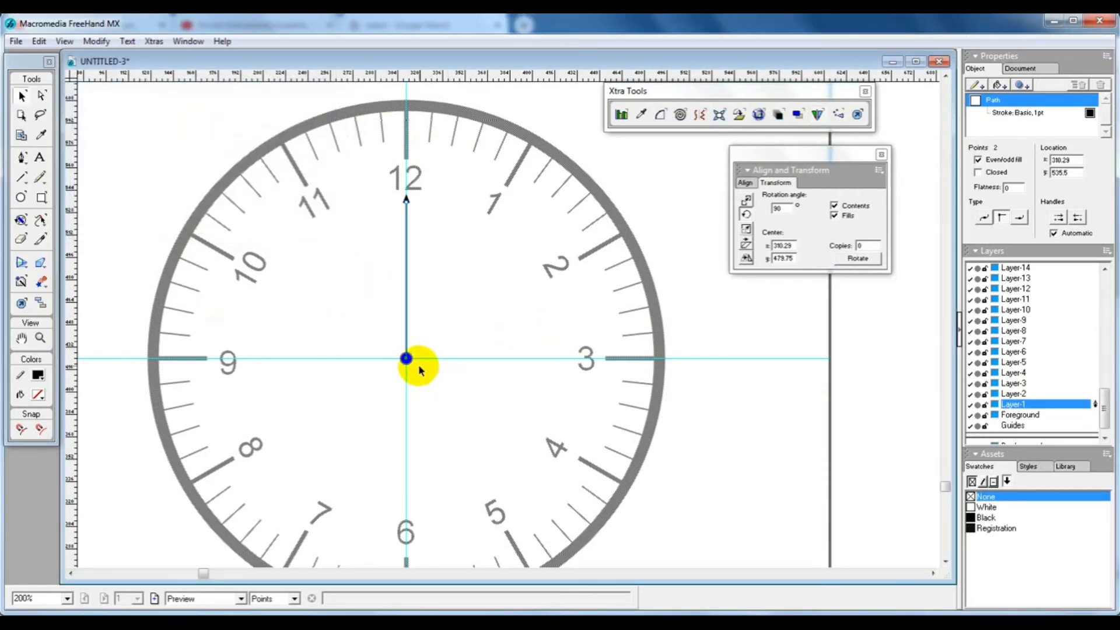
Apply the 60-fold rotation of the hand around the exact clock centre, using the Keyline view to find it, and deselect the result
{"action": "key", "text": "ctrl+k"}
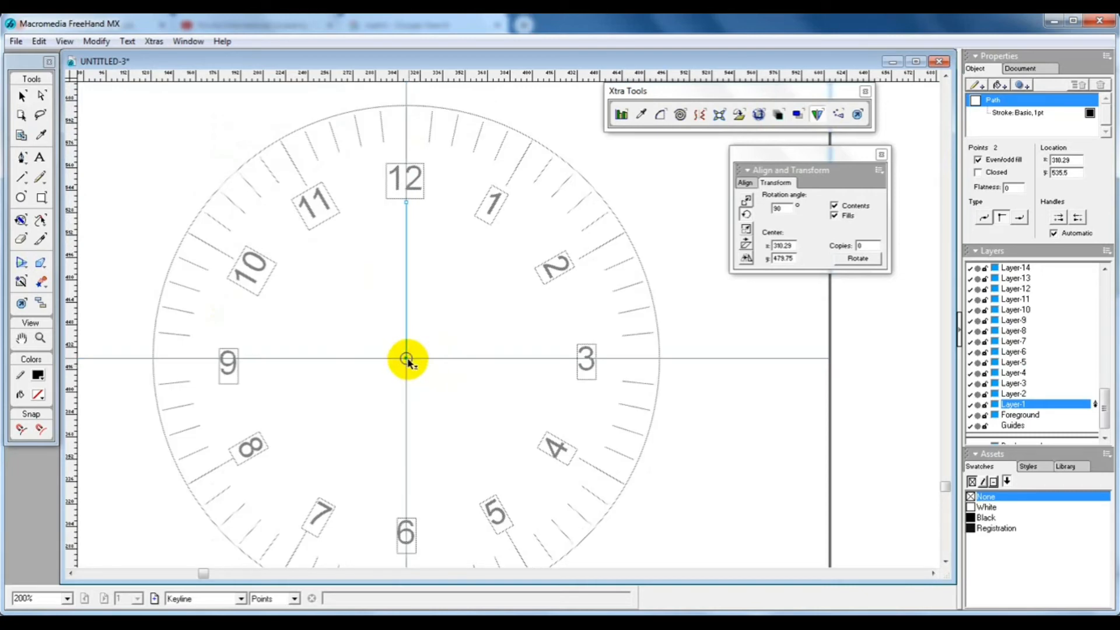
{"action": "left_click", "coordinate": [407, 359]}
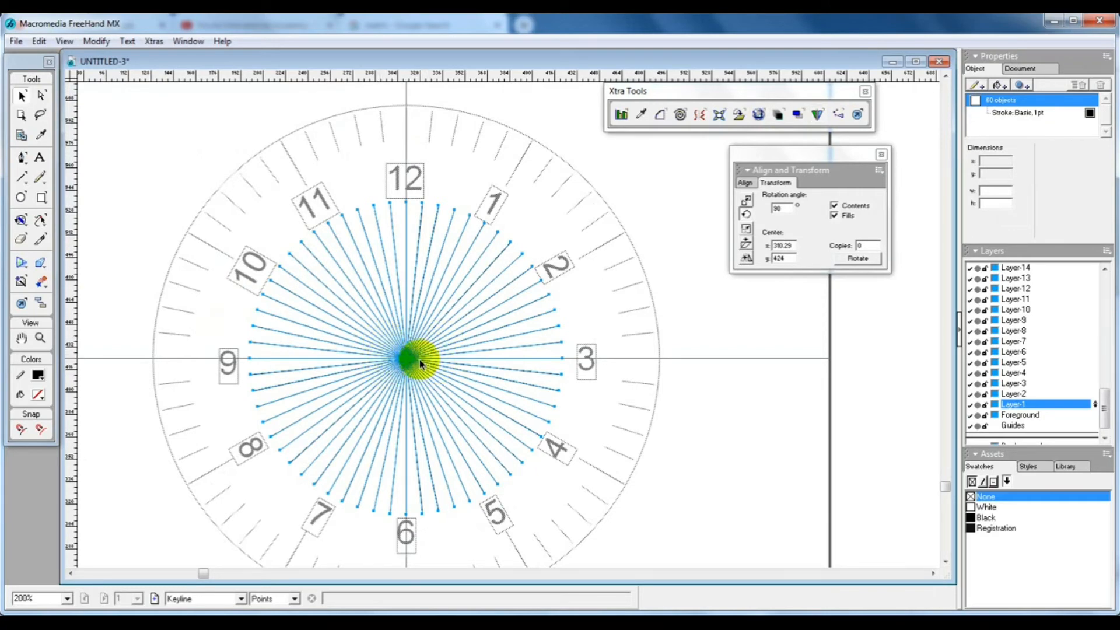
{"action": "key", "text": "ctrl+k"}
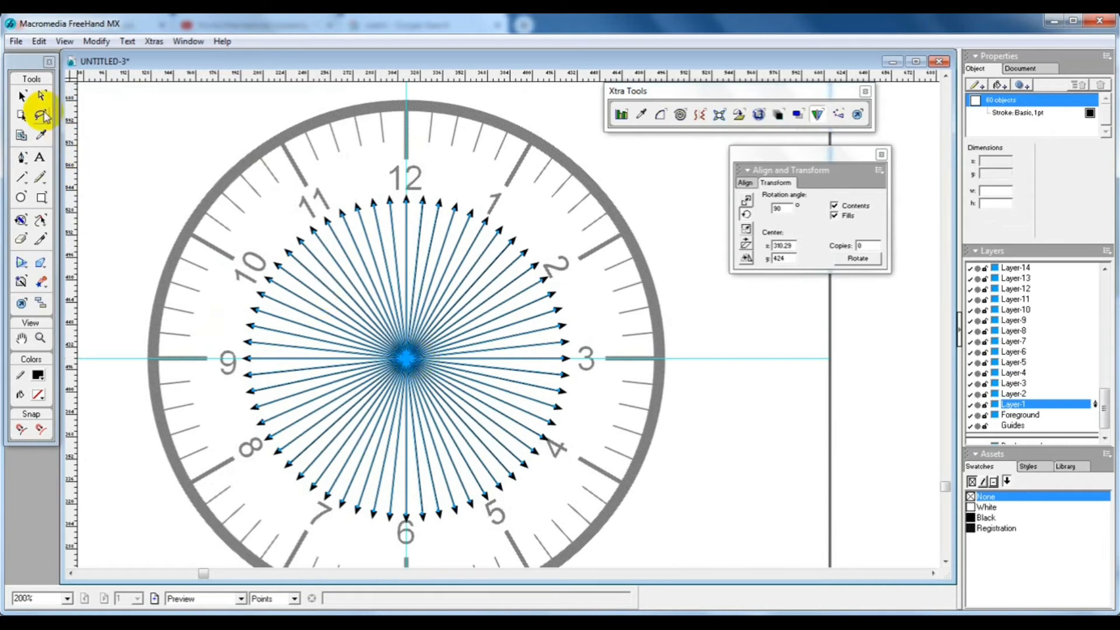
{"action": "left_click", "coordinate": [22, 95]}
{"action": "left_click", "coordinate": [736, 434]}
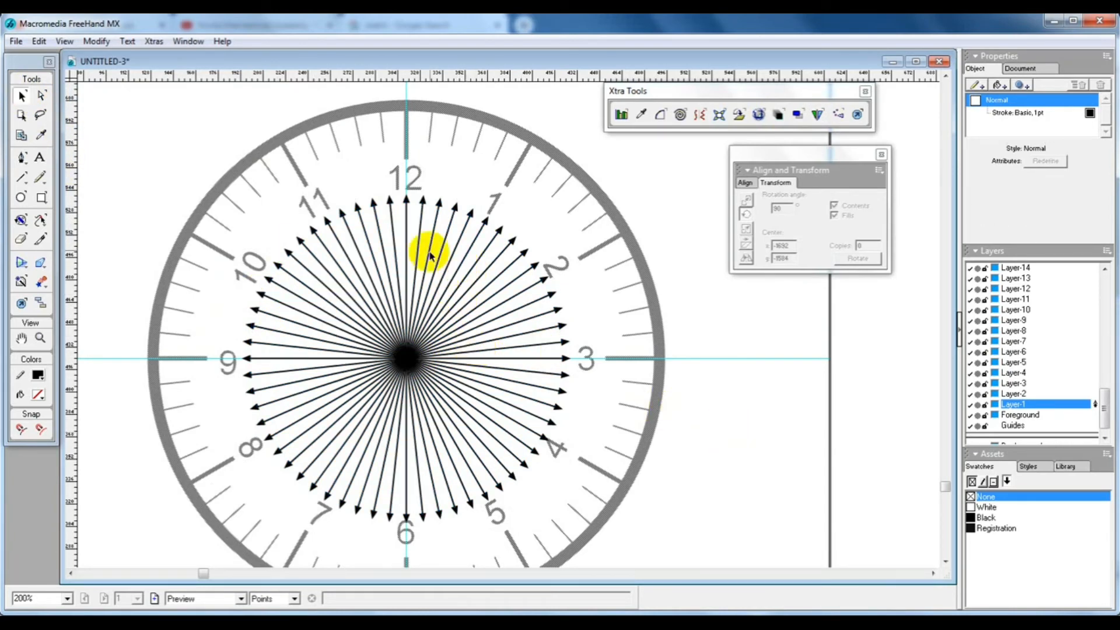
Move the hands pointing at minutes 1, 2 and 3 to Layer-1, Layer-2 and Layer-3 respectively
{"action": "left_click", "coordinate": [426, 213]}
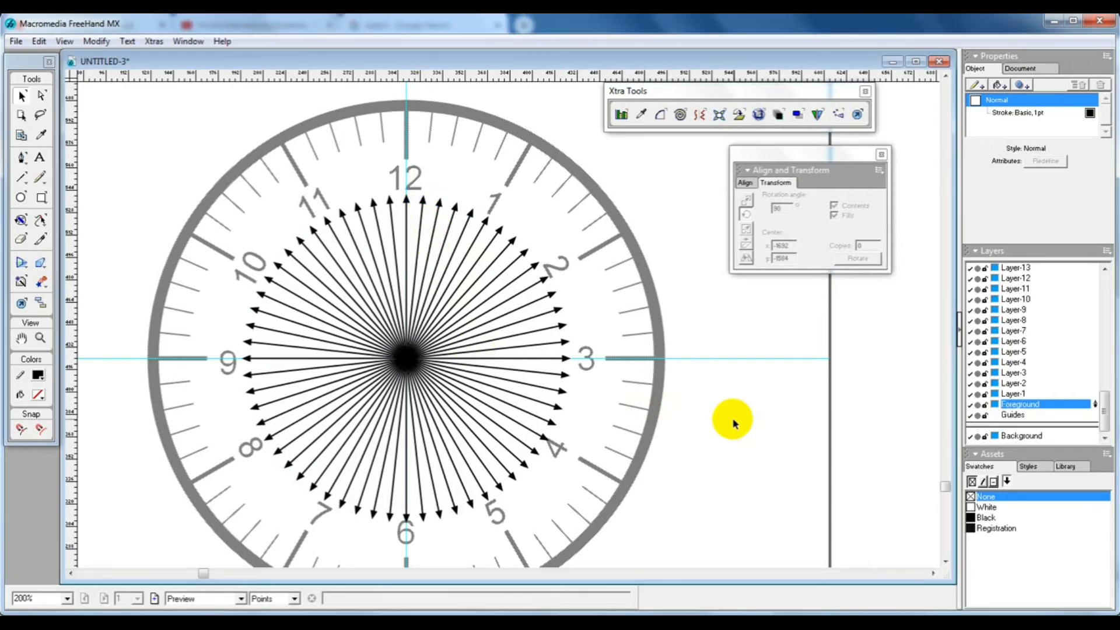
{"action": "left_click", "coordinate": [439, 216]}
{"action": "left_click", "coordinate": [425, 204]}
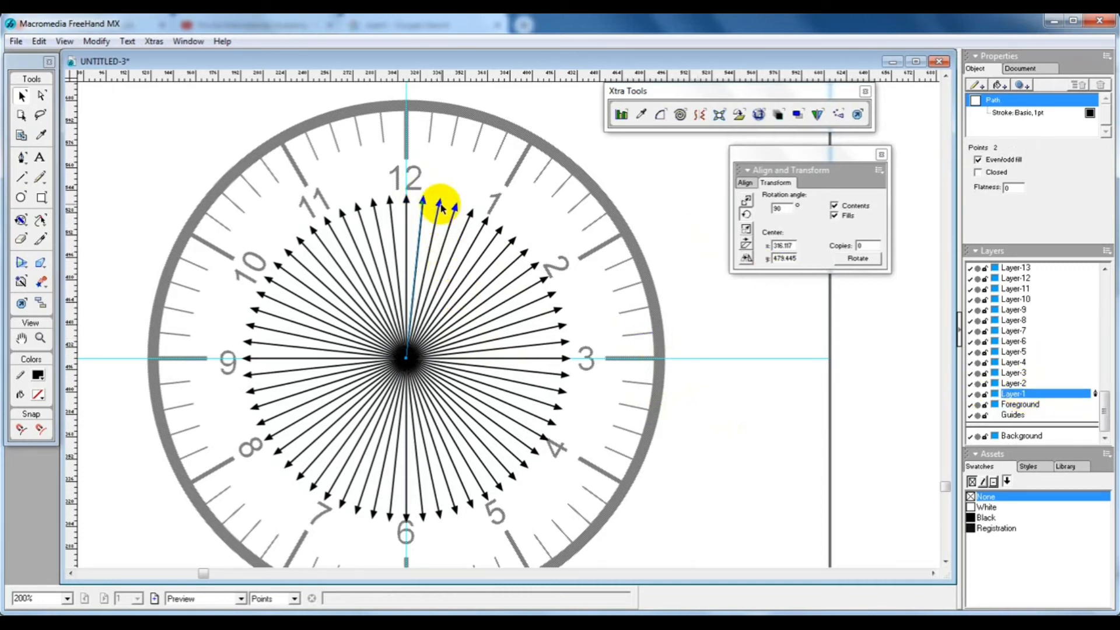
{"action": "left_click", "coordinate": [440, 205]}
{"action": "left_click", "coordinate": [1038, 383]}
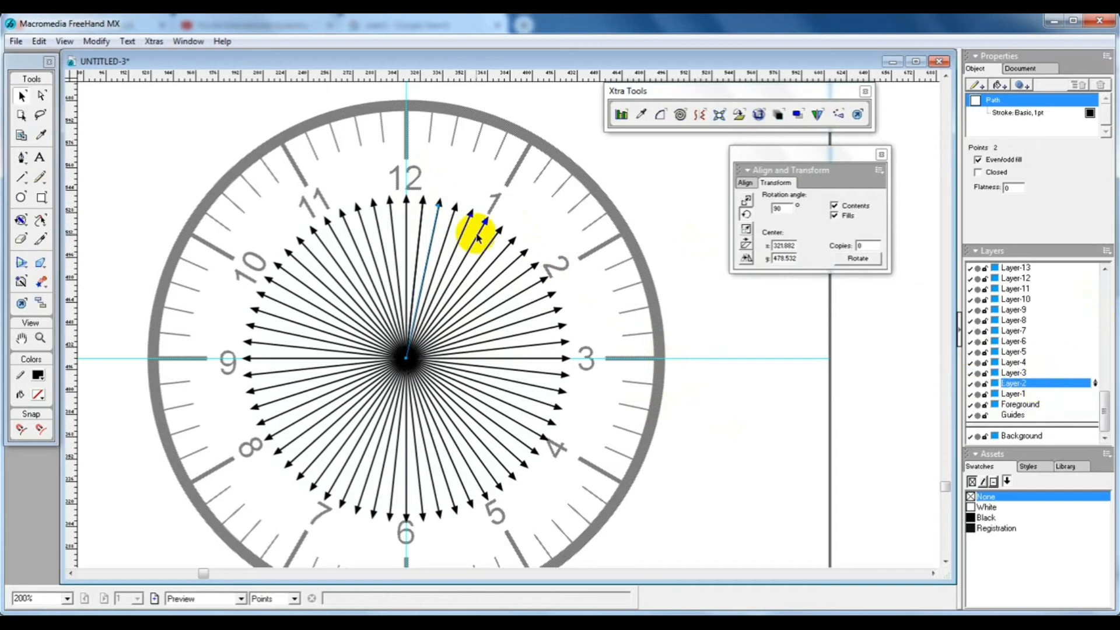
{"action": "left_click", "coordinate": [454, 209]}
{"action": "left_click", "coordinate": [1021, 374]}
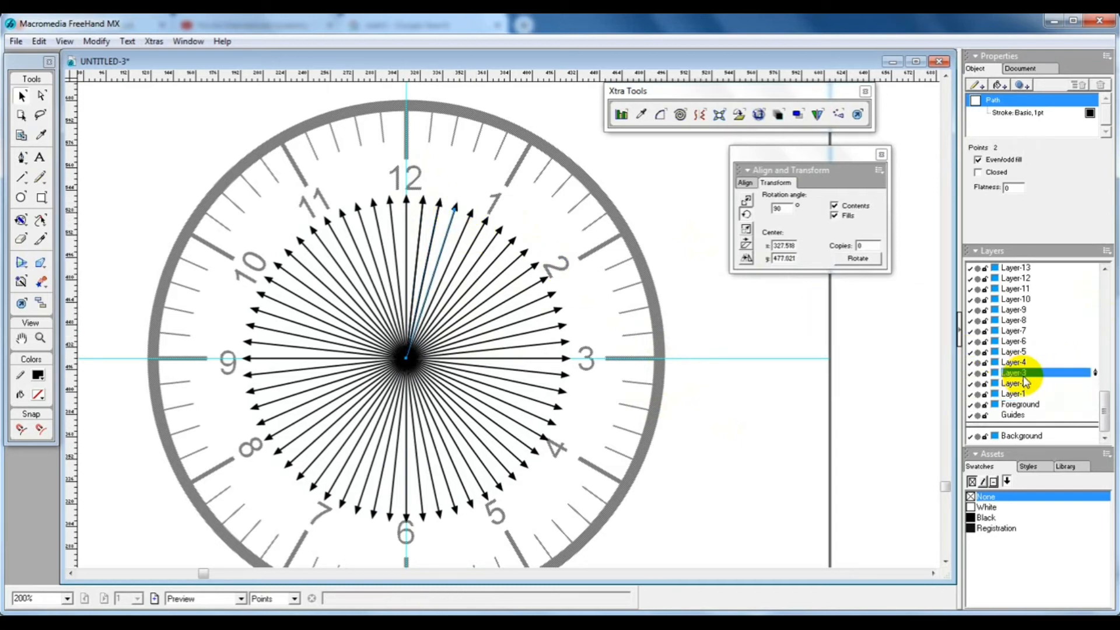
Move the hands pointing at minutes 4, 5 and 6 to Layer-4, Layer-5 and Layer-6 respectively
{"action": "left_click", "coordinate": [471, 217]}
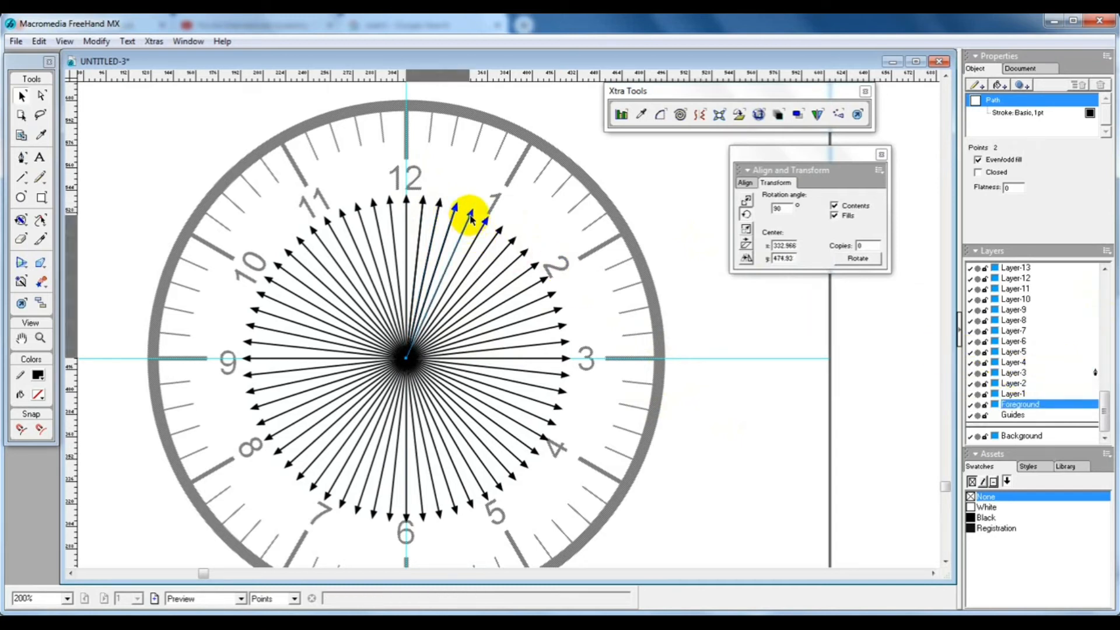
{"action": "left_click", "coordinate": [1026, 362]}
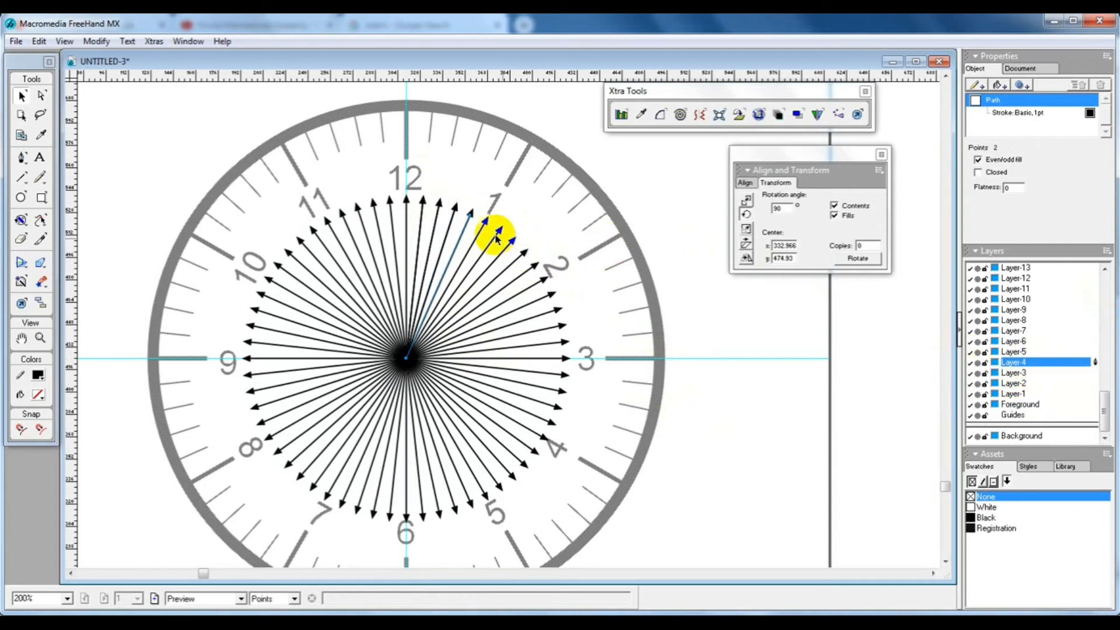
{"action": "left_click", "coordinate": [485, 222]}
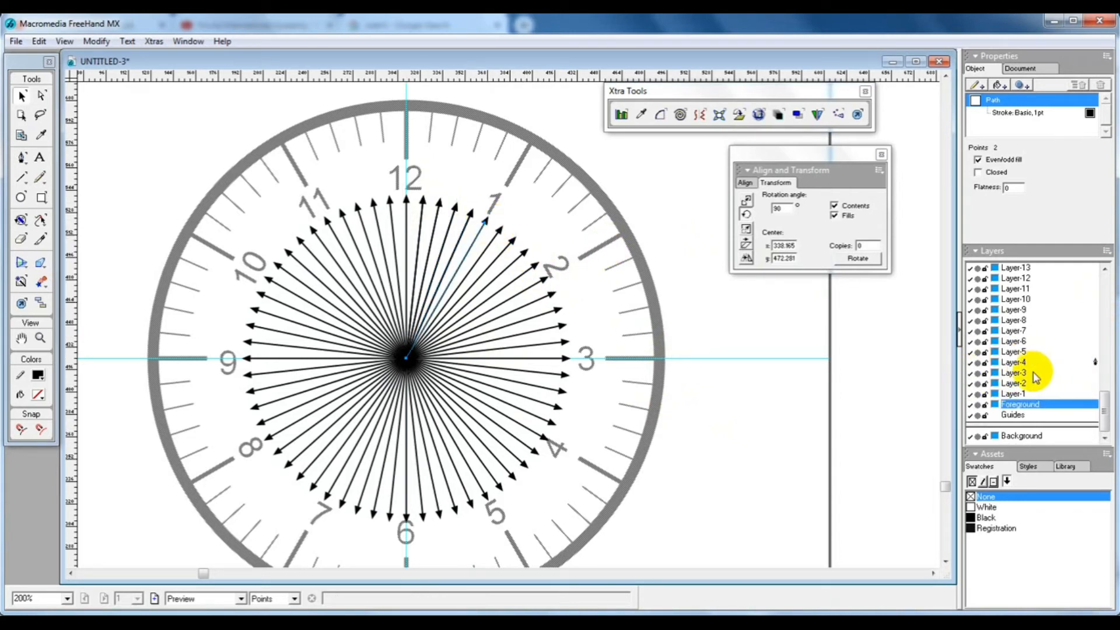
{"action": "left_click", "coordinate": [1017, 351]}
{"action": "left_click", "coordinate": [499, 232]}
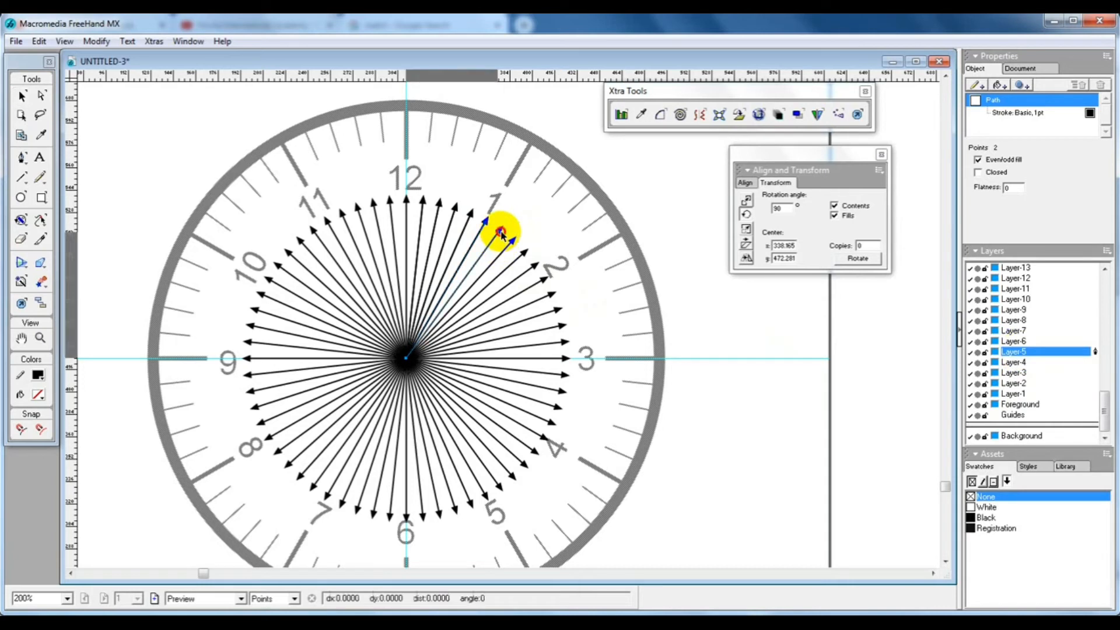
{"action": "left_click", "coordinate": [1036, 343]}
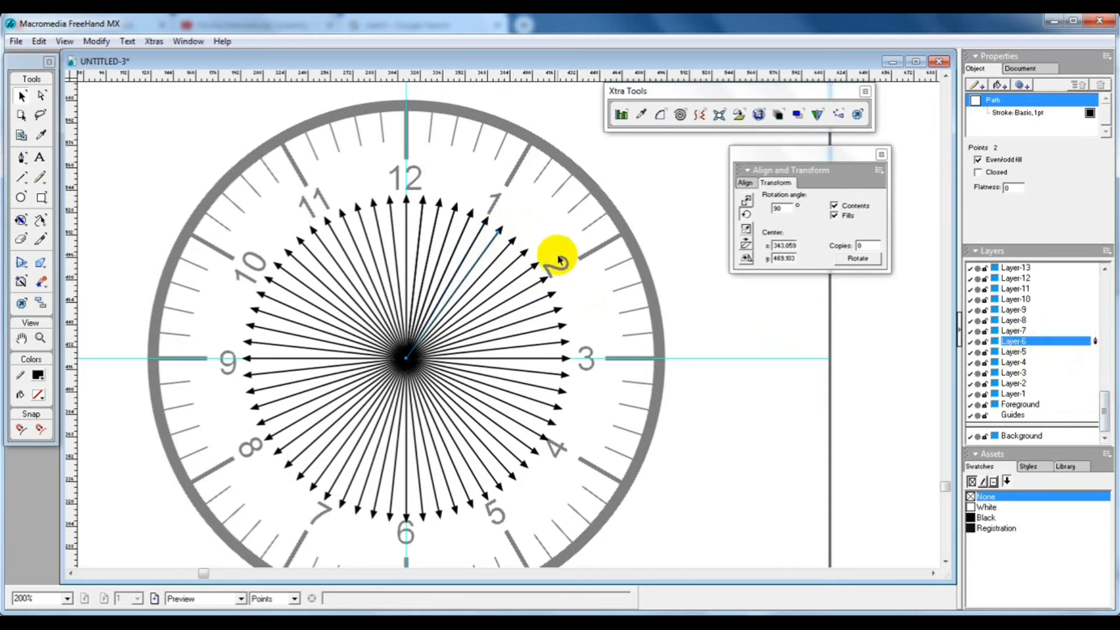
Move the hands pointing at minutes 7, 8 and 9 to Layer-7, Layer-8 and Layer-9 respectively
{"action": "left_click", "coordinate": [510, 244]}
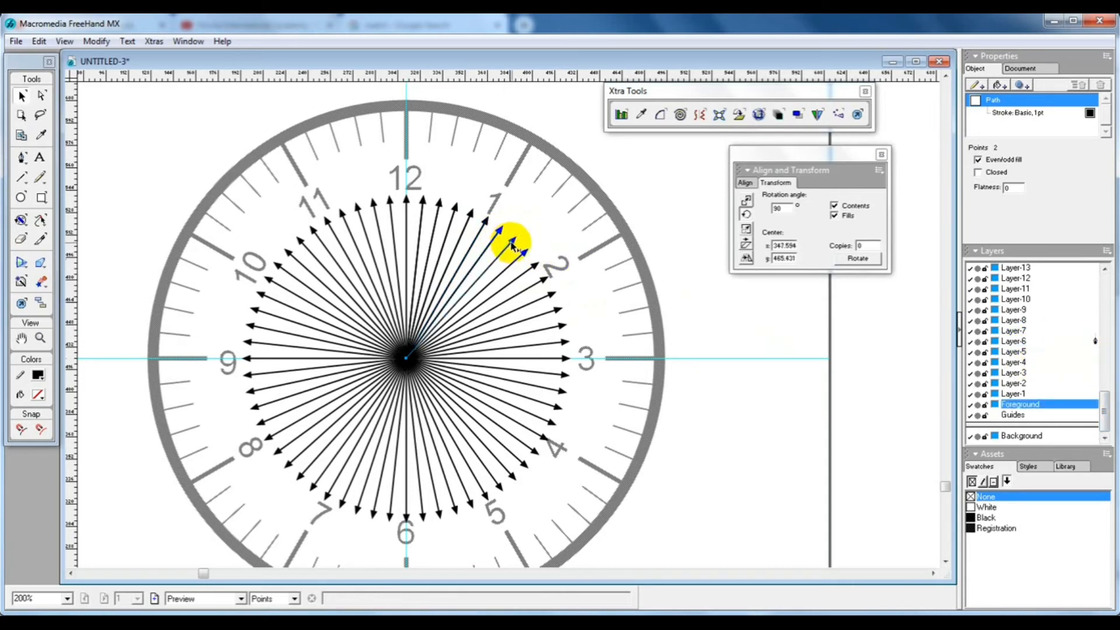
{"action": "left_click", "coordinate": [1018, 331]}
{"action": "left_click", "coordinate": [524, 255]}
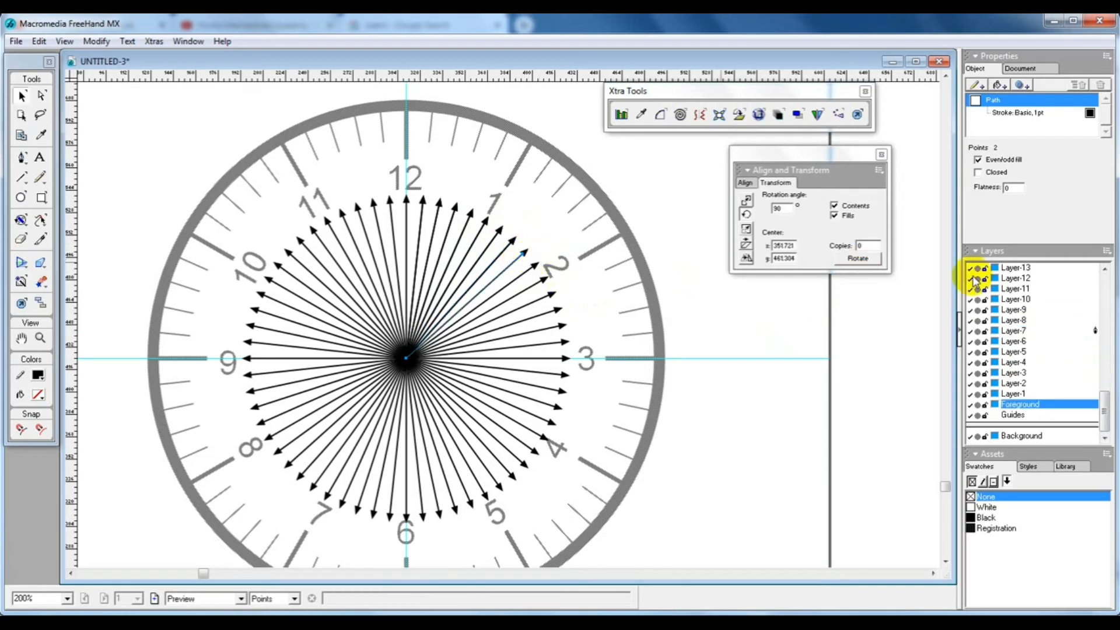
{"action": "left_click", "coordinate": [1031, 320]}
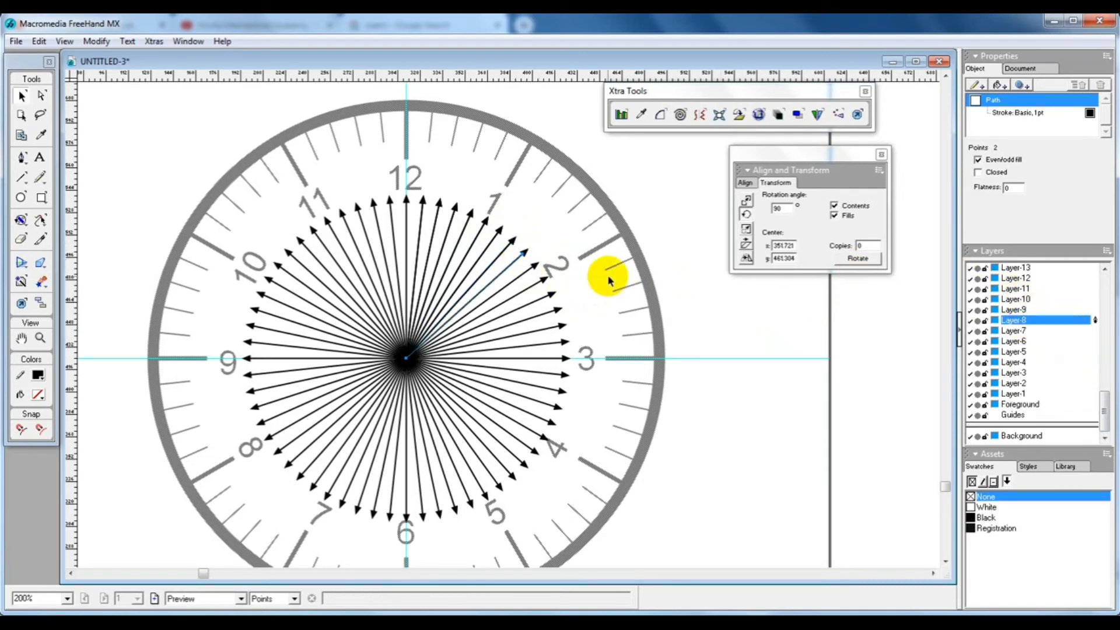
{"action": "left_click", "coordinate": [530, 267]}
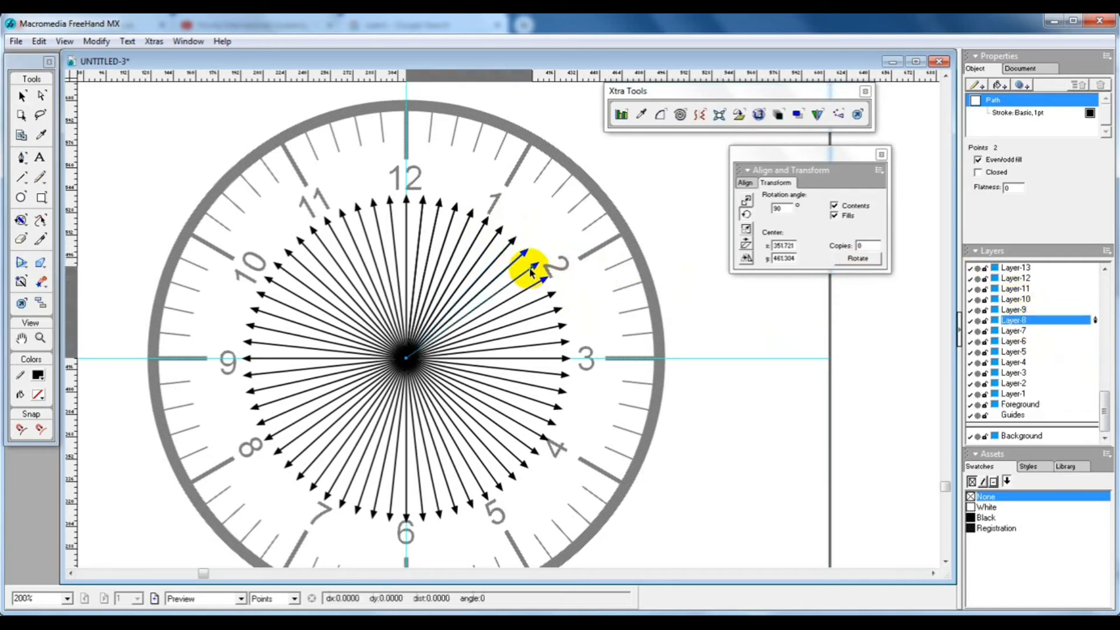
{"action": "left_click", "coordinate": [1014, 310]}
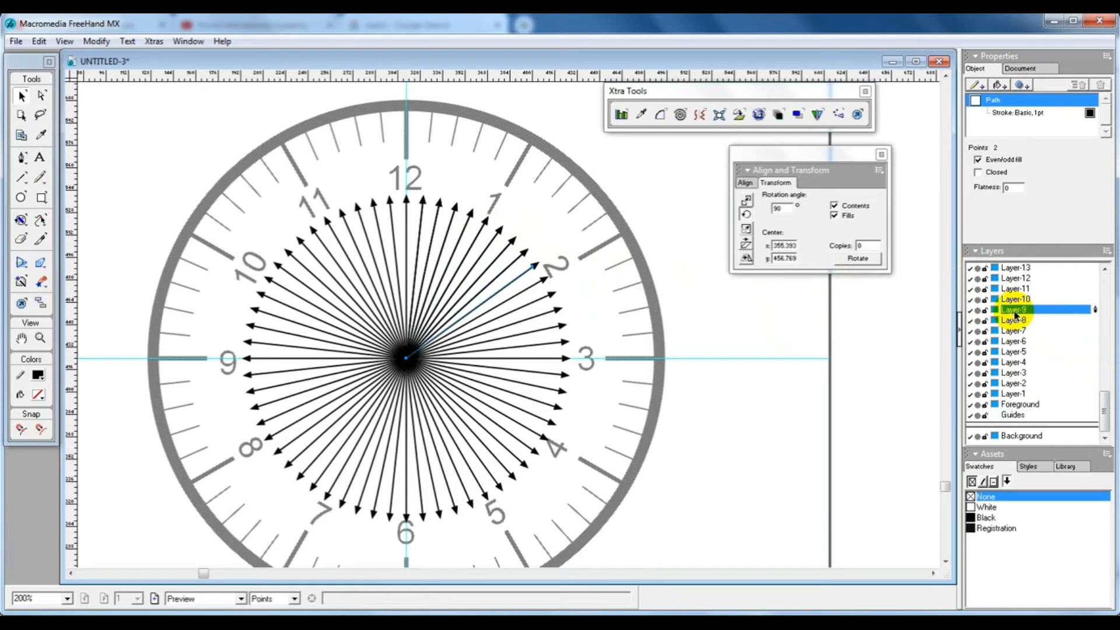
{"action": "left_click", "coordinate": [546, 280]}
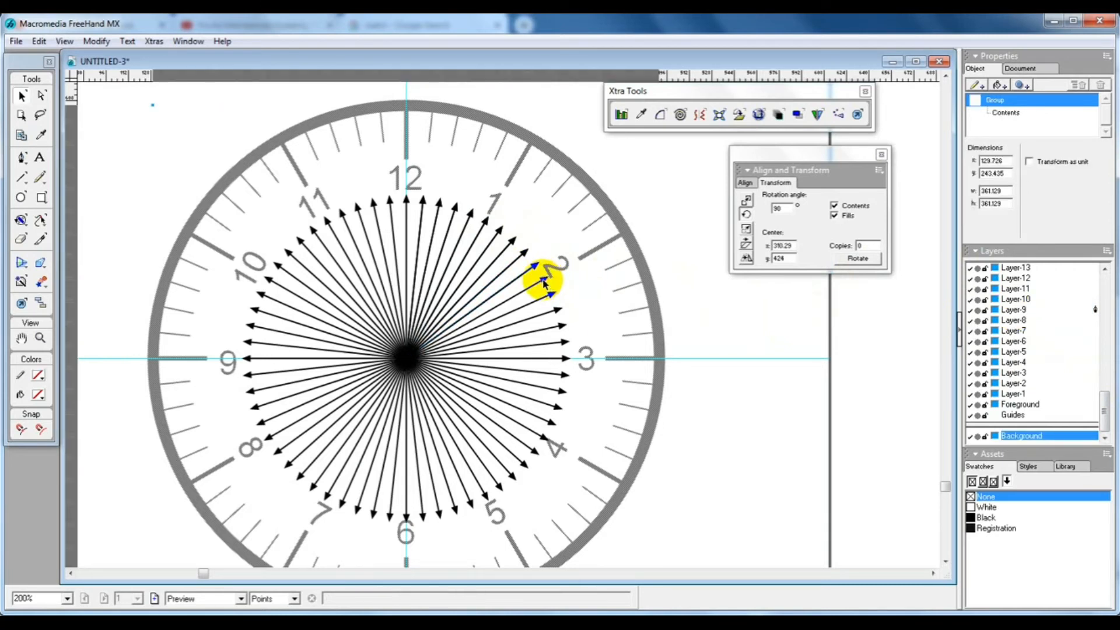
Move the hands pointing at minutes 10, 11 and 12 to Layer-10, Layer-11 and Layer-12 respectively
{"action": "left_click", "coordinate": [549, 278]}
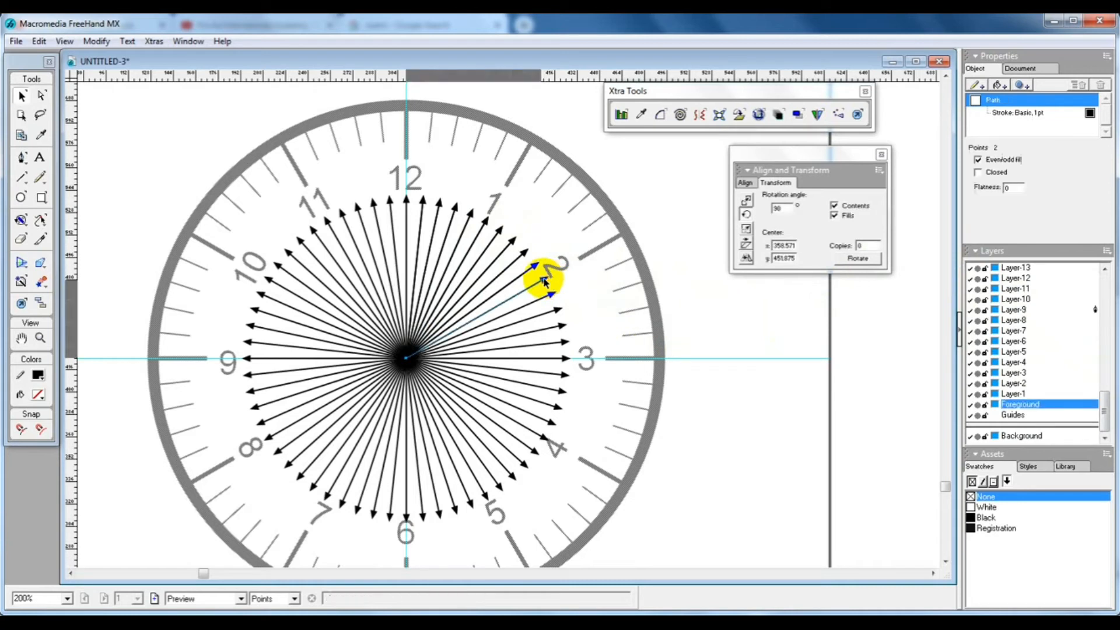
{"action": "left_click", "coordinate": [1028, 299]}
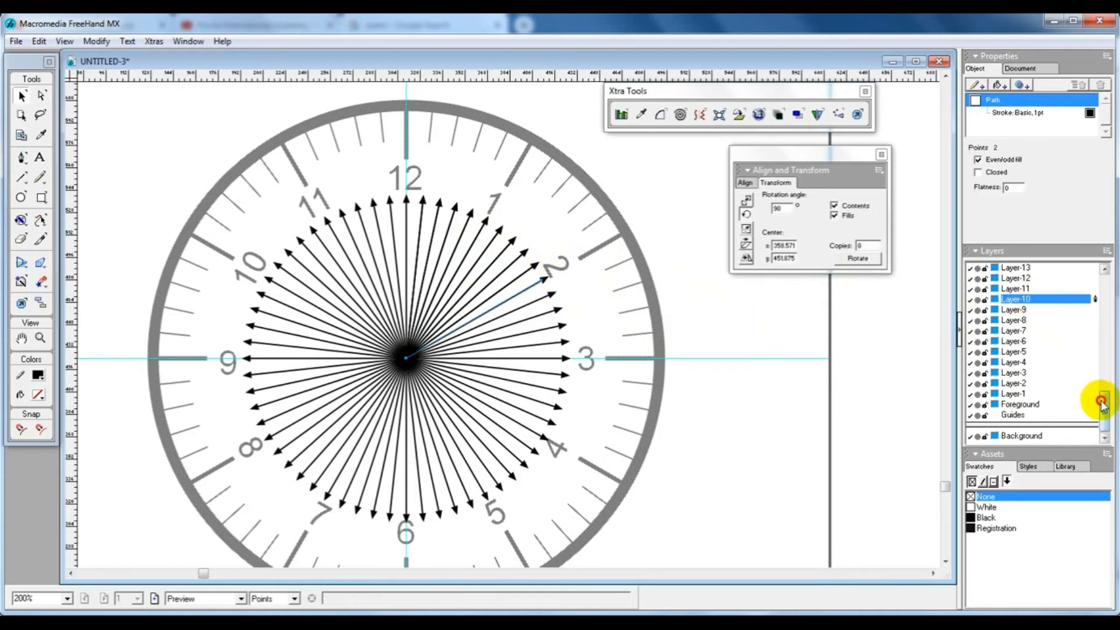
{"action": "left_click_drag", "start_coordinate": [1101, 402], "coordinate": [1100, 374]}
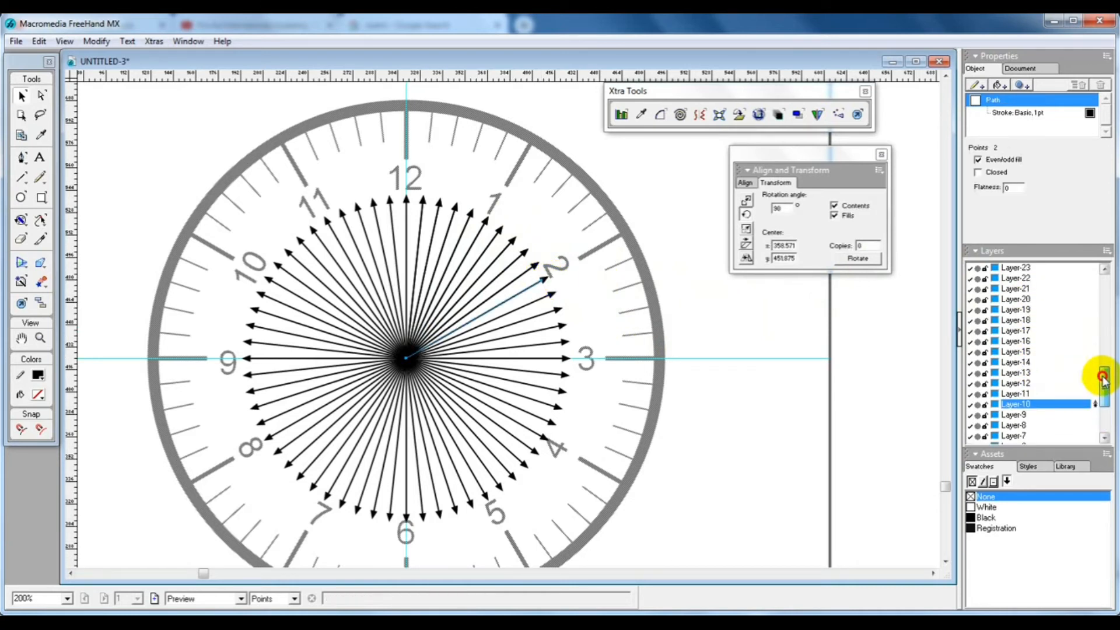
{"action": "left_click", "coordinate": [553, 298]}
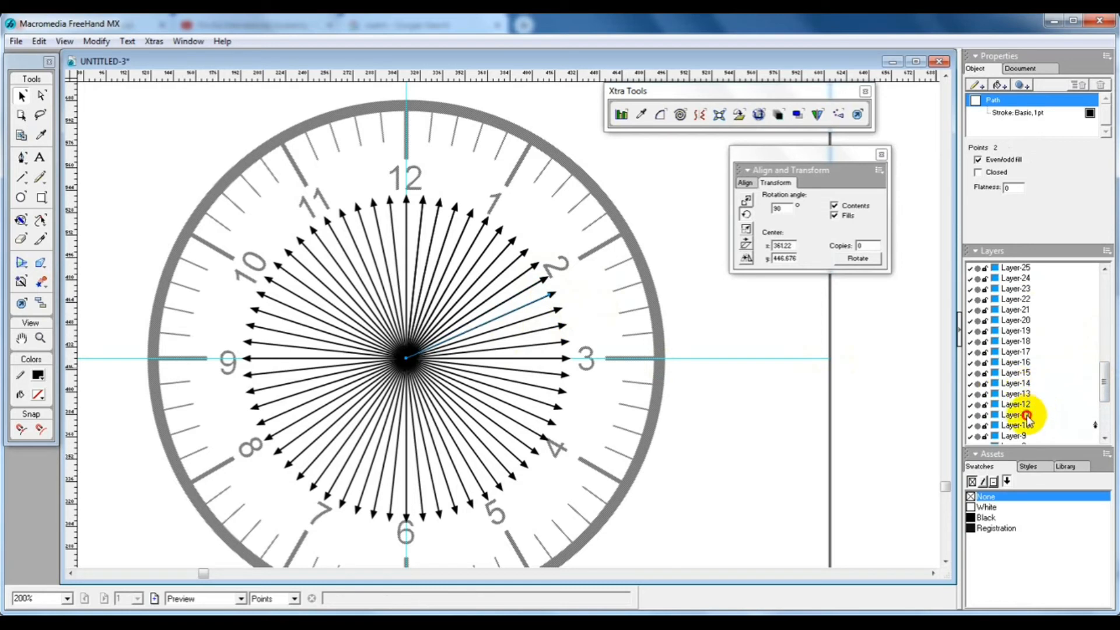
{"action": "left_click", "coordinate": [555, 311]}
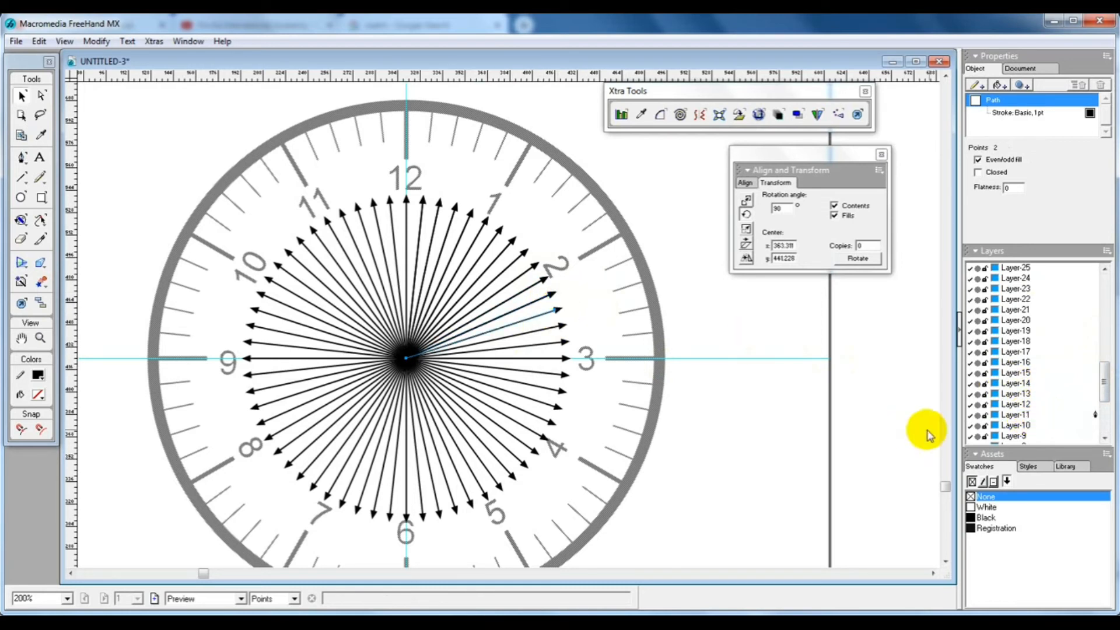
Move the hands pointing at minutes 13, 14 and 15 to Layer-13, Layer-14 and Layer-15 respectively
{"action": "left_click", "coordinate": [560, 327]}
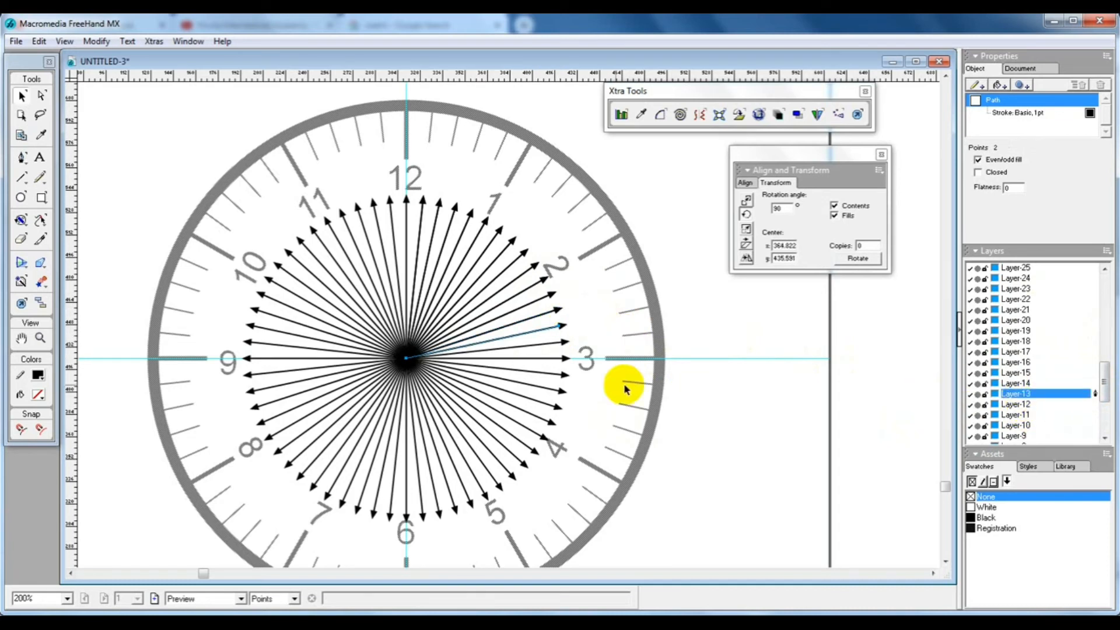
{"action": "left_click", "coordinate": [563, 342]}
{"action": "left_click", "coordinate": [1004, 385]}
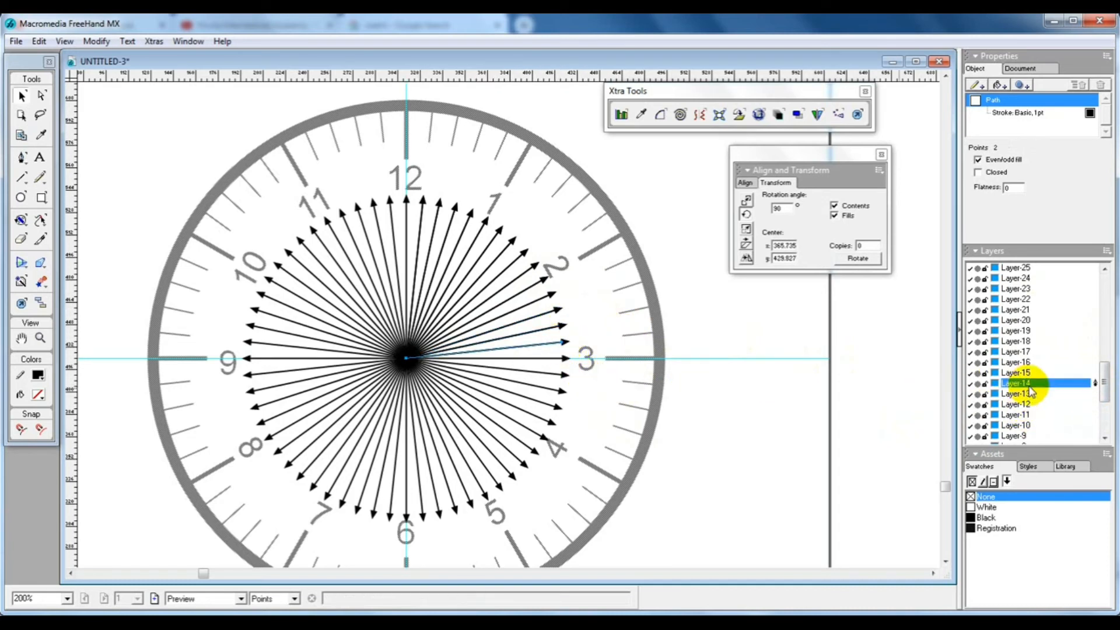
{"action": "left_click", "coordinate": [580, 359]}
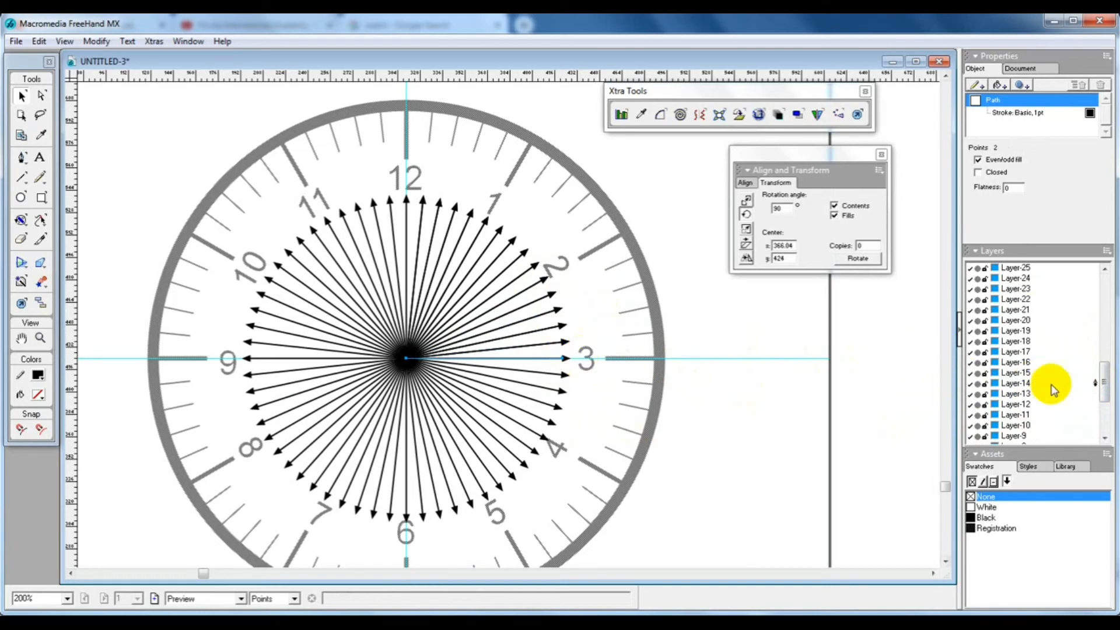
{"action": "left_click", "coordinate": [1026, 373]}
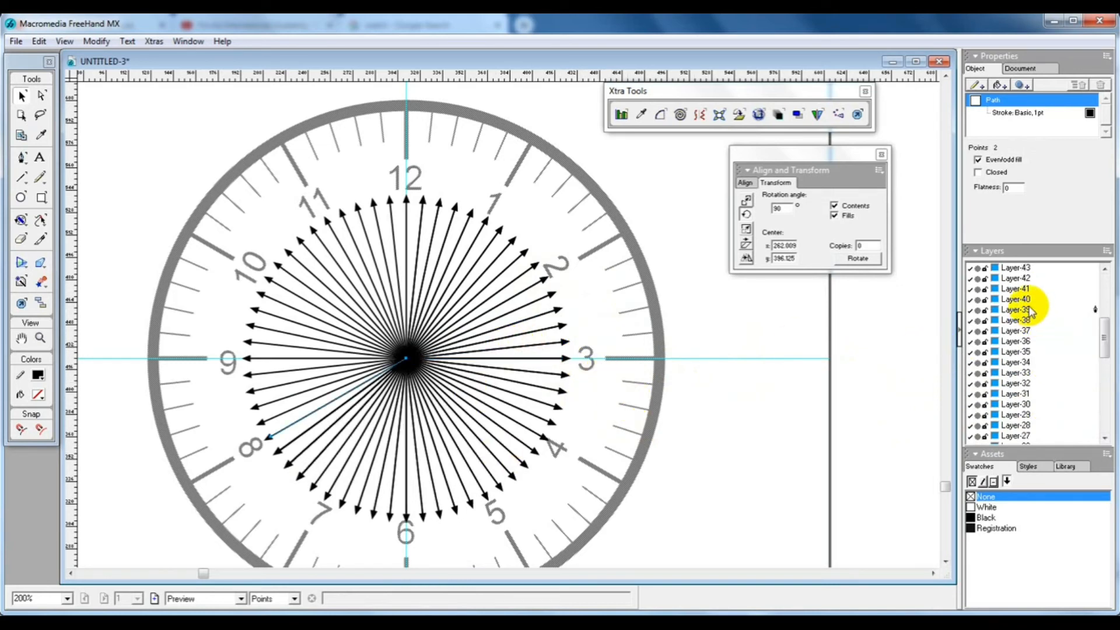
Move the hands pointing at minutes 40, 41 and 42 to Layer-40, Layer-41 and Layer-42 respectively
{"action": "left_click", "coordinate": [1031, 299]}
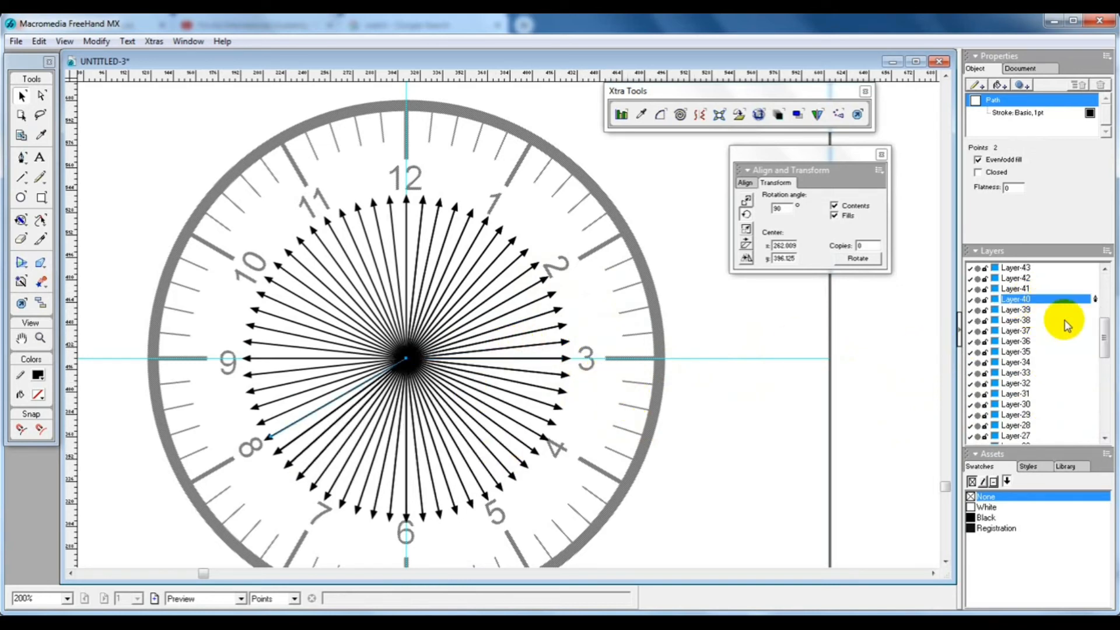
{"action": "left_click_drag", "start_coordinate": [1102, 337], "coordinate": [1113, 315]}
{"action": "left_click", "coordinate": [267, 426]}
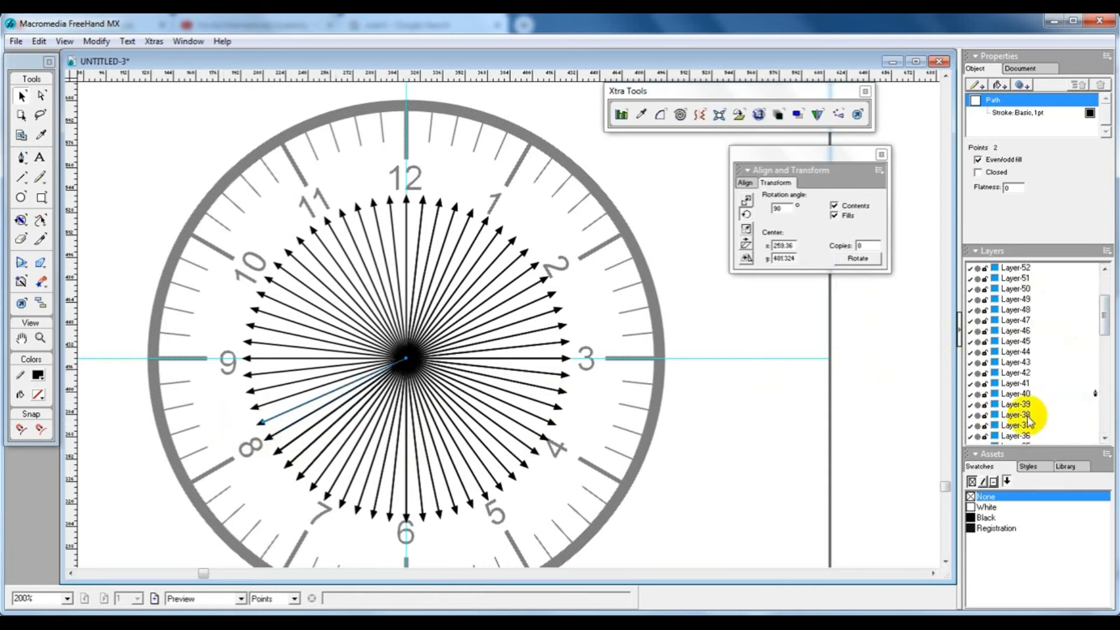
{"action": "left_click", "coordinate": [1034, 384]}
{"action": "left_click", "coordinate": [284, 412]}
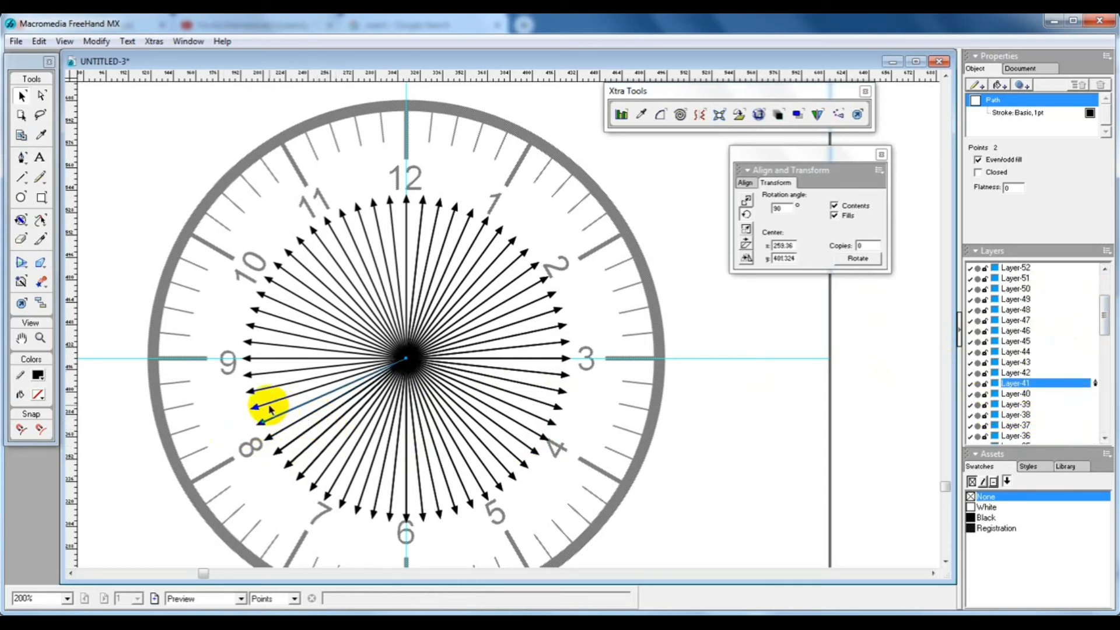
{"action": "left_click", "coordinate": [282, 403]}
{"action": "left_click", "coordinate": [1016, 372]}
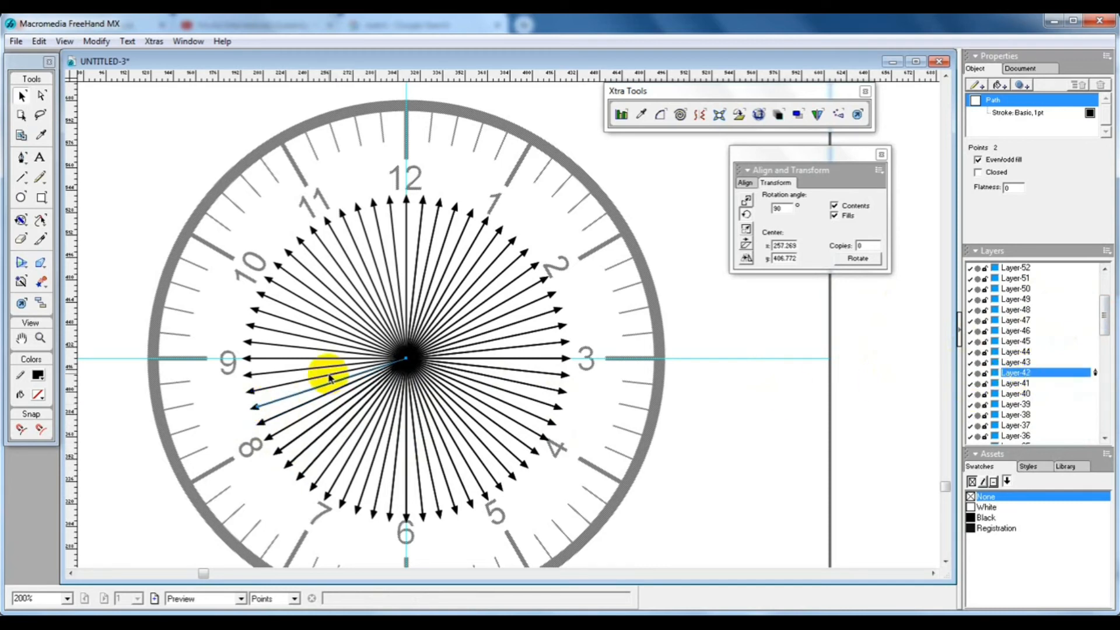
Move the hands pointing at minutes 43, 44 and 45 to Layer-43, Layer-44 and Layer-45 respectively
{"action": "left_click", "coordinate": [262, 388]}
{"action": "left_click", "coordinate": [1016, 363]}
{"action": "left_click", "coordinate": [281, 376]}
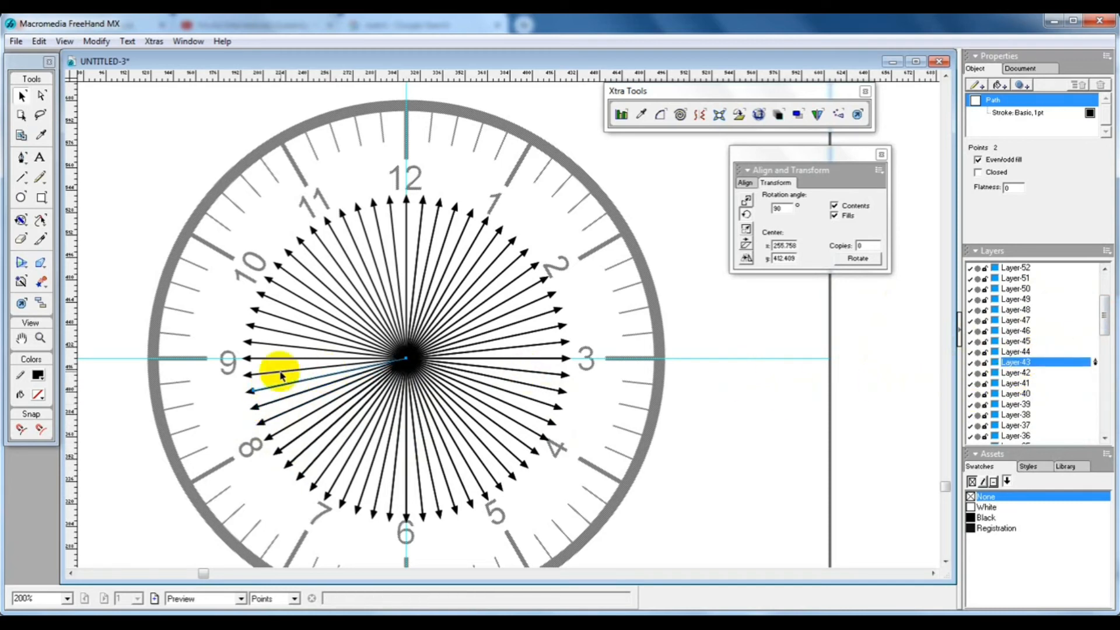
{"action": "left_click", "coordinate": [1016, 352]}
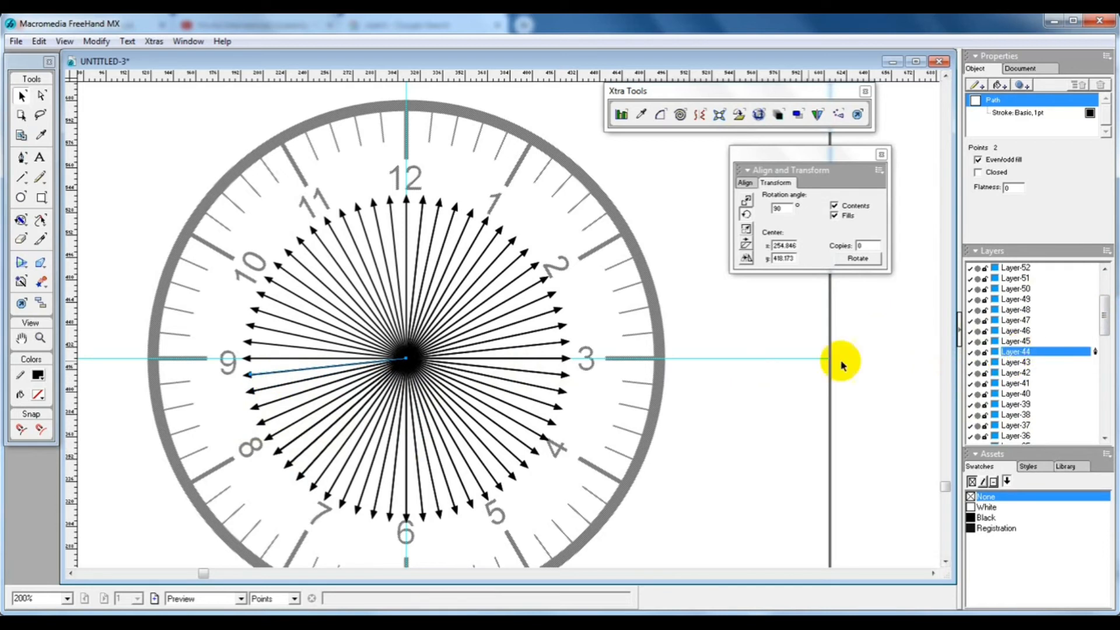
{"action": "left_click", "coordinate": [252, 358]}
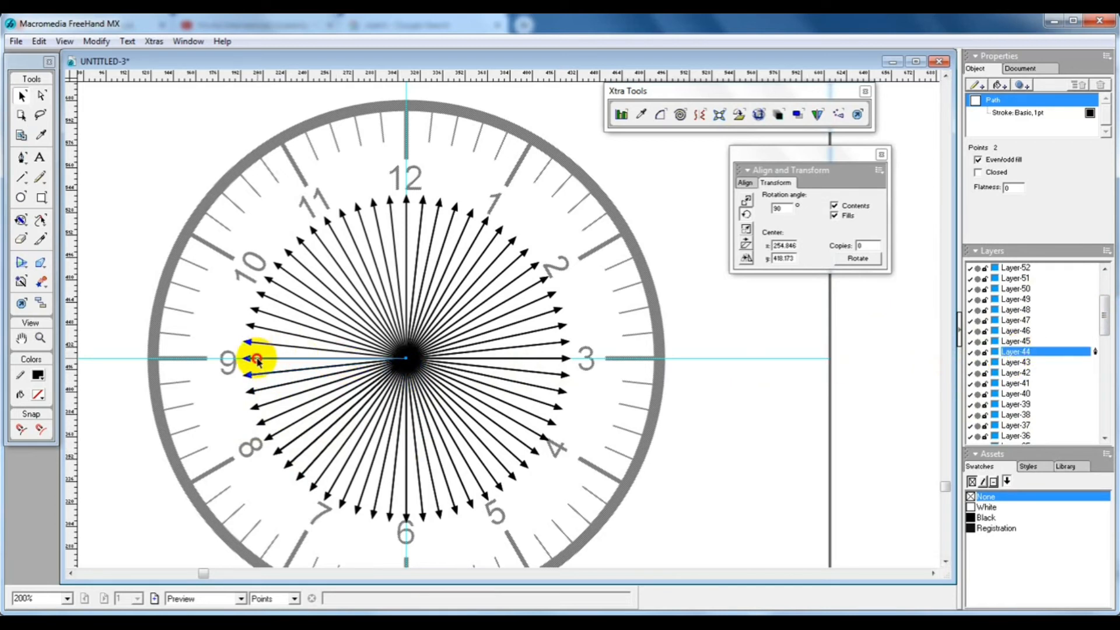
{"action": "left_click", "coordinate": [1033, 342]}
Move the hands pointing at minutes 46, 47 and 48 to Layer-46, Layer-47 and Layer-48 respectively
{"action": "left_click", "coordinate": [243, 349]}
{"action": "left_click", "coordinate": [249, 343]}
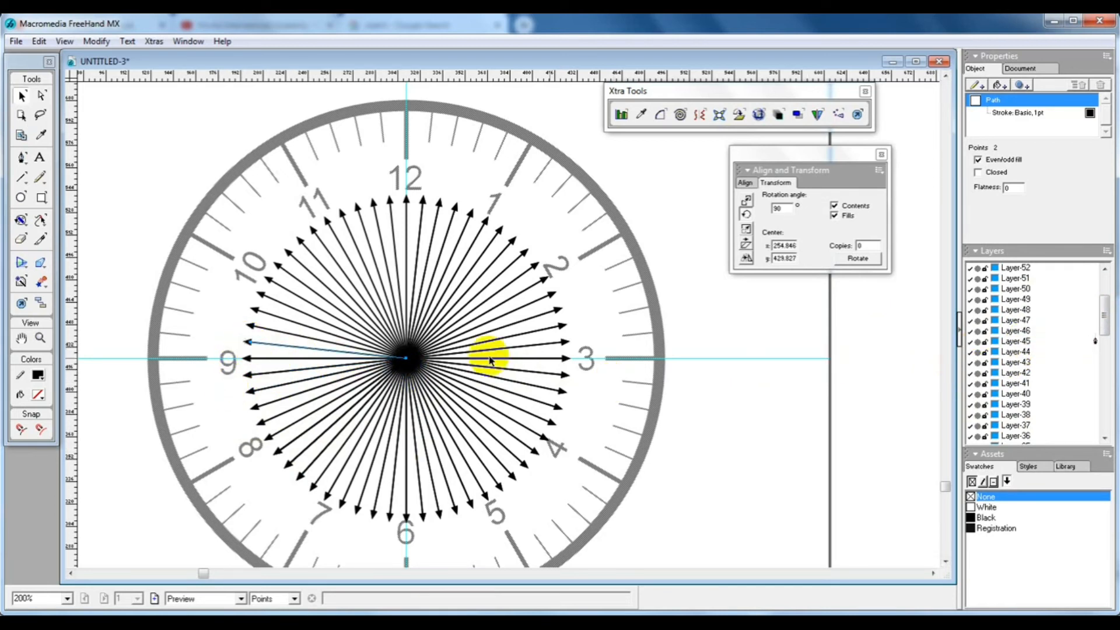
{"action": "left_click", "coordinate": [1036, 331]}
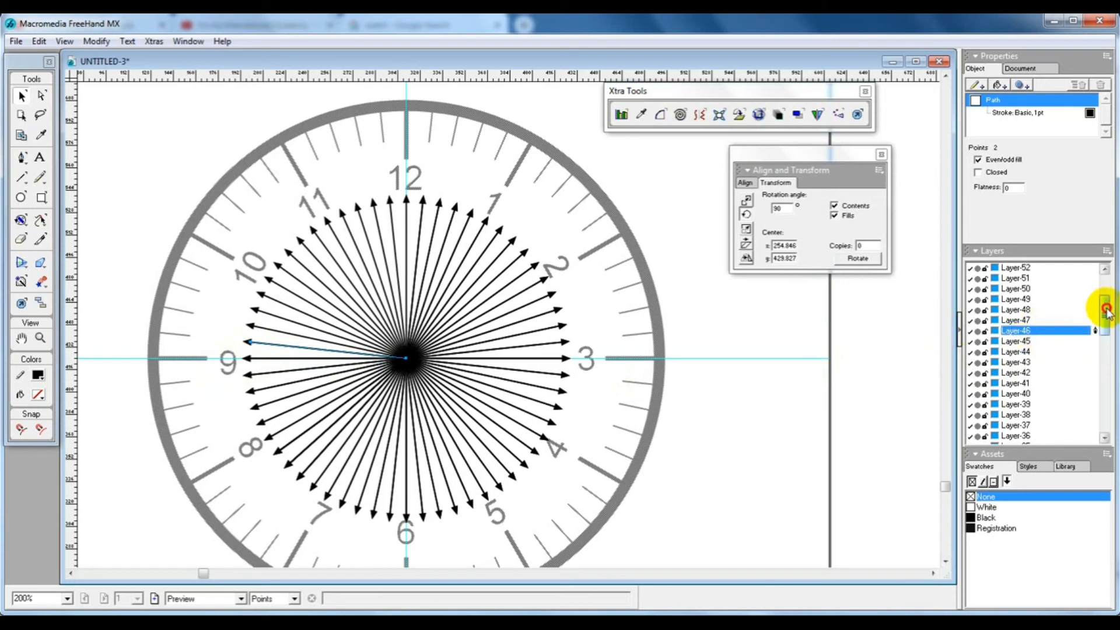
{"action": "left_click_drag", "start_coordinate": [1102, 307], "coordinate": [1102, 283]}
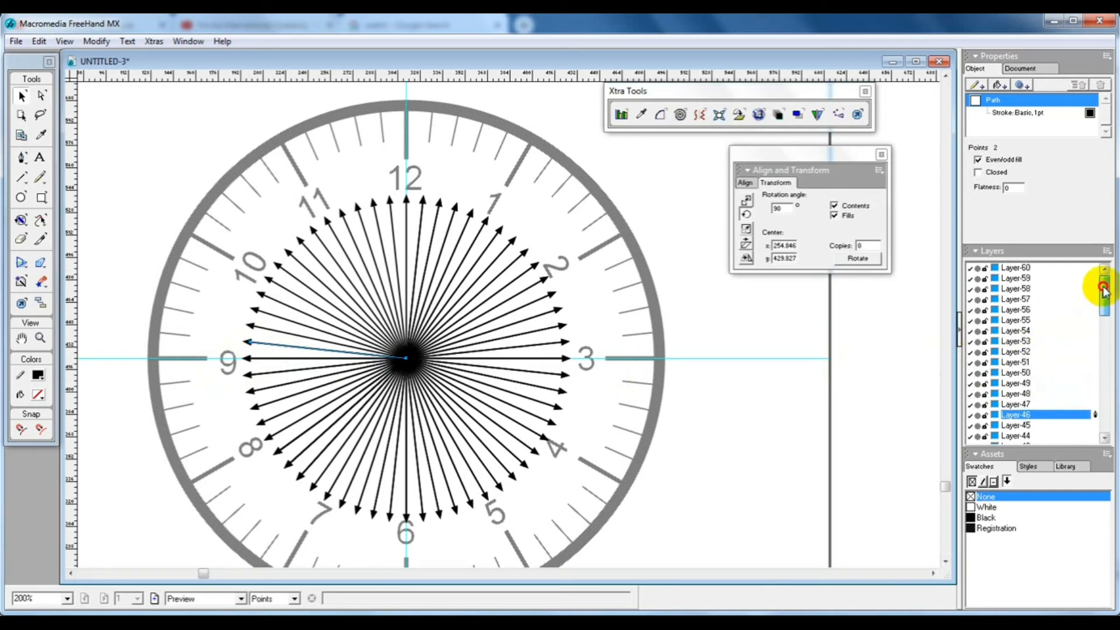
{"action": "left_click", "coordinate": [250, 325]}
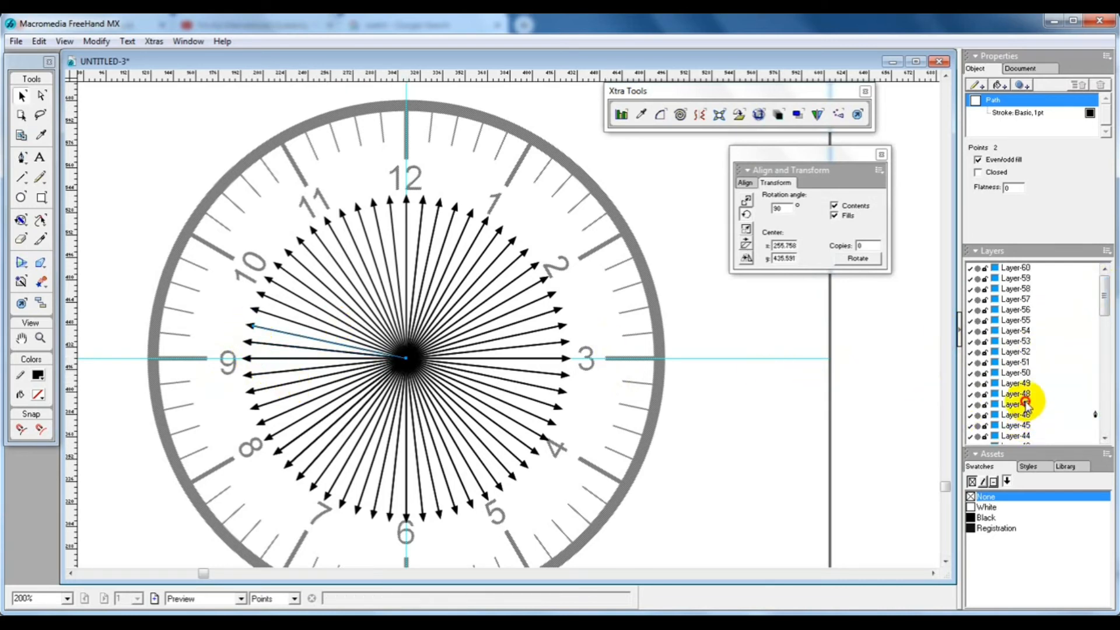
{"action": "left_click", "coordinate": [1041, 413]}
{"action": "left_click", "coordinate": [252, 309]}
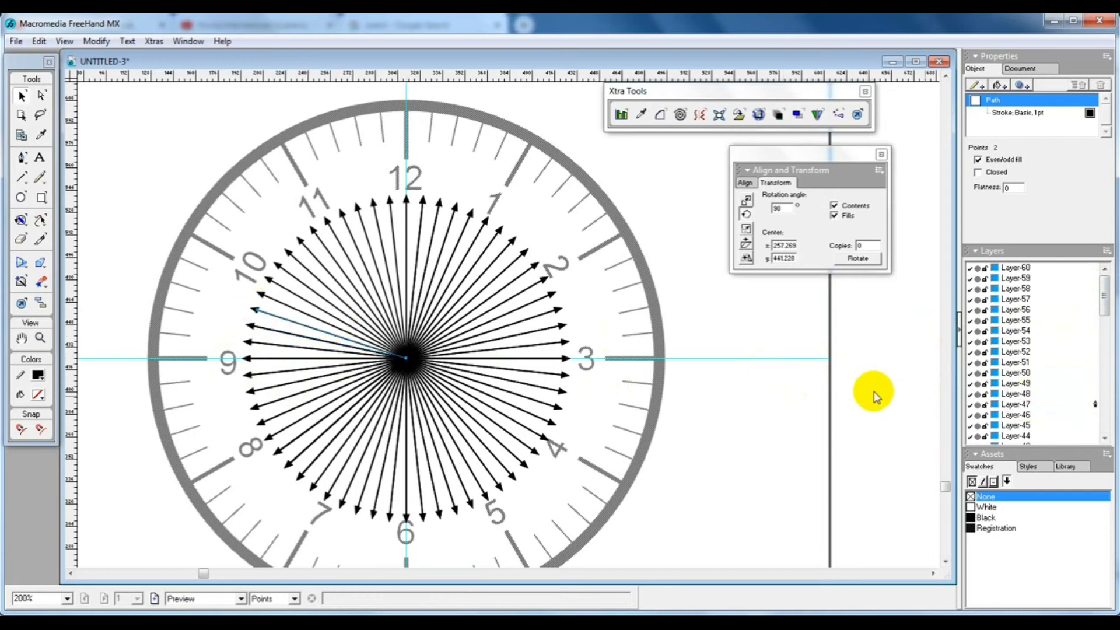
Move the hands pointing at minutes 49, 50 and 51 to Layer-49, Layer-50 and Layer-51 respectively
{"action": "left_click", "coordinate": [263, 295]}
{"action": "left_click", "coordinate": [1014, 383]}
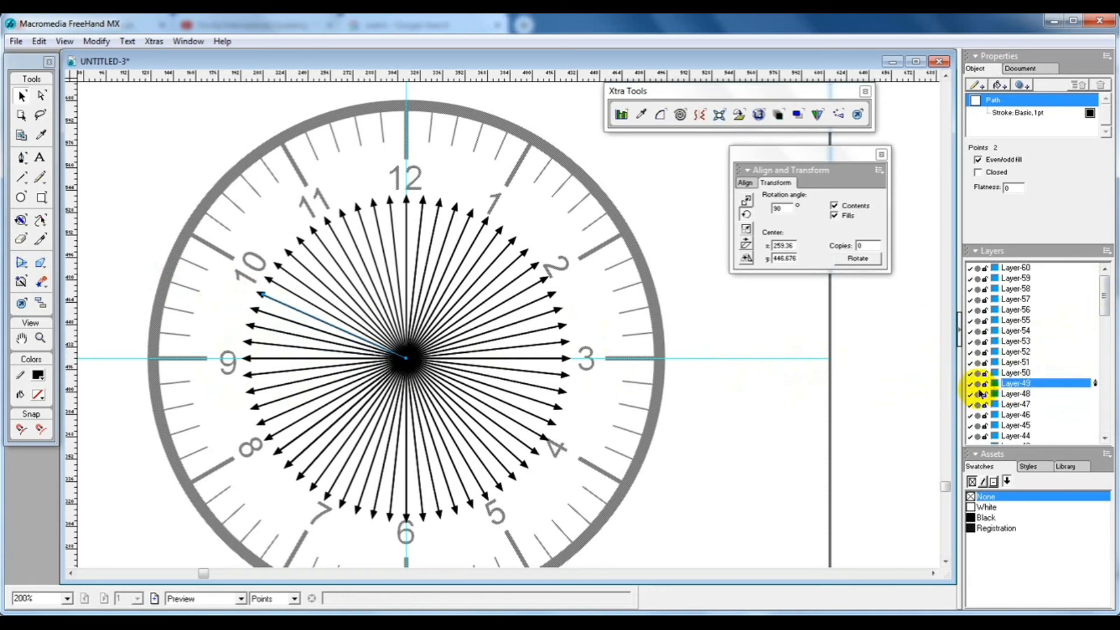
{"action": "left_click", "coordinate": [280, 286]}
{"action": "left_click", "coordinate": [1074, 373]}
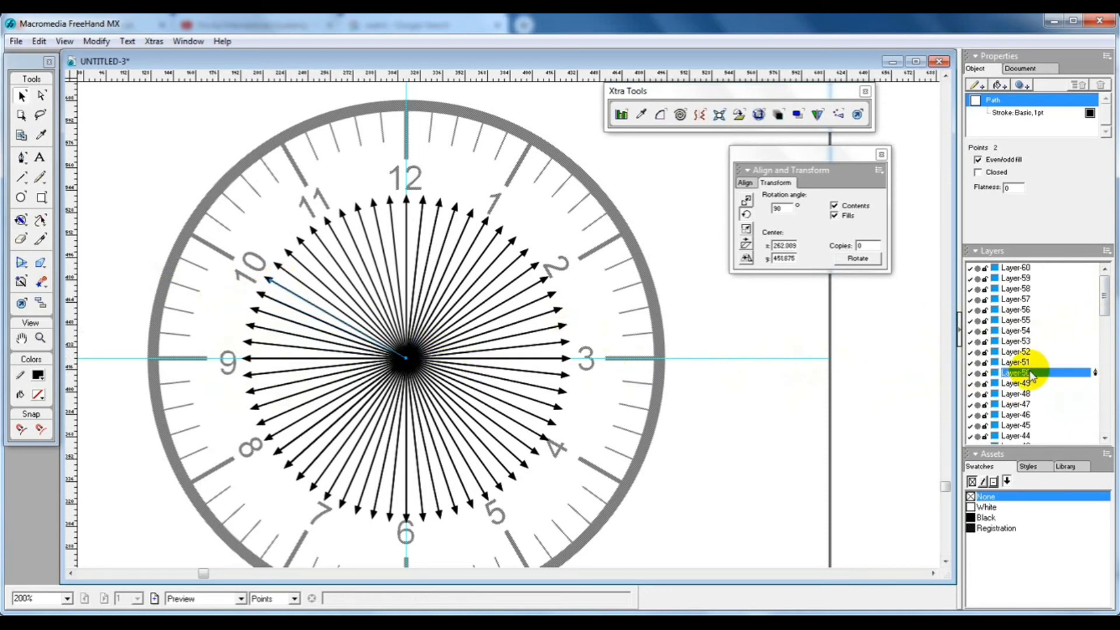
{"action": "left_click", "coordinate": [287, 271]}
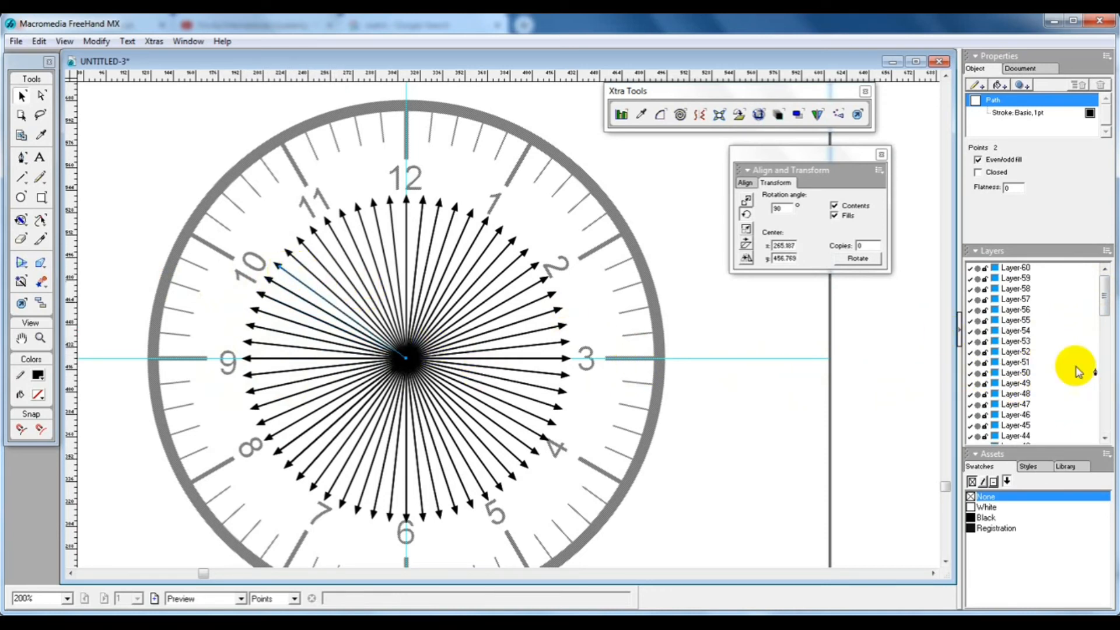
{"action": "left_click", "coordinate": [1023, 363]}
Move the hands pointing at minutes 52, 53 and 54 to Layer-52, Layer-53 and Layer-54 respectively
{"action": "left_click", "coordinate": [288, 252]}
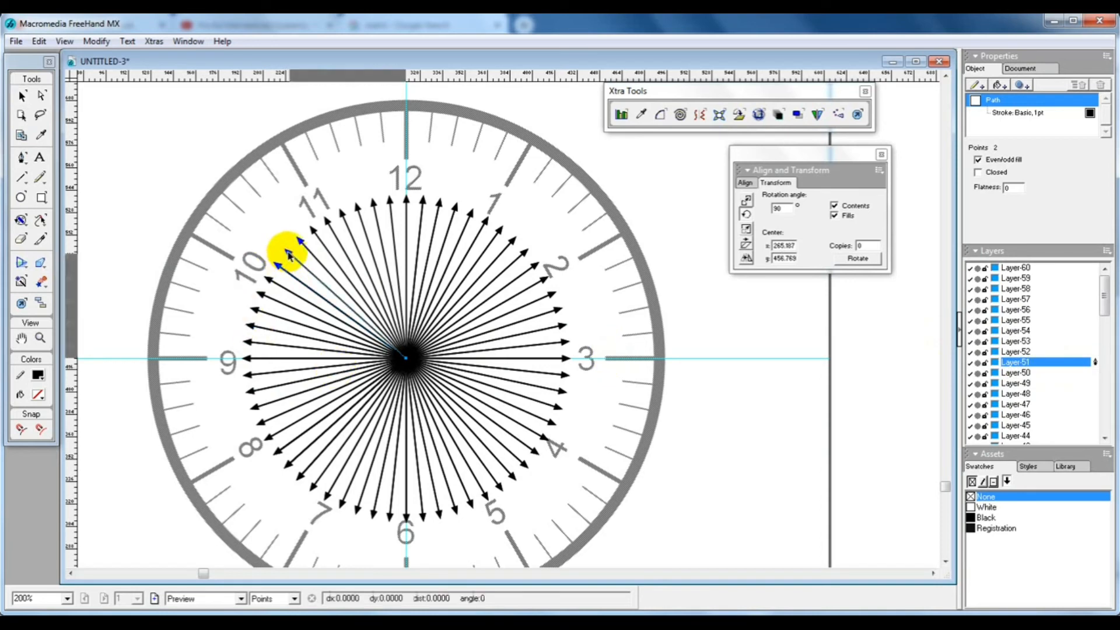
{"action": "left_click", "coordinate": [1042, 351]}
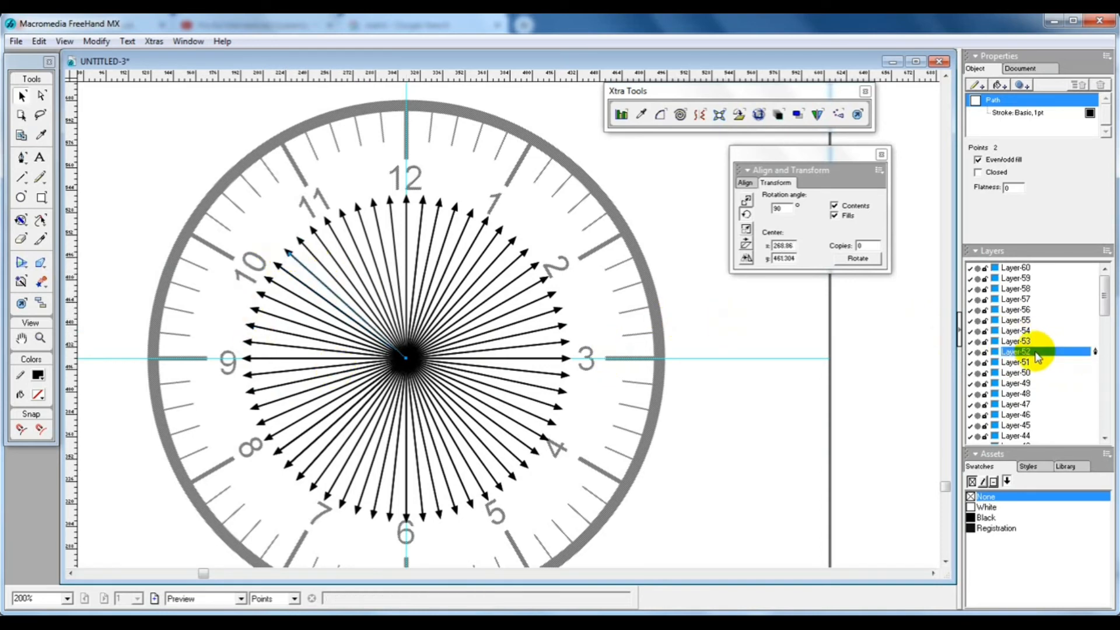
{"action": "left_click", "coordinate": [298, 239]}
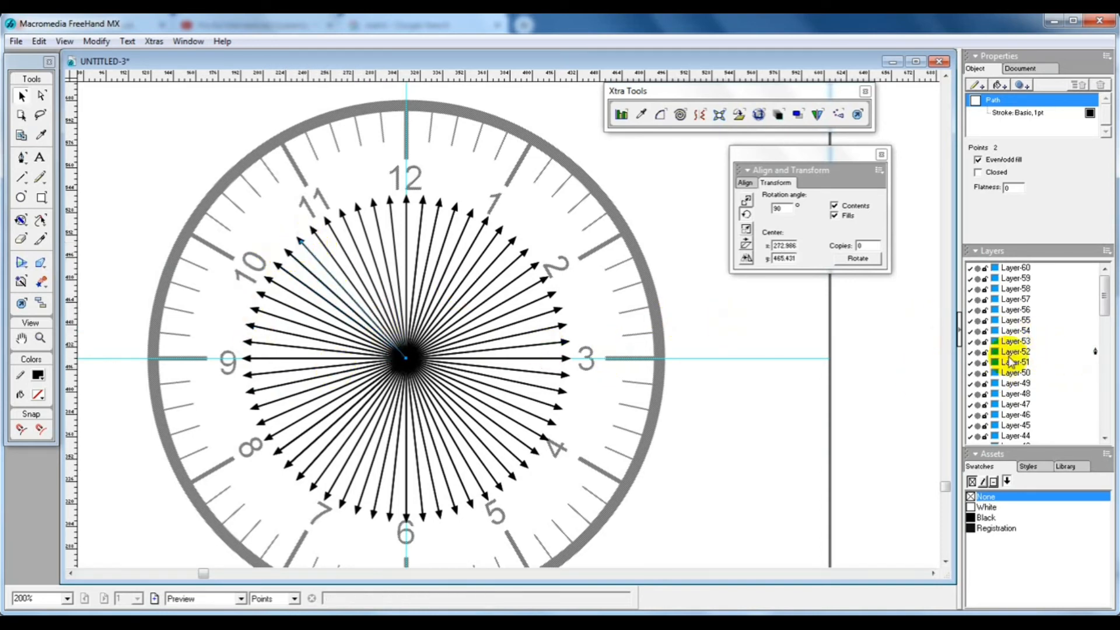
{"action": "left_click", "coordinate": [1018, 344]}
{"action": "left_click", "coordinate": [317, 243]}
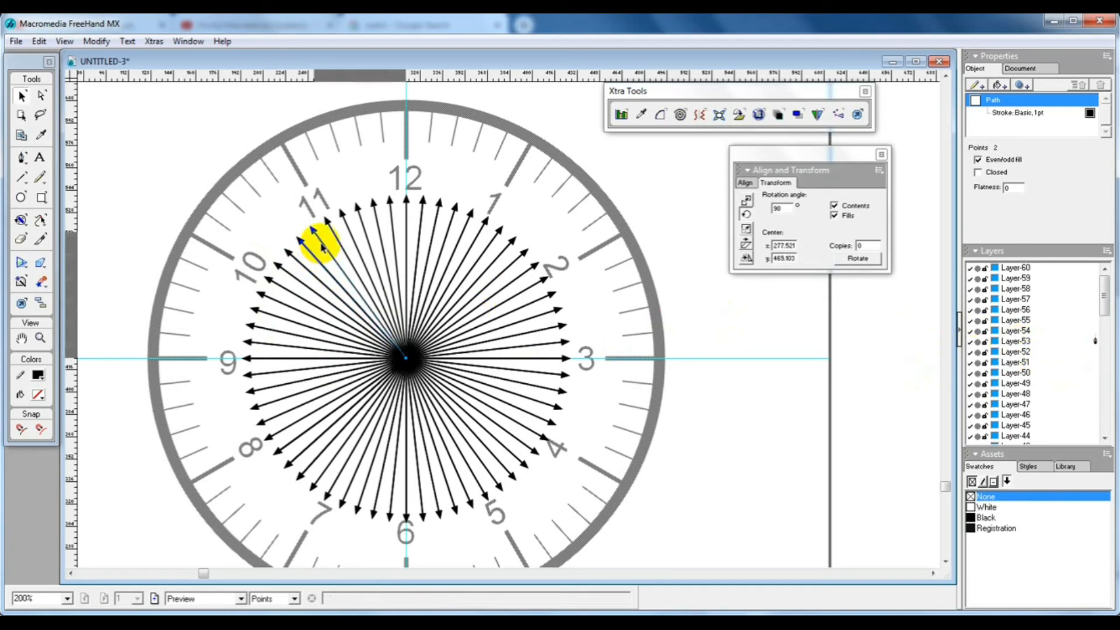
{"action": "left_click", "coordinate": [1019, 331]}
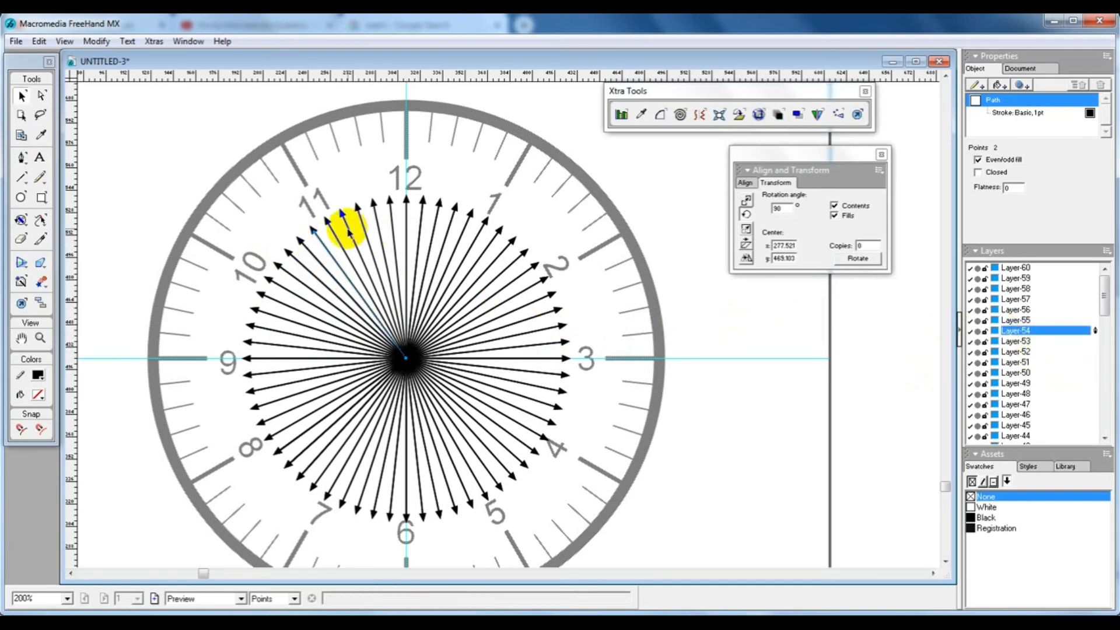
Move the hands pointing at minutes 55, 56 and 57 to Layer-55, Layer-56 and Layer-57 respectively
{"action": "left_click", "coordinate": [331, 228]}
{"action": "left_click", "coordinate": [1042, 320]}
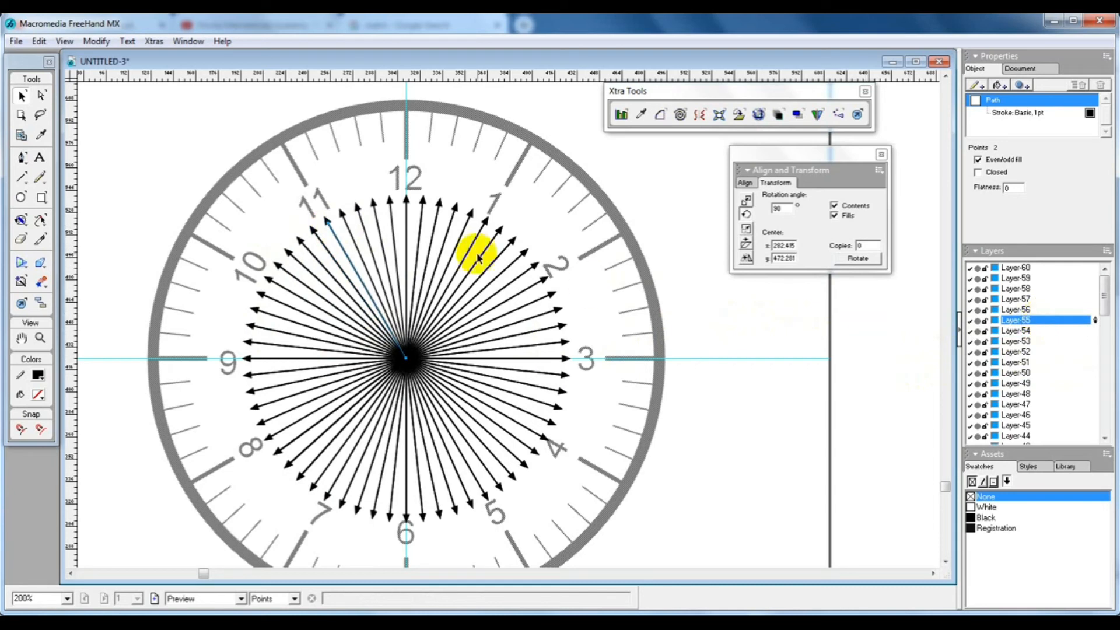
{"action": "left_click", "coordinate": [356, 230]}
{"action": "left_click", "coordinate": [349, 224]}
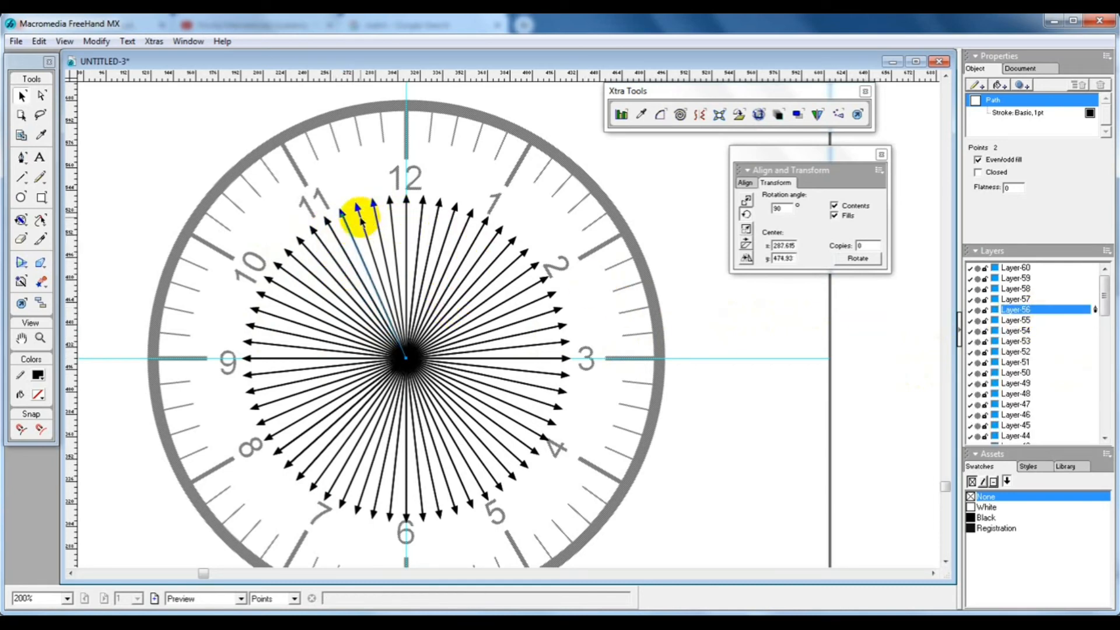
{"action": "left_click", "coordinate": [358, 218]}
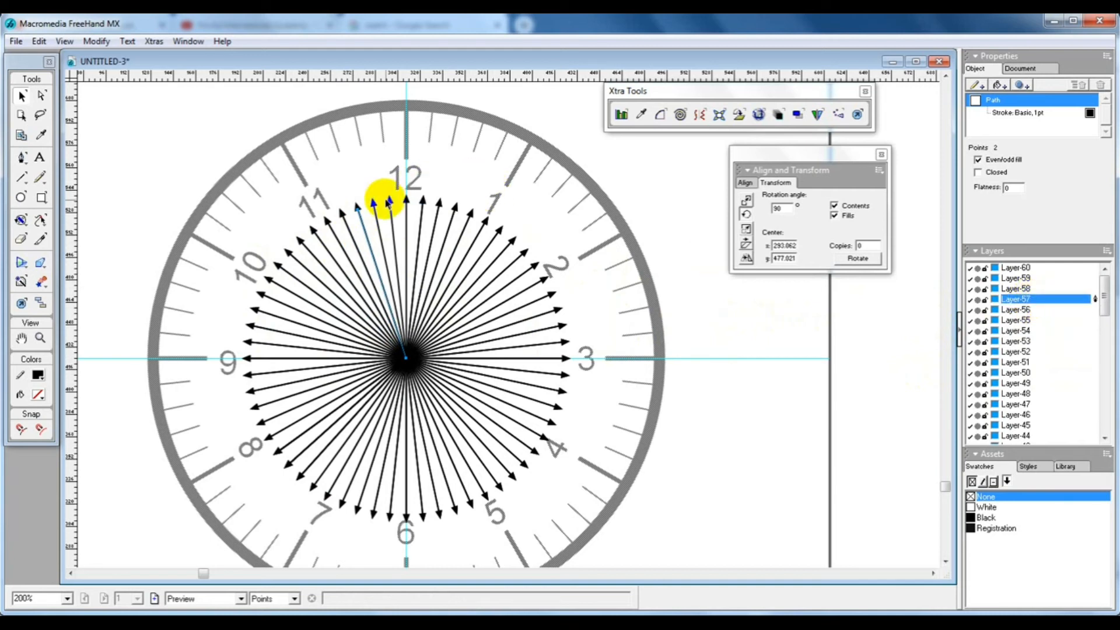
Move the hands pointing at minutes 58, 59 and 60 to Layer-58, Layer-59 and Layer-60 respectively
{"action": "left_click", "coordinate": [375, 210]}
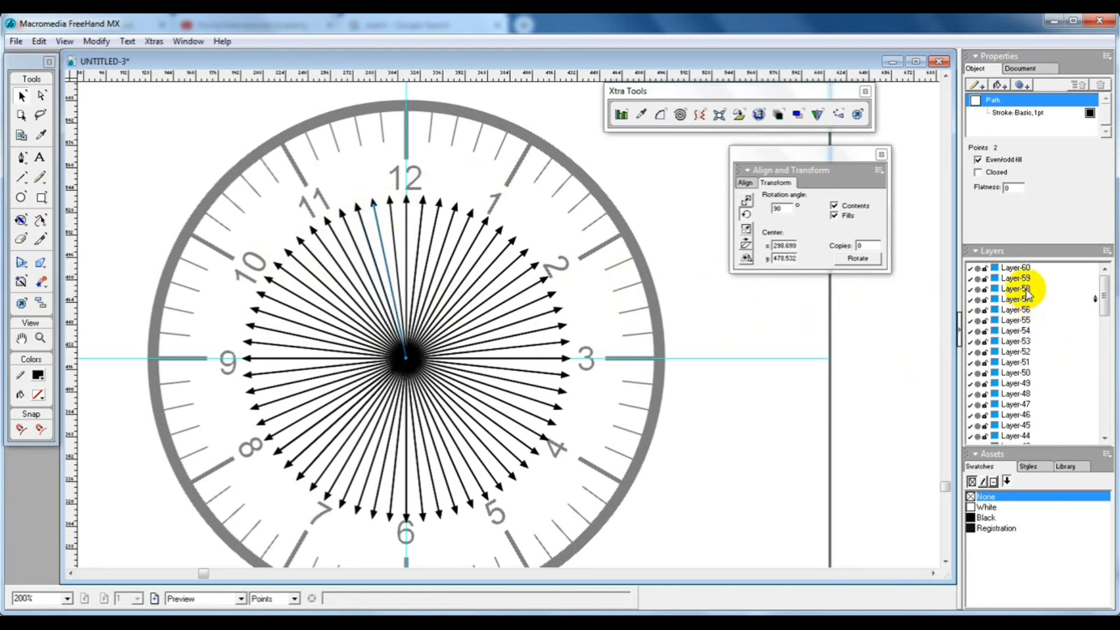
{"action": "left_click", "coordinate": [392, 225]}
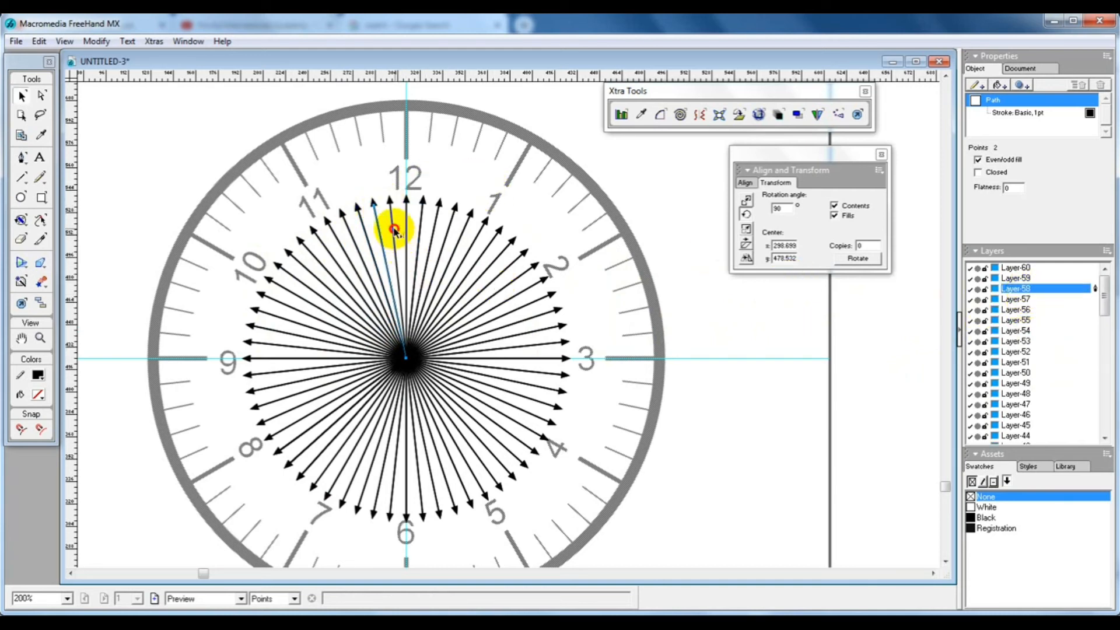
{"action": "left_click", "coordinate": [1013, 279]}
{"action": "left_click", "coordinate": [407, 204]}
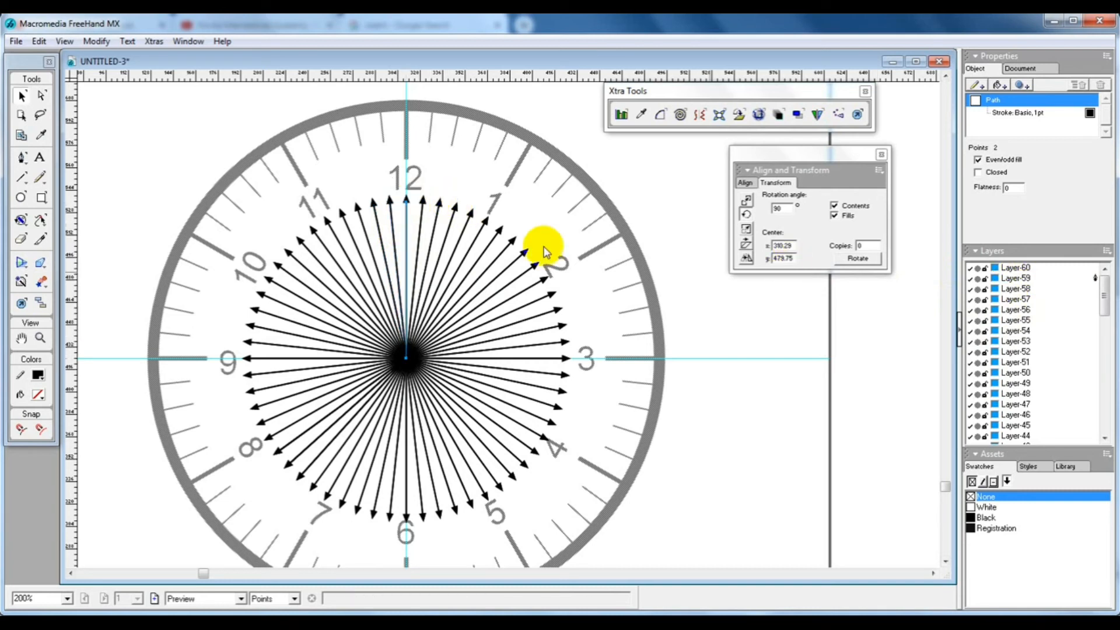
{"action": "left_click", "coordinate": [1018, 269]}
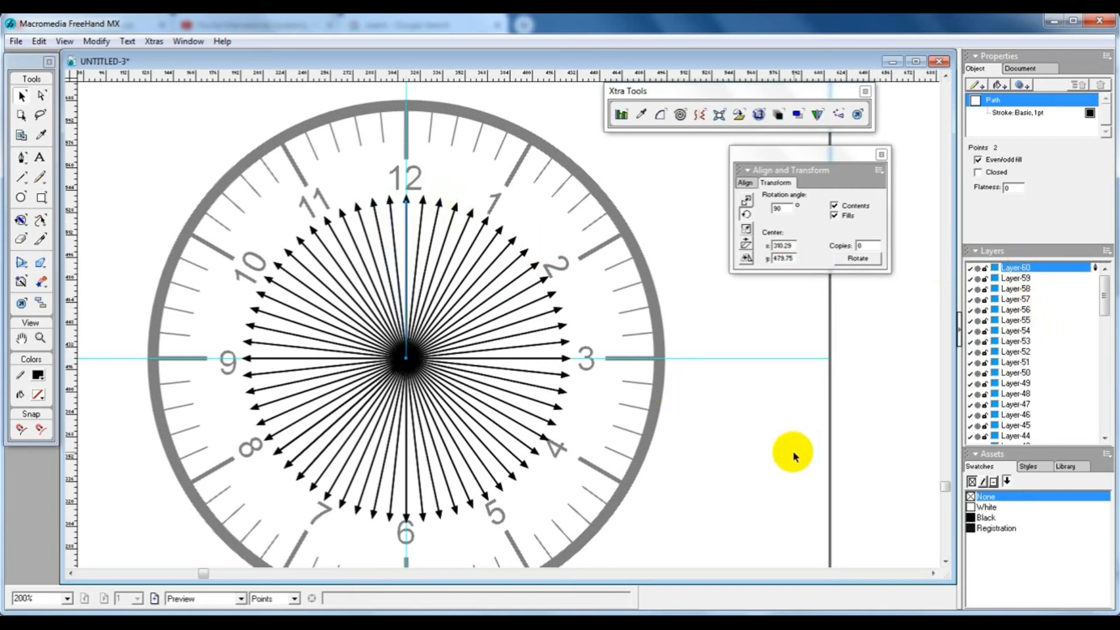
{"action": "left_click", "coordinate": [739, 417]}
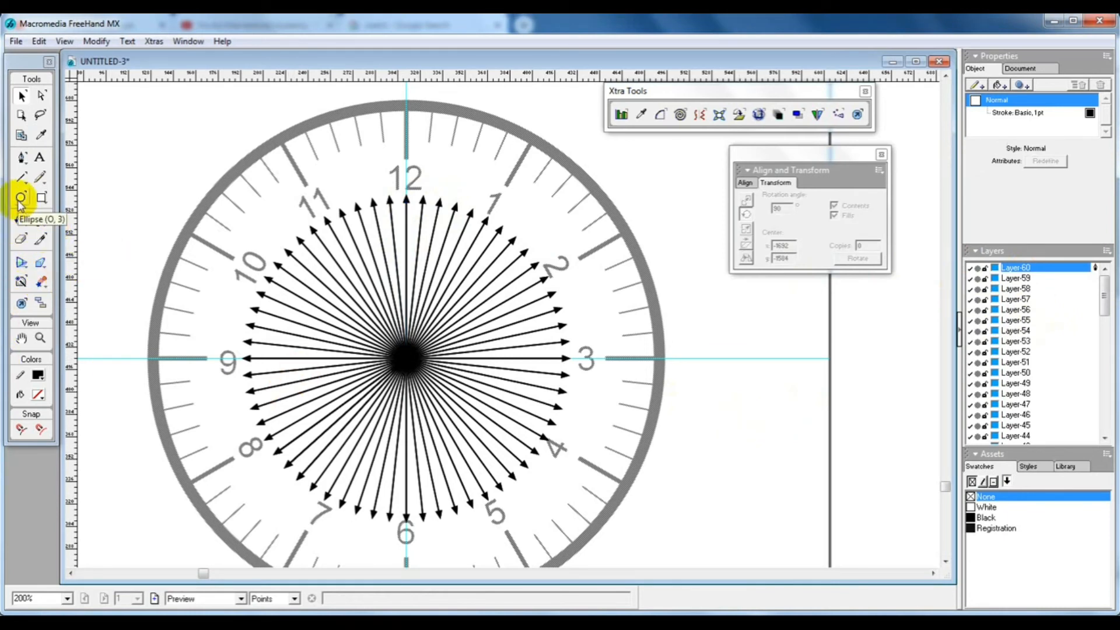
Draw a horizontal line about 80 pt long from the clock's centre toward 3 as the hour hand
{"action": "left_click", "coordinate": [21, 177]}
{"action": "left_click", "coordinate": [407, 354]}
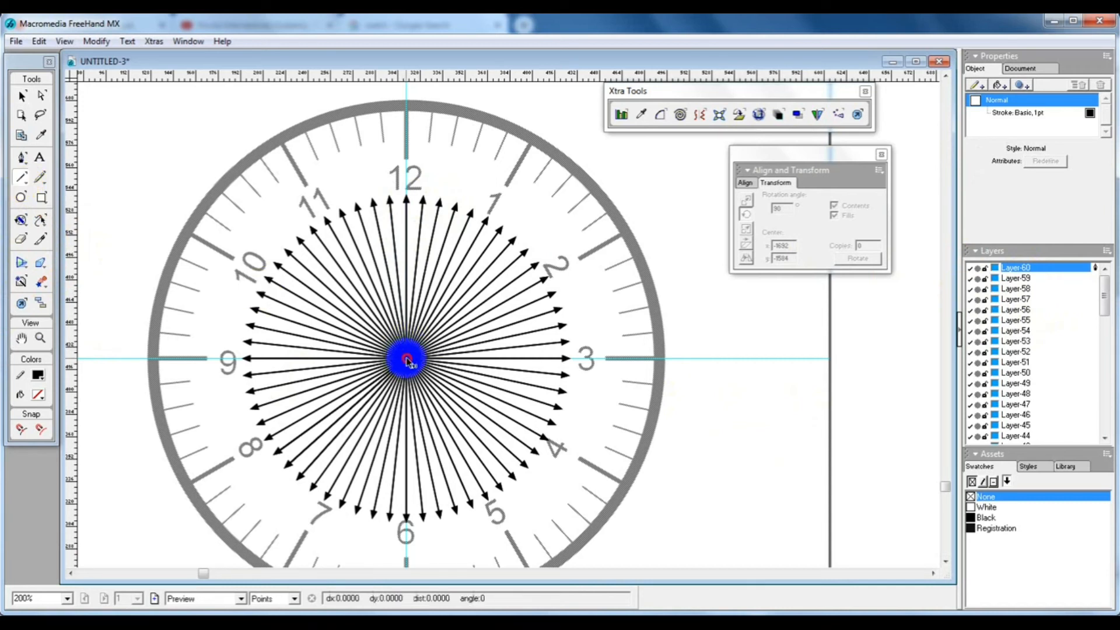
{"action": "left_click_drag", "start_coordinate": [408, 360], "coordinate": [486, 348]}
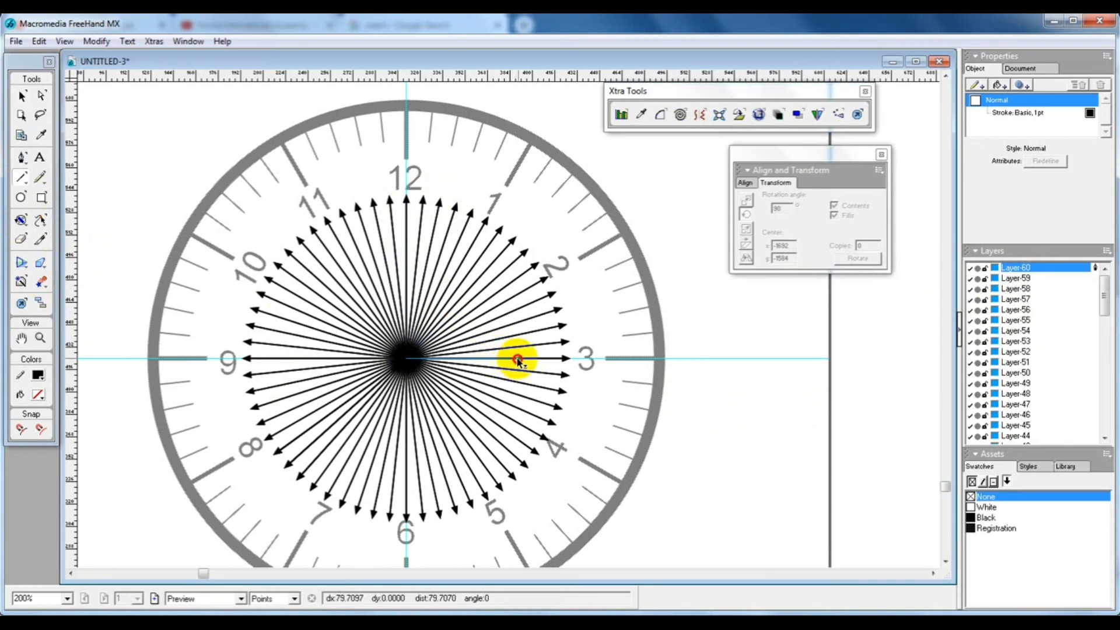
{"action": "left_click_drag", "start_coordinate": [518, 360], "coordinate": [518, 359]}
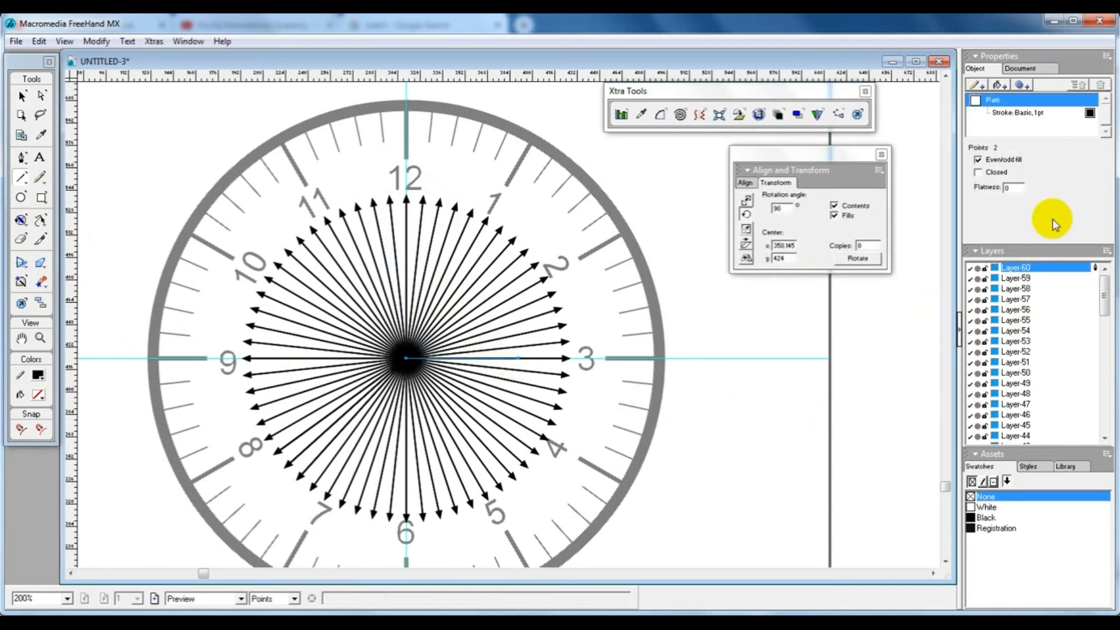
Set the hour hand's stroke width to 6 pt and add a solid triangular arrowhead at its outer end
{"action": "left_click", "coordinate": [1020, 113]}
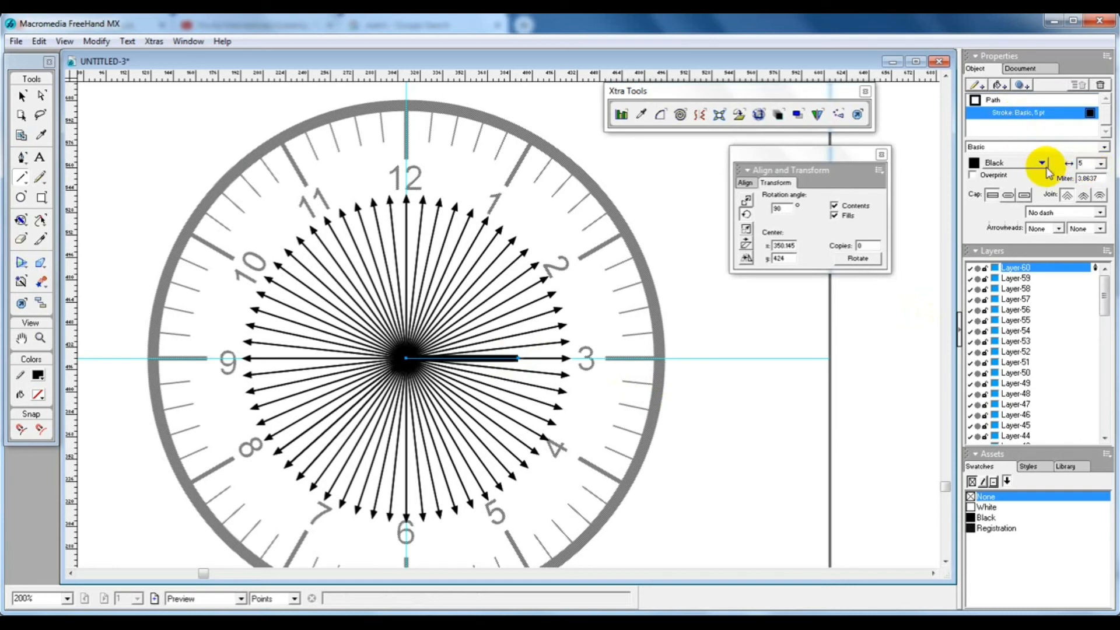
{"action": "left_click_drag", "start_coordinate": [1095, 165], "coordinate": [1053, 166]}
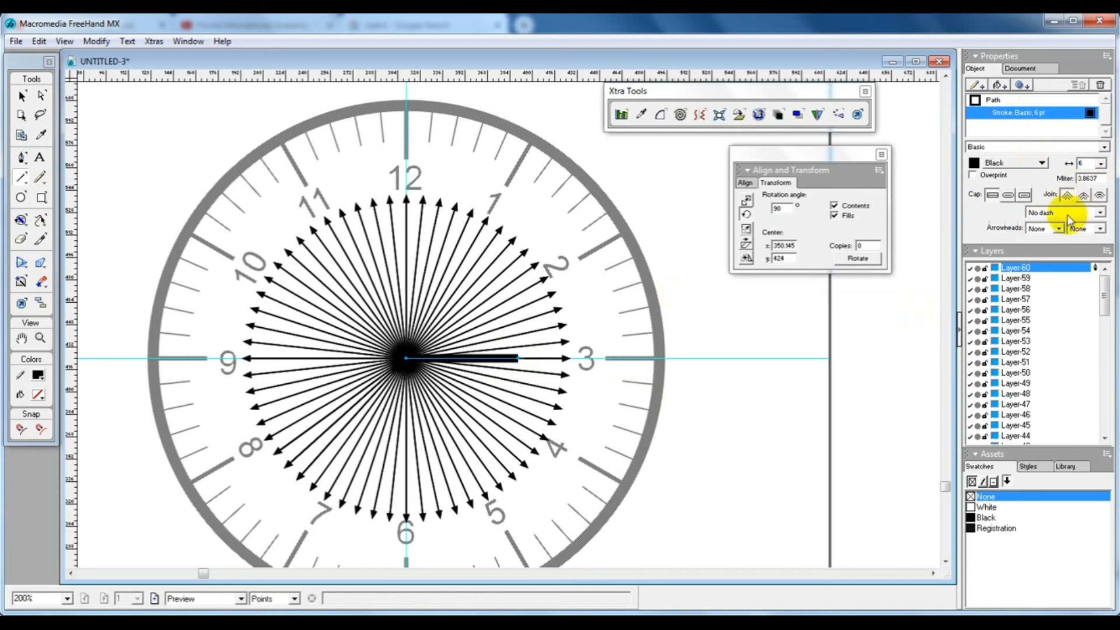
{"action": "left_click", "coordinate": [1093, 229]}
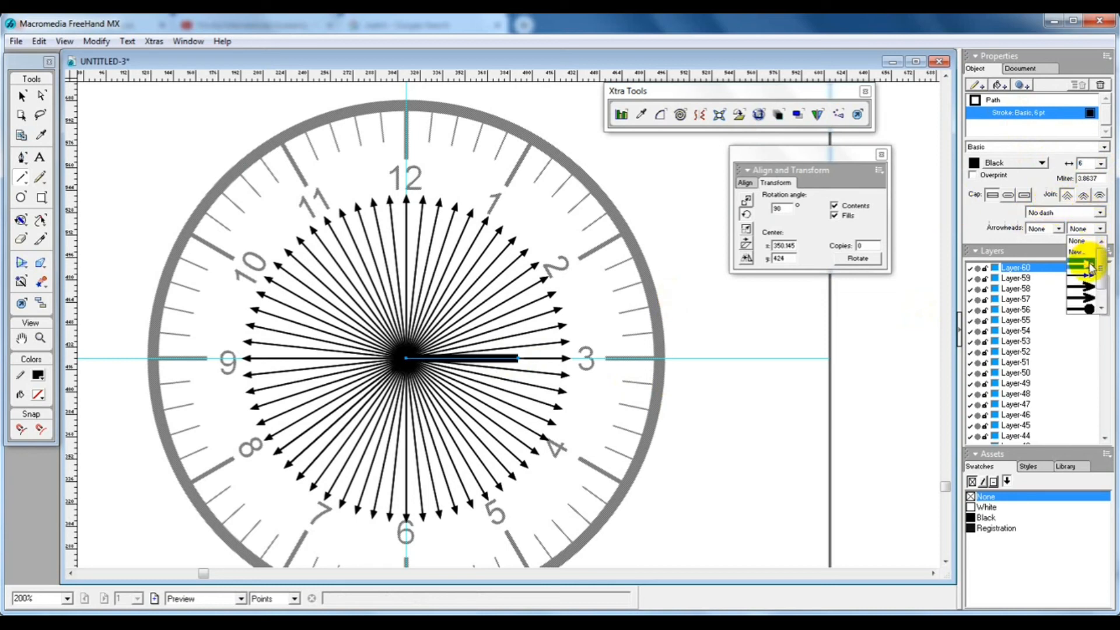
{"action": "left_click", "coordinate": [1091, 268]}
Shorten the hour hand by moving its outer end point slightly toward the clock's centre
{"action": "left_click", "coordinate": [21, 95]}
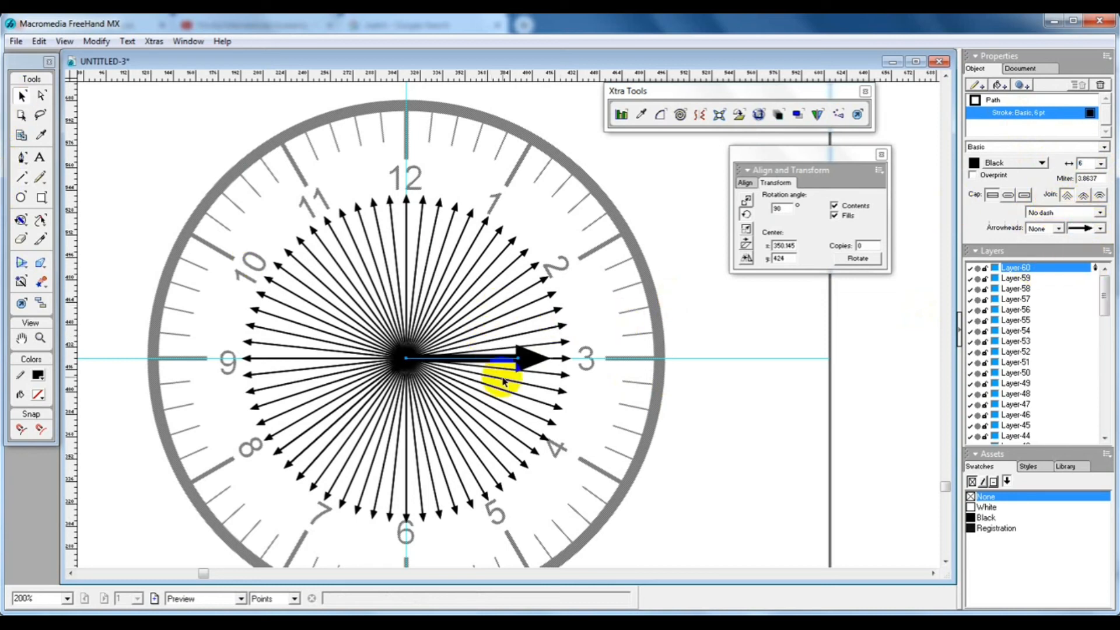
{"action": "left_click", "coordinate": [41, 95]}
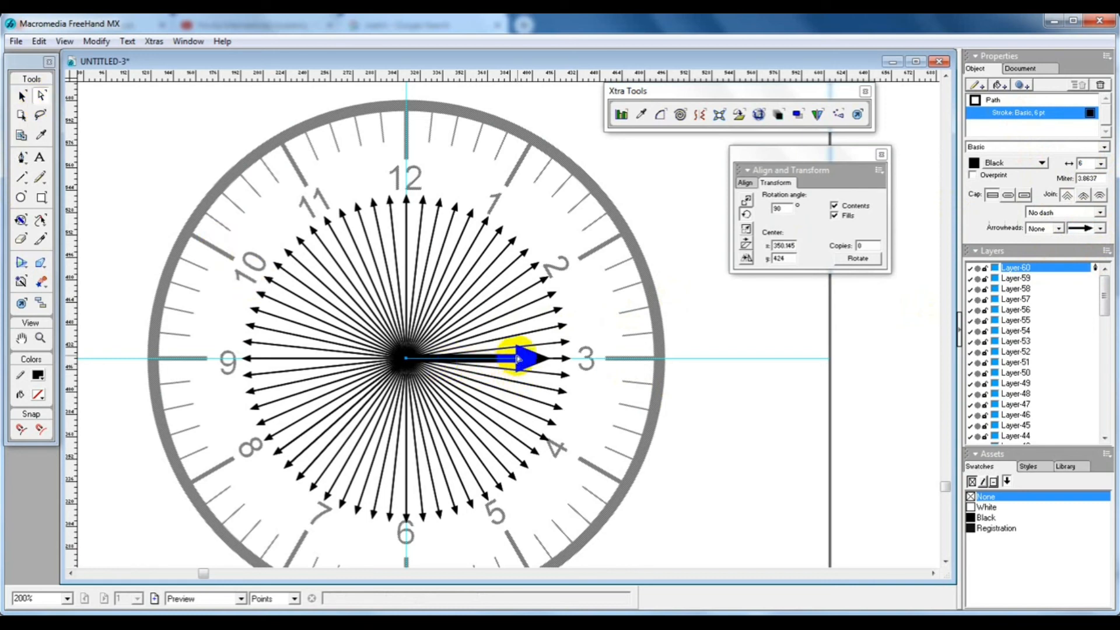
{"action": "left_click_drag", "start_coordinate": [505, 362], "coordinate": [504, 362]}
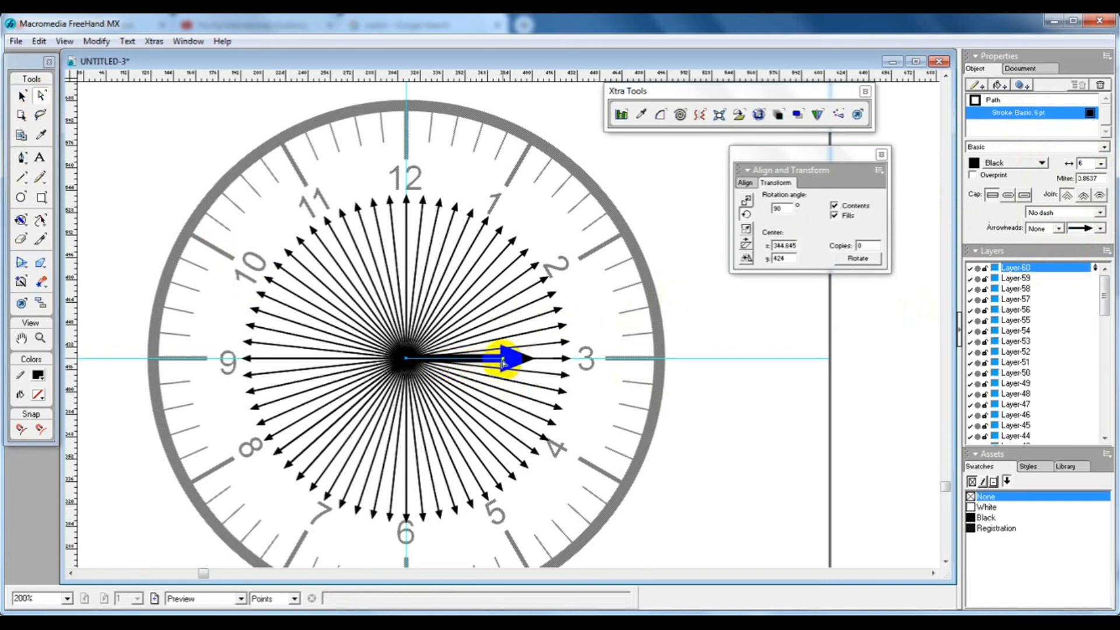
Draw a vertical line about 96.5 pt long from the clock's centre toward 12 as the minute hand
{"action": "left_click", "coordinate": [21, 177]}
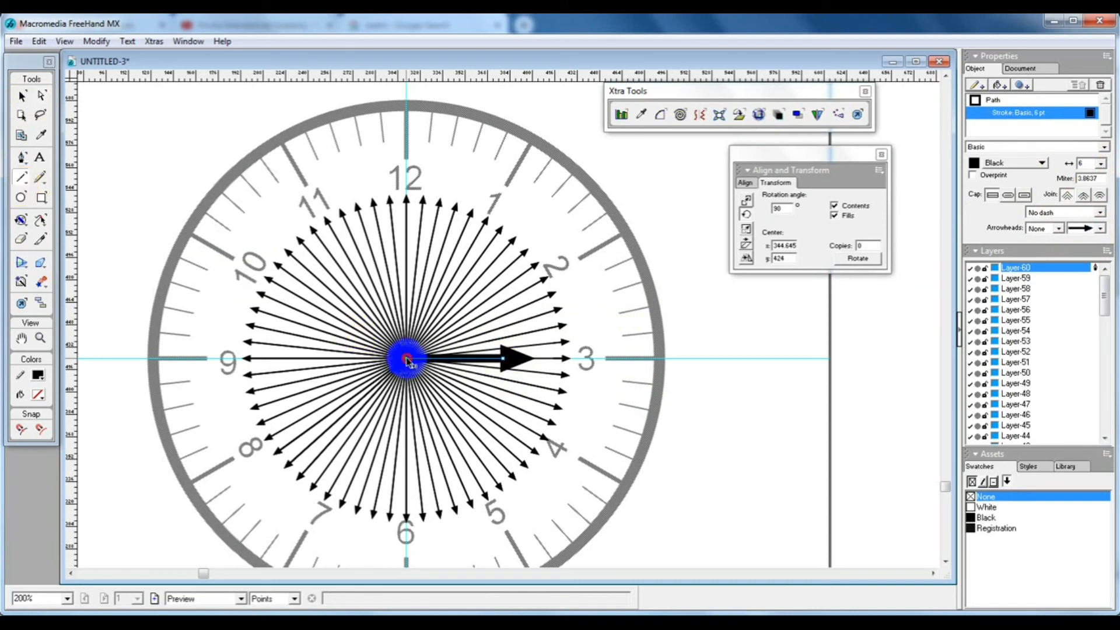
{"action": "left_click_drag", "start_coordinate": [407, 360], "coordinate": [407, 259]}
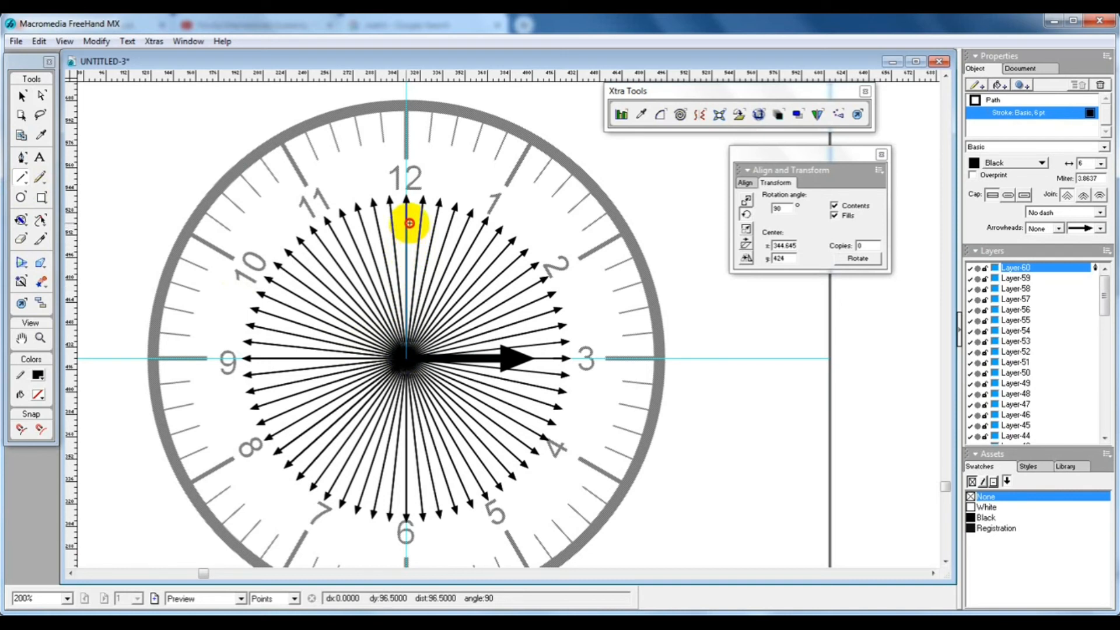
{"action": "left_click_drag", "start_coordinate": [409, 223], "coordinate": [407, 224]}
Give the minute hand a 4 pt stroke with a solid triangular arrowhead and move its outer end point slightly inward
{"action": "left_click", "coordinate": [1051, 115]}
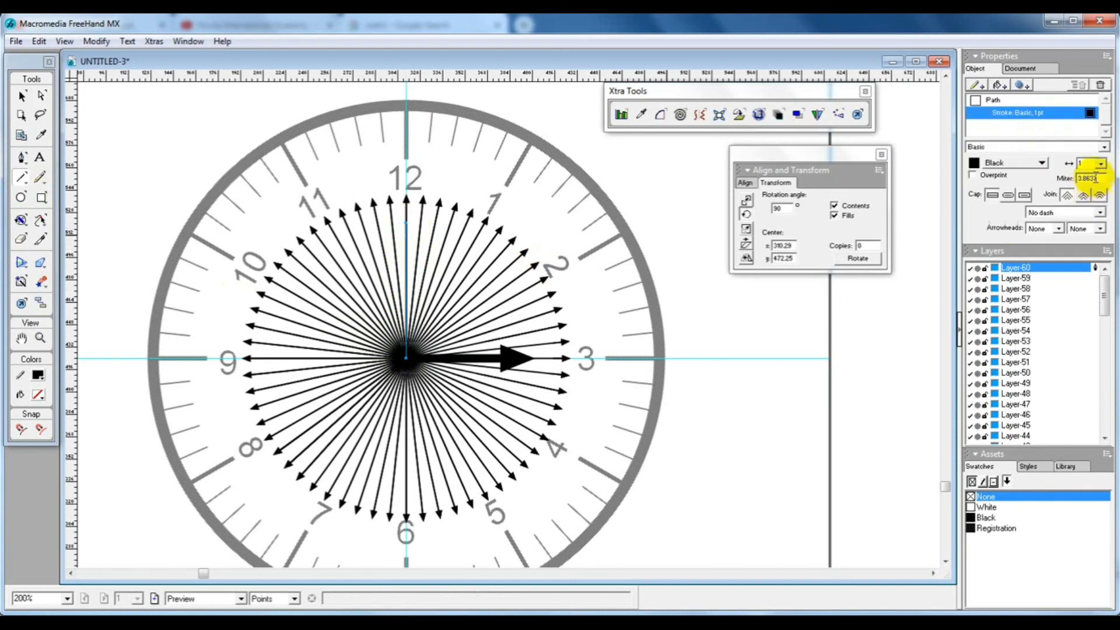
{"action": "left_click", "coordinate": [1063, 165]}
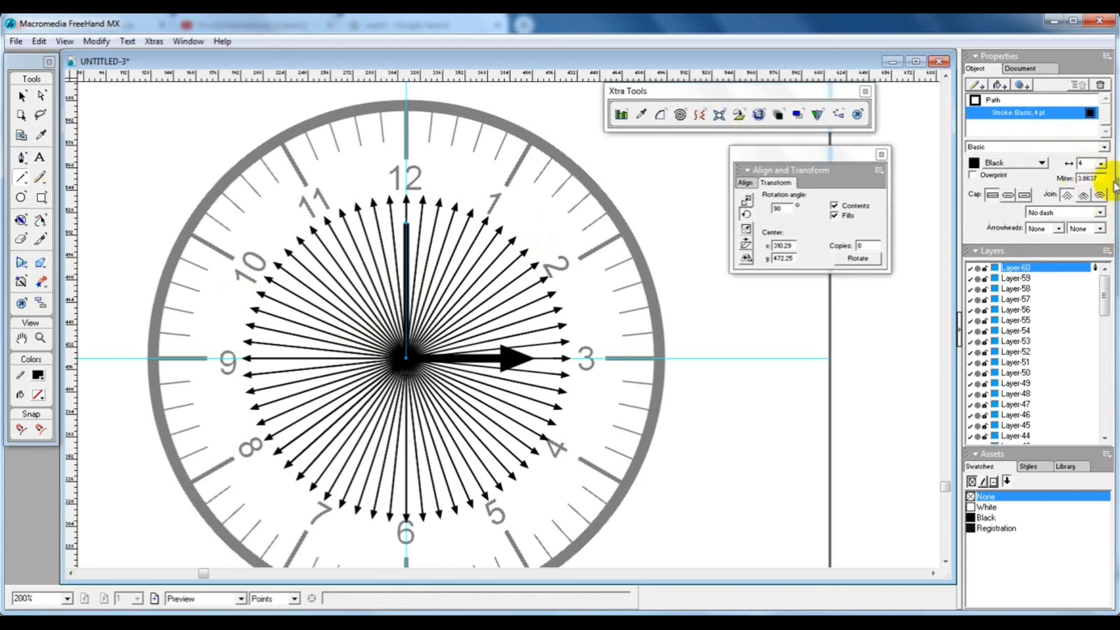
{"action": "left_click", "coordinate": [1088, 229]}
{"action": "left_click", "coordinate": [1086, 266]}
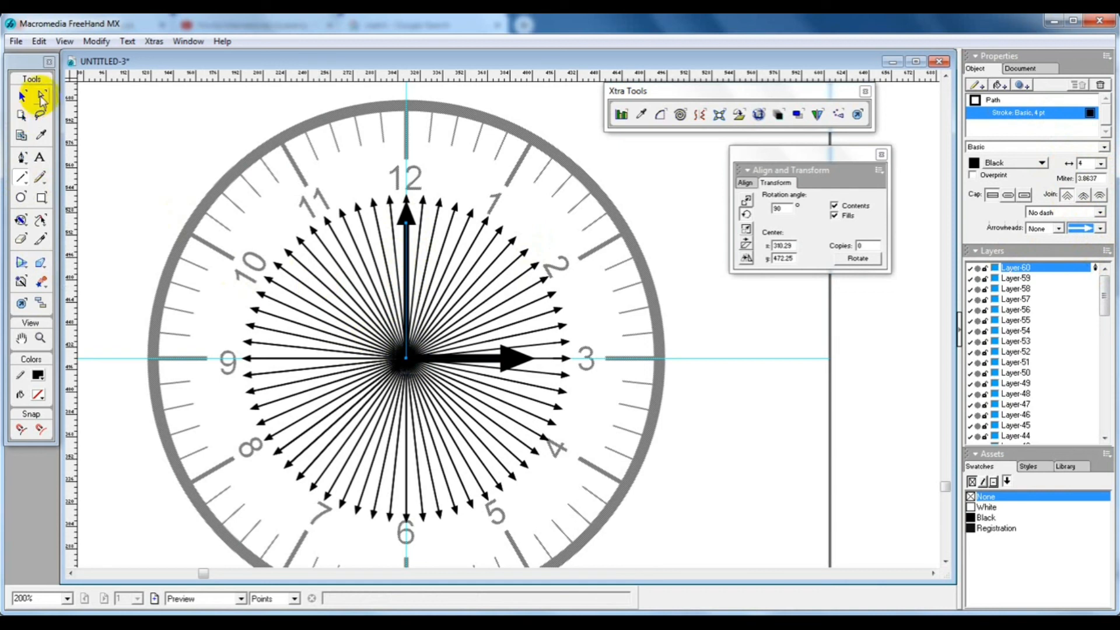
{"action": "left_click", "coordinate": [41, 95]}
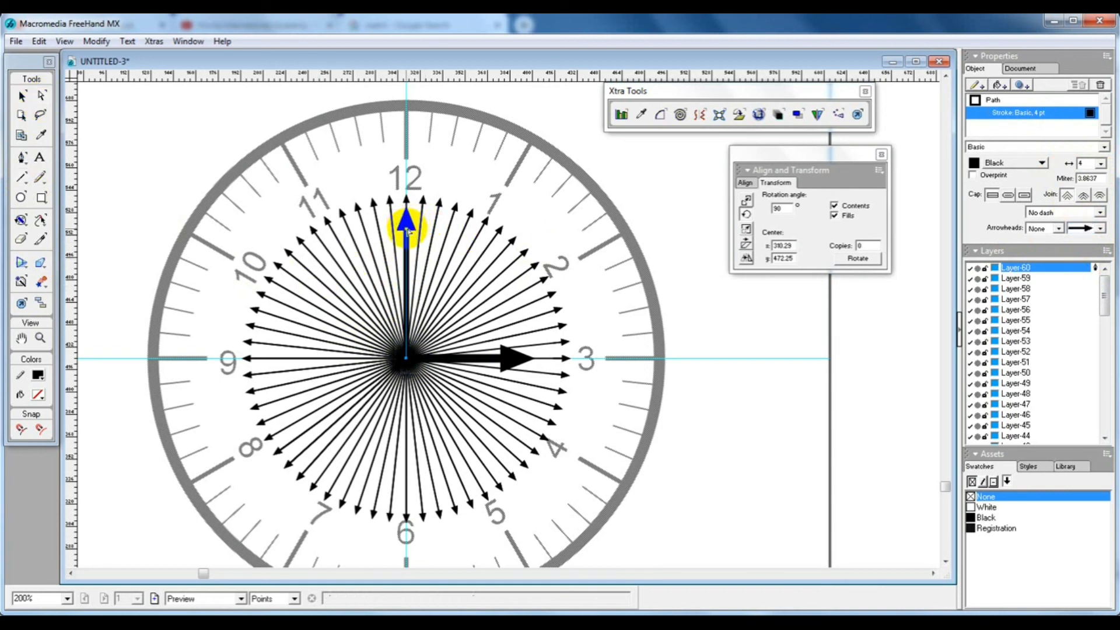
{"action": "left_click", "coordinate": [138, 162]}
Move the thick hand at 12 and both the thin and thick hands at 3 to the Background layer
{"action": "left_click", "coordinate": [511, 364]}
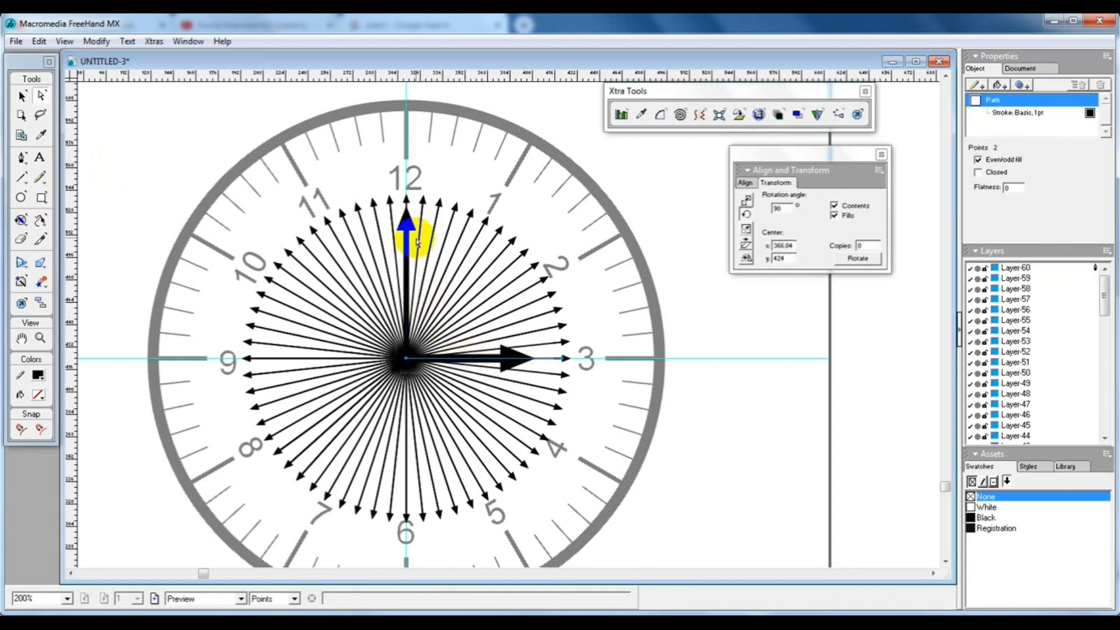
{"action": "left_click", "coordinate": [408, 220], "text": "shift"}
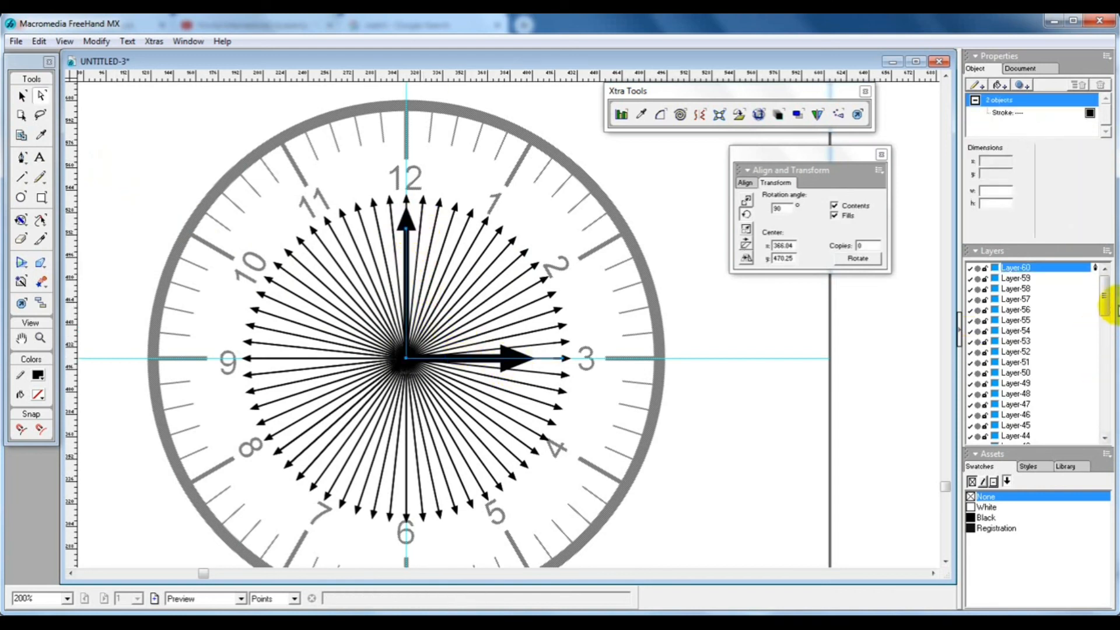
{"action": "left_click_drag", "start_coordinate": [1106, 297], "coordinate": [1105, 421]}
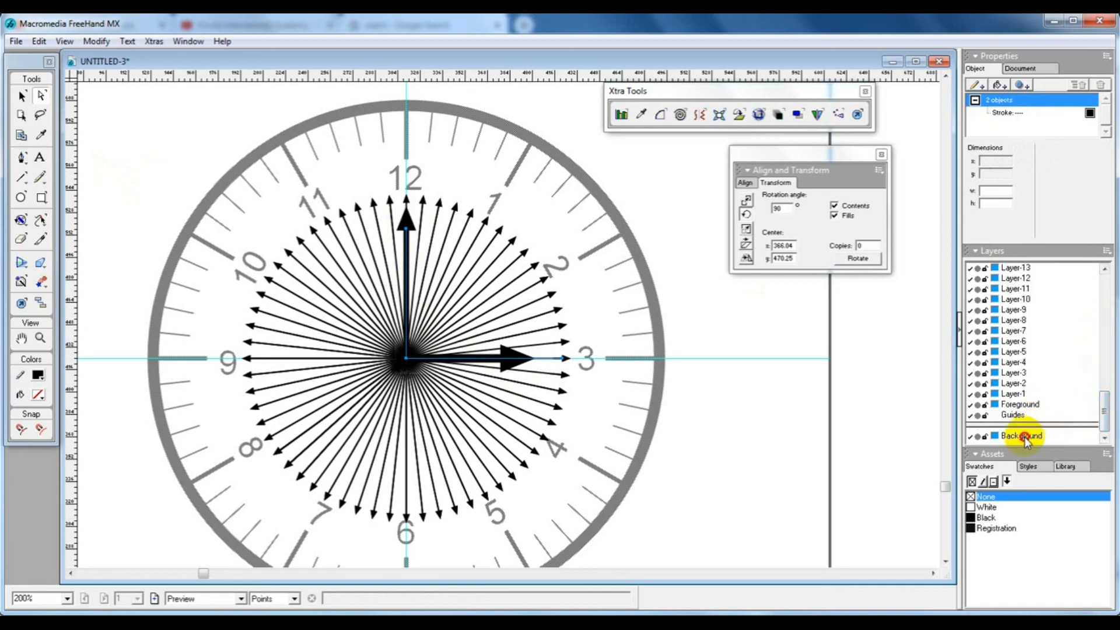
{"action": "left_click", "coordinate": [758, 429]}
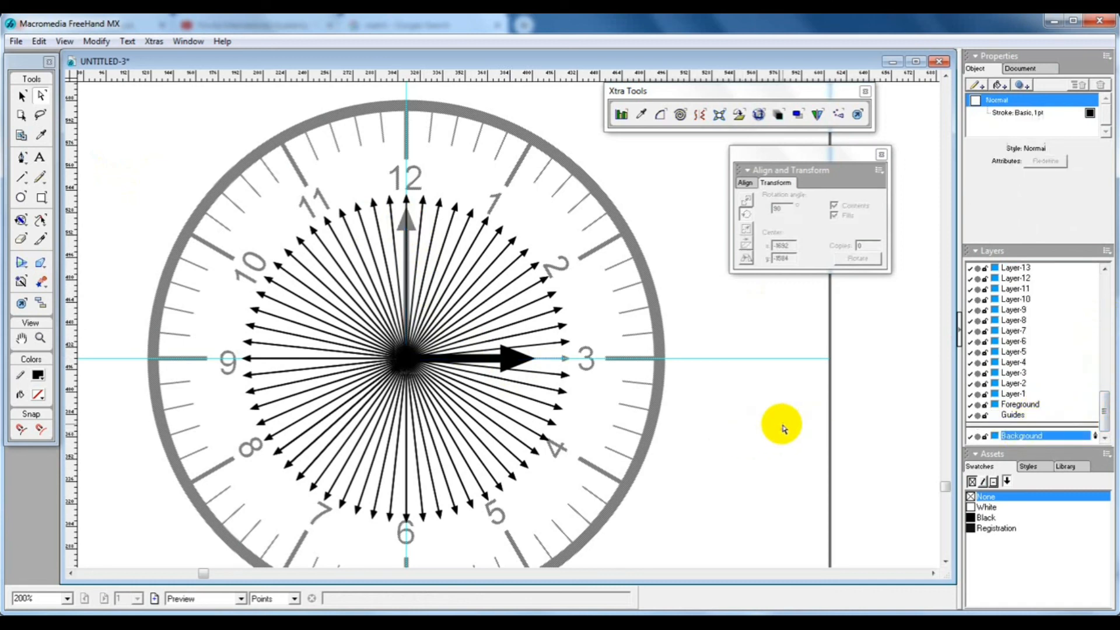
{"action": "left_click", "coordinate": [507, 359]}
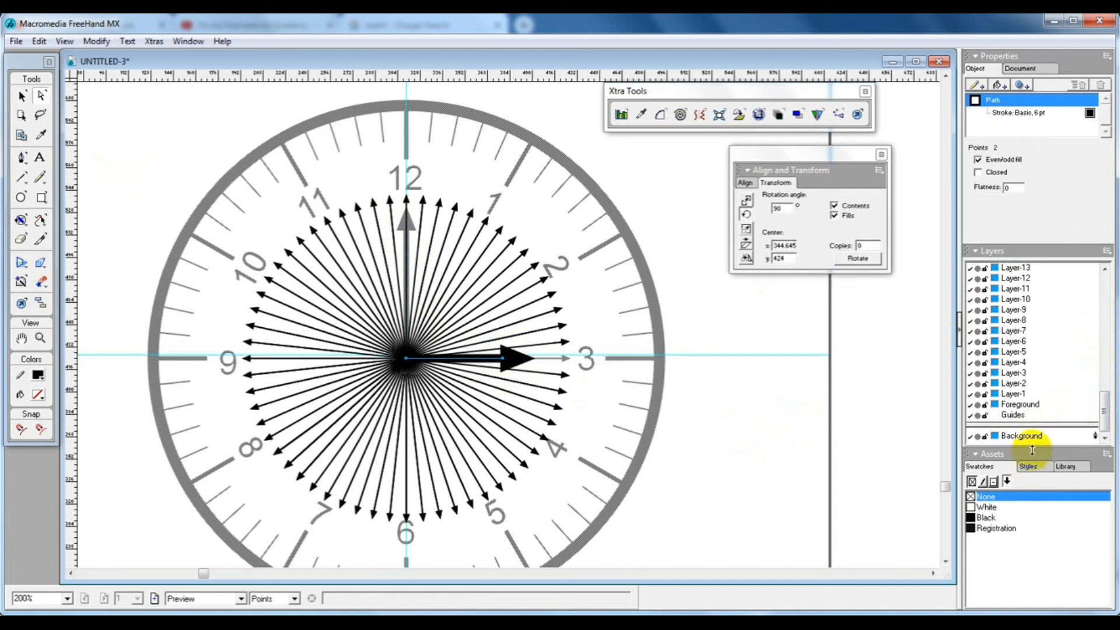
{"action": "left_click", "coordinate": [717, 464]}
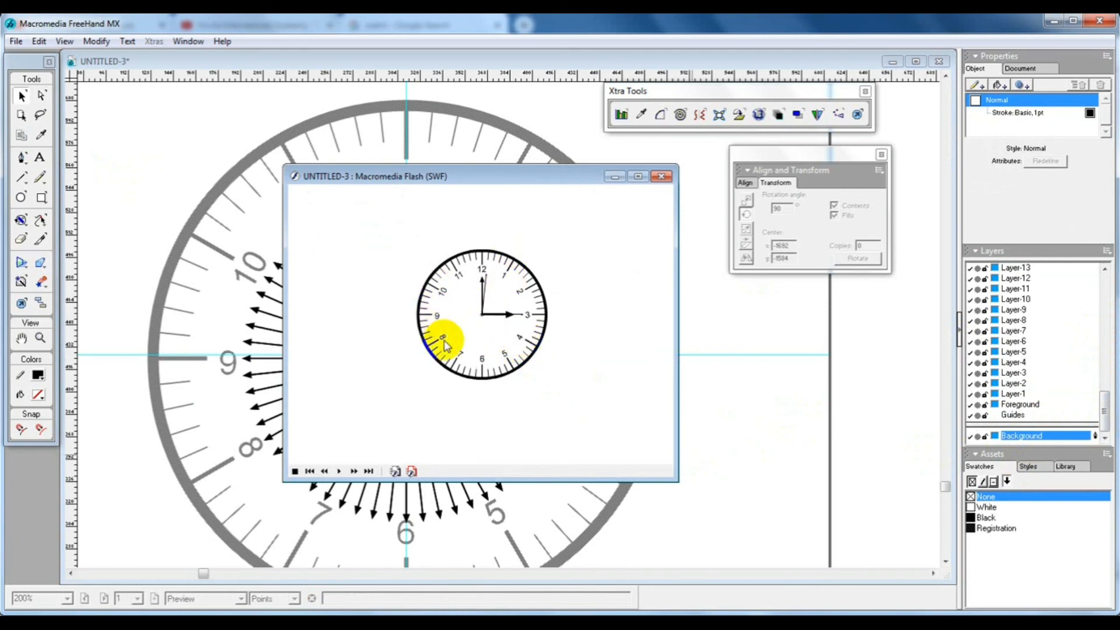
Play the clock animation in the Flash SWF preview and maximize the preview window
{"action": "left_click", "coordinate": [339, 472]}
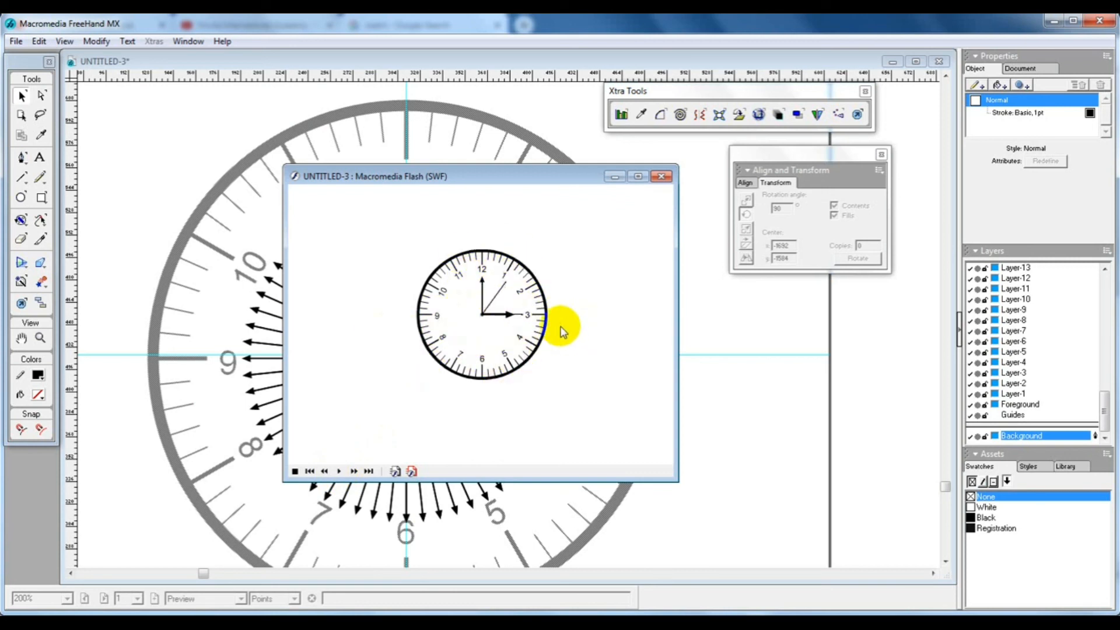
{"action": "left_click", "coordinate": [638, 176]}
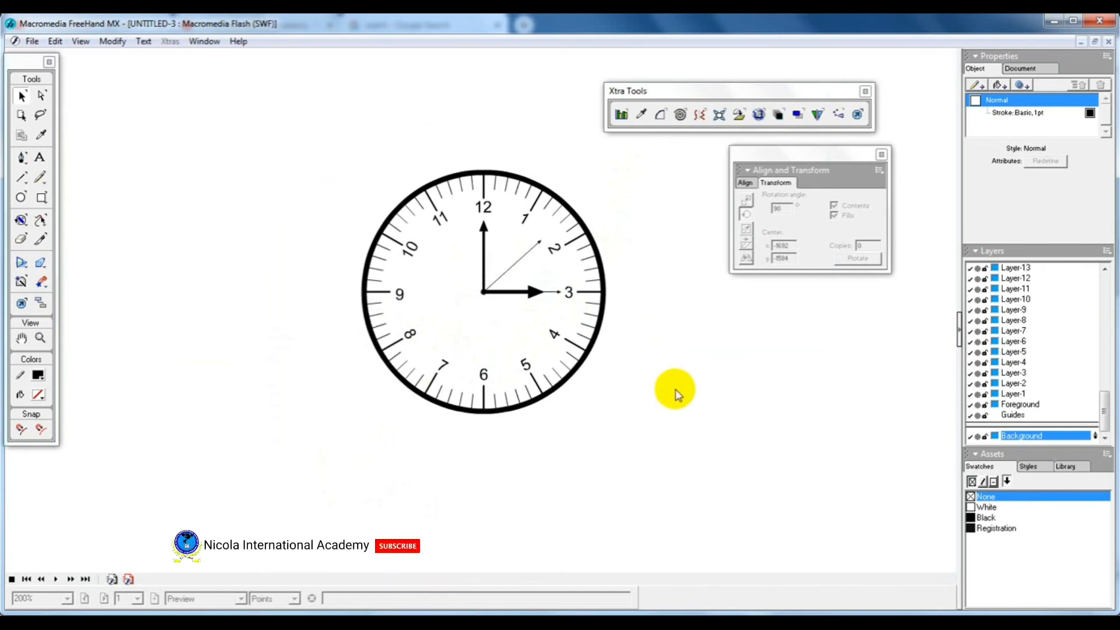